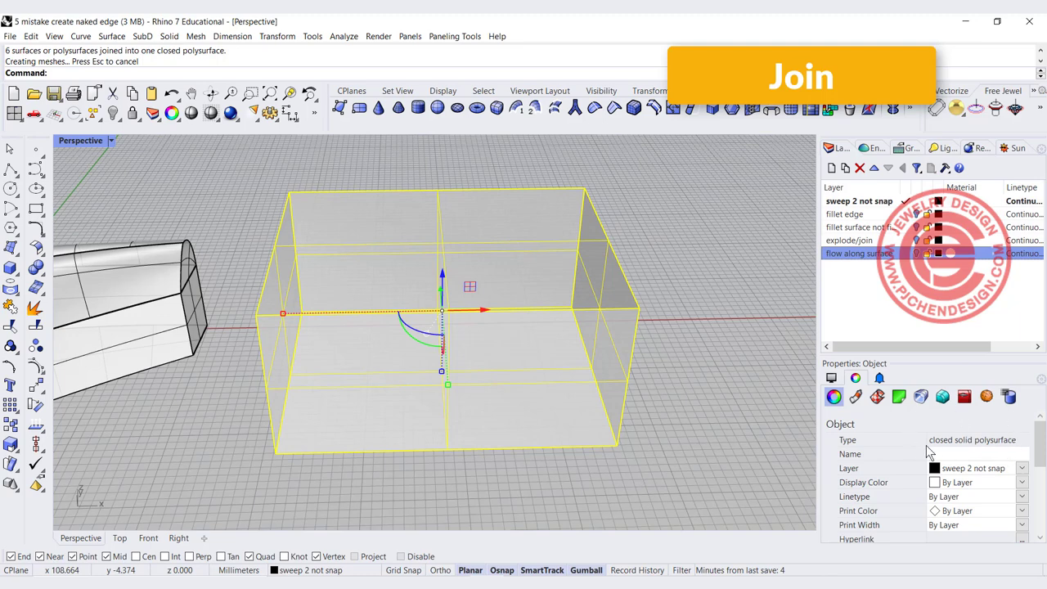
Explode the closed box into separate surfaces and clear the selection
mouse_move(953, 449)
left_mouse_down()
mouse_move(1023, 448)
mouse_move(914, 440)
left_mouse_up()
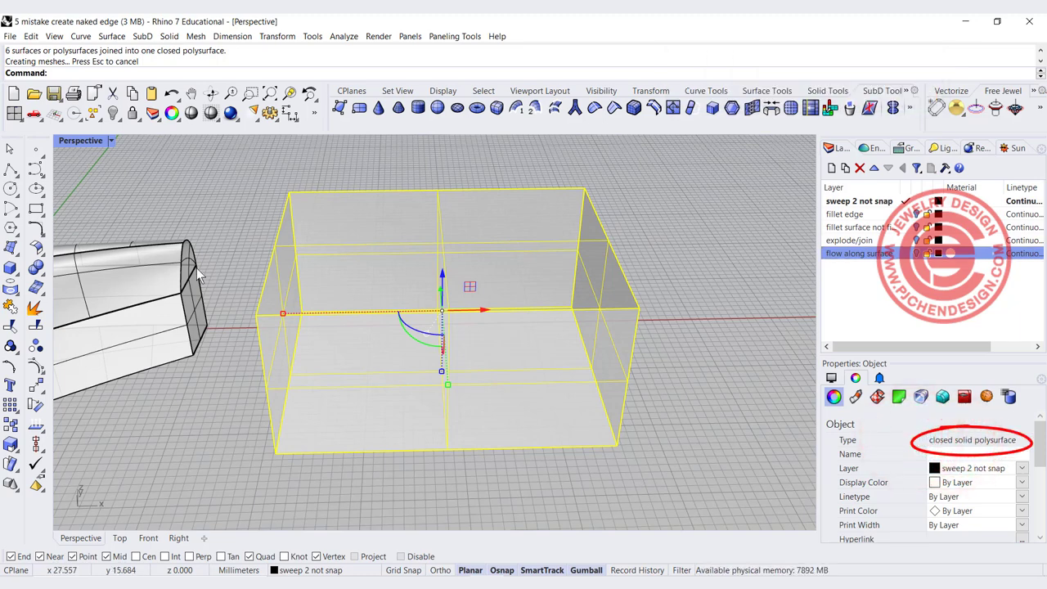
left_click(38, 308)
left_click(238, 206)
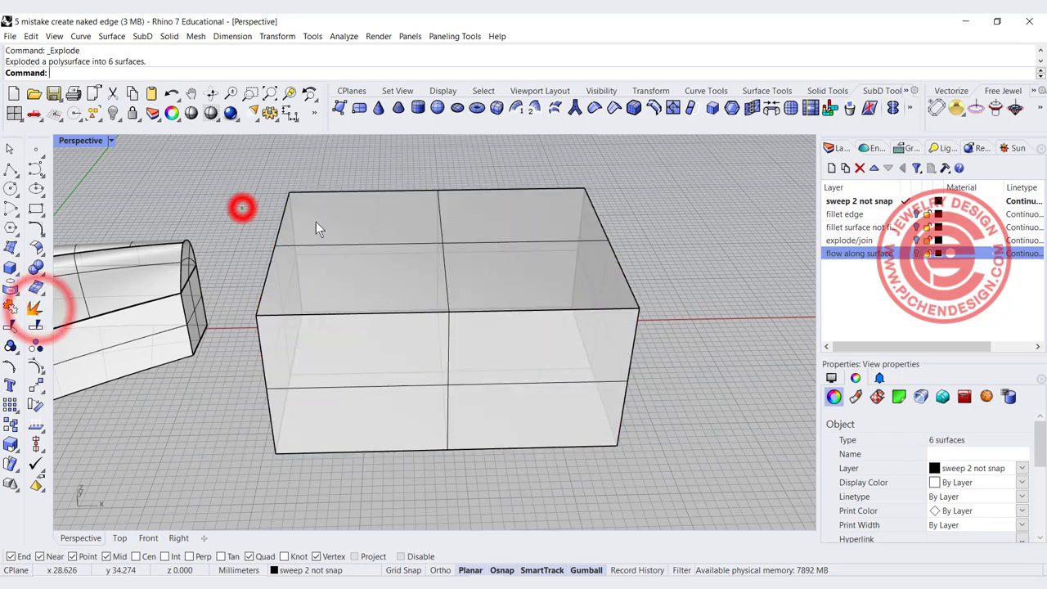
Delete the box's top surface and join the remaining five surfaces
left_click(492, 245)
key("Delete")
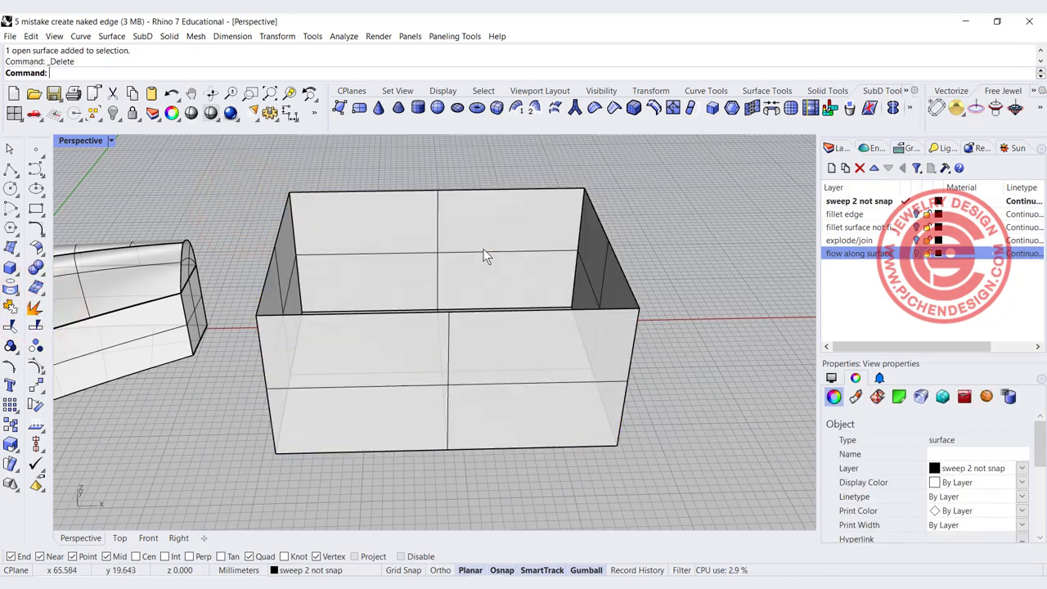
left_click_drag(224, 150, 599, 511)
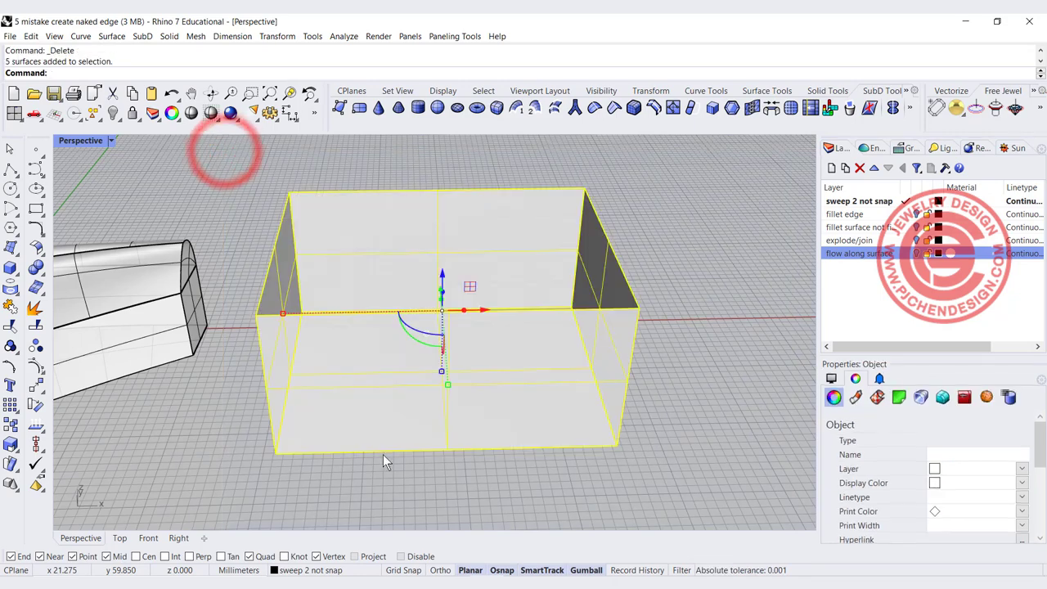
left_click(10, 307)
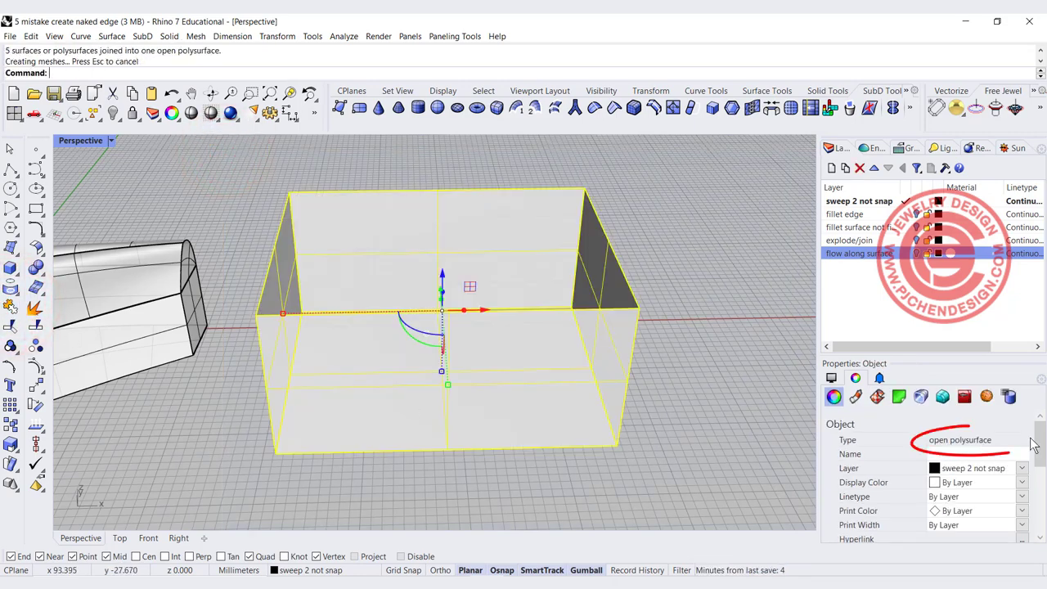
left_click(722, 364)
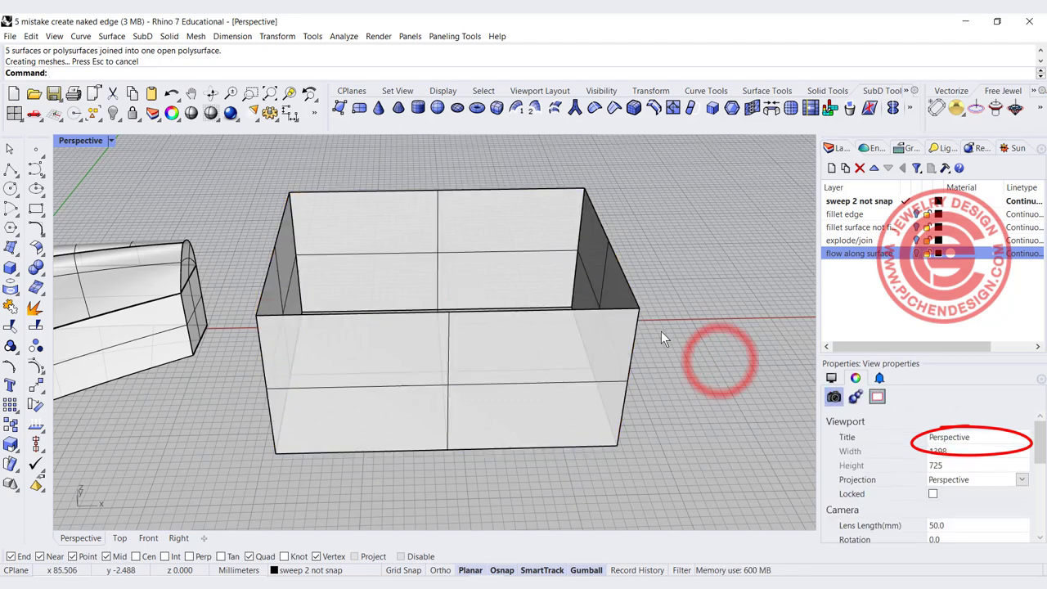
Undo the join and the top surface's deletion, and shift that surface about 0.42 mm sideways along the X axis
key("ctrl+z")
key("ctrl+z")
left_click(713, 297)
left_click(594, 238)
left_click(489, 245)
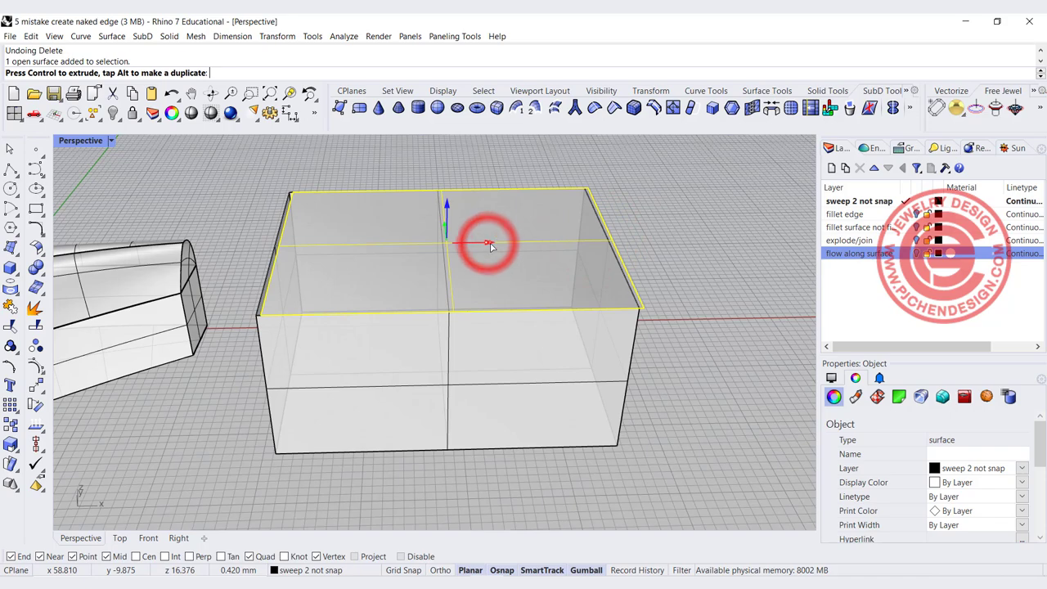
left_click(733, 294)
left_click(706, 370)
Join all the objects in the scene and select the resulting box polysurface
key("ctrl+a")
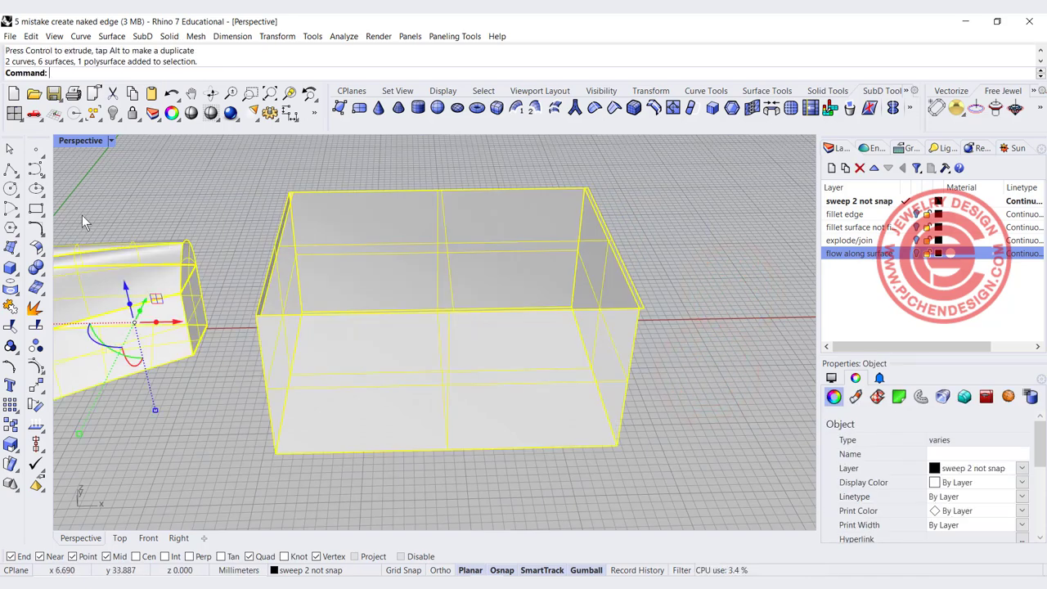
left_click(11, 308)
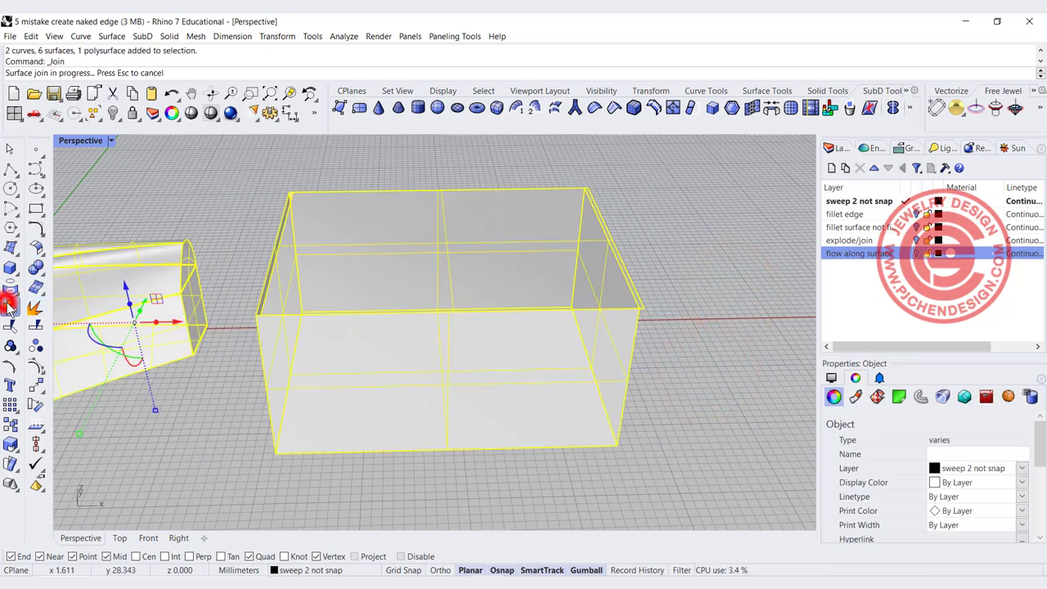
left_click(669, 245)
left_click(298, 221)
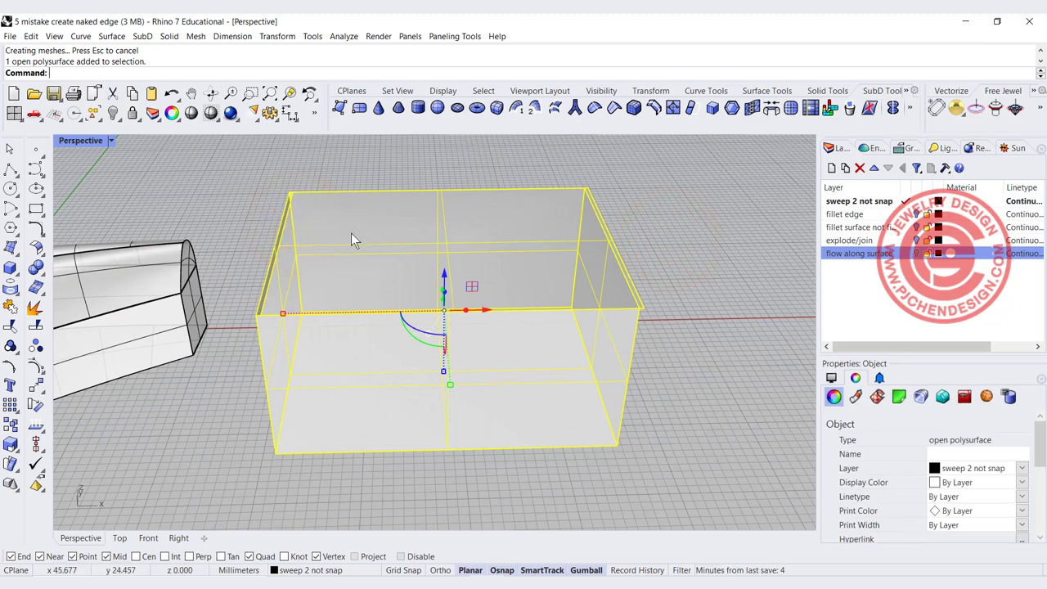
Show the box's naked edges with Edge Analysis and move the analysis window clear of the model
left_click(343, 36)
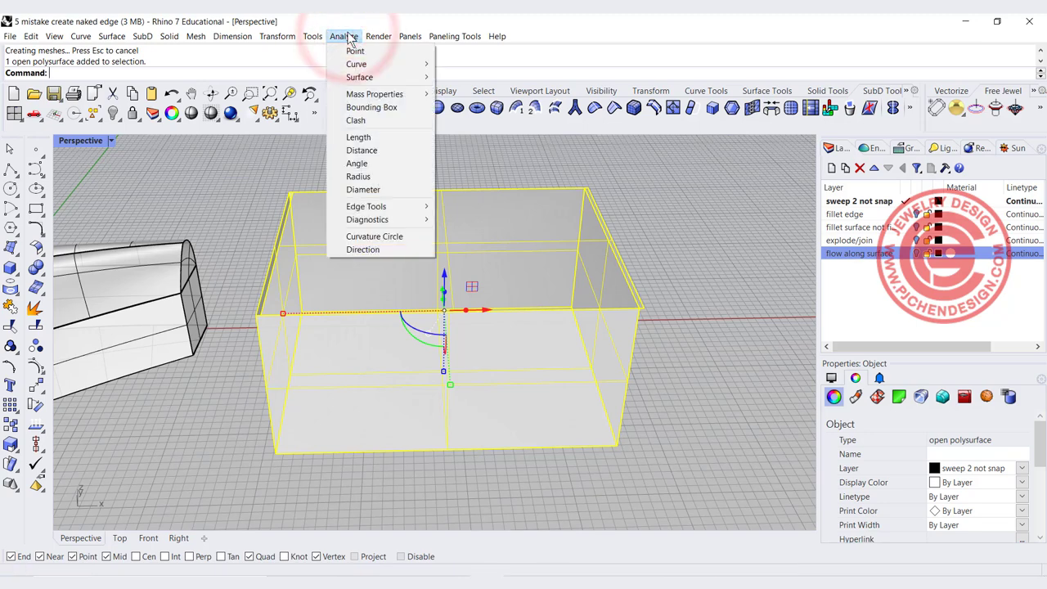
mouse_move(343, 208)
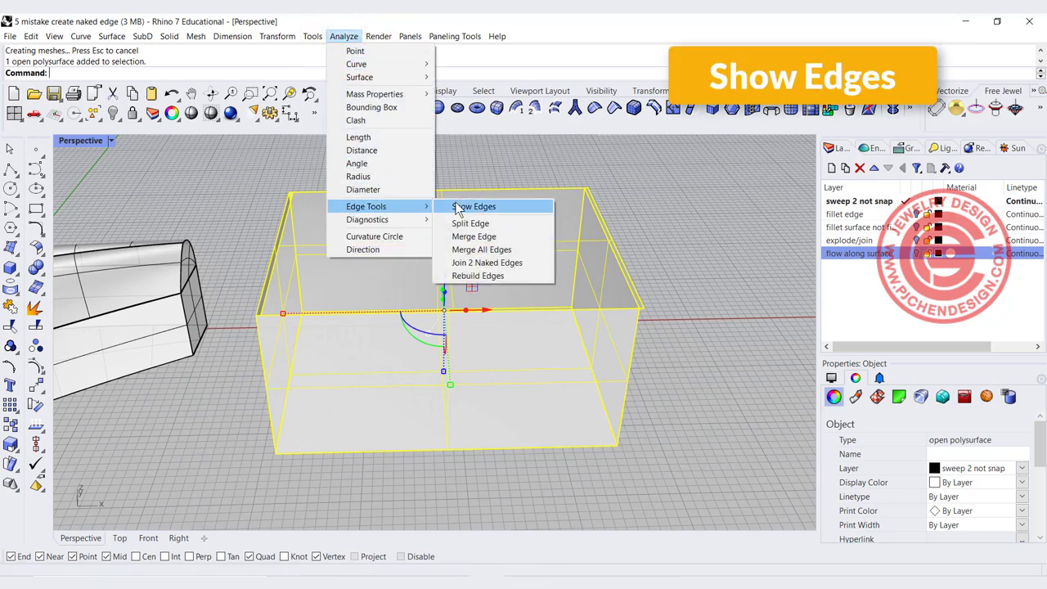
left_click(478, 206)
left_click_drag(530, 183, 732, 154)
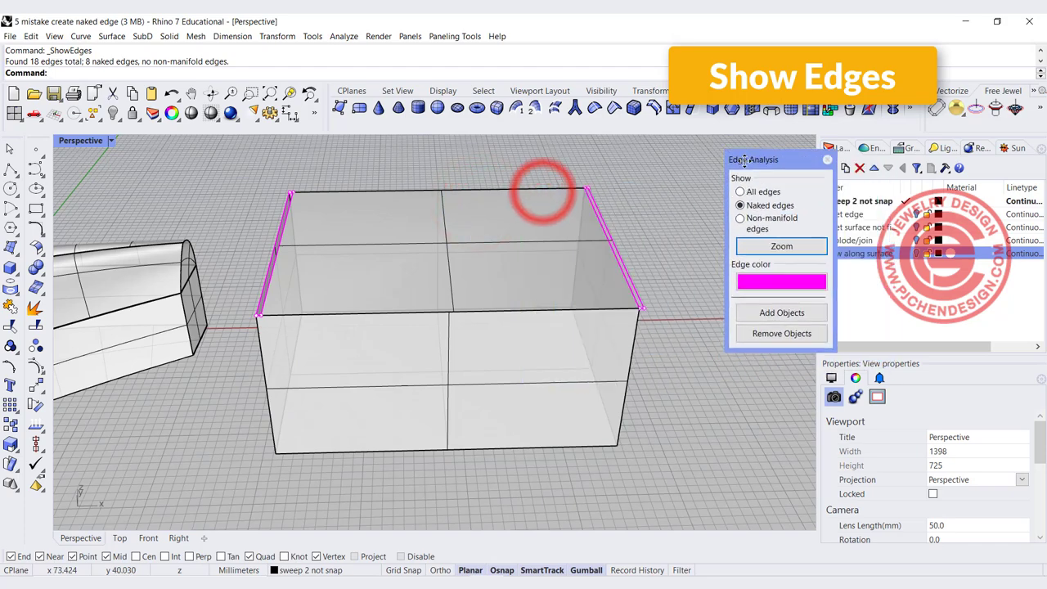
Delete the box polysurface
left_click(687, 434)
left_click(457, 365)
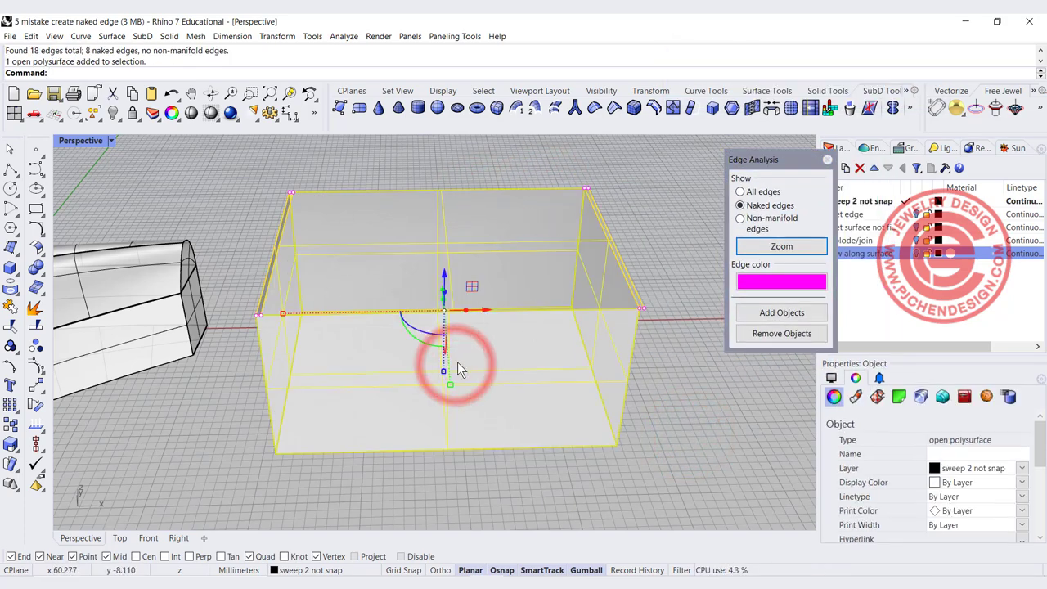
key("Delete")
Add the curved band polysurface to the naked-edge analysis
right_click_drag(457, 339, 412, 271)
scroll(476, 317, "up", 2)
right_click_drag(442, 368, 417, 313)
scroll(452, 321, "down", 2)
left_click(493, 261)
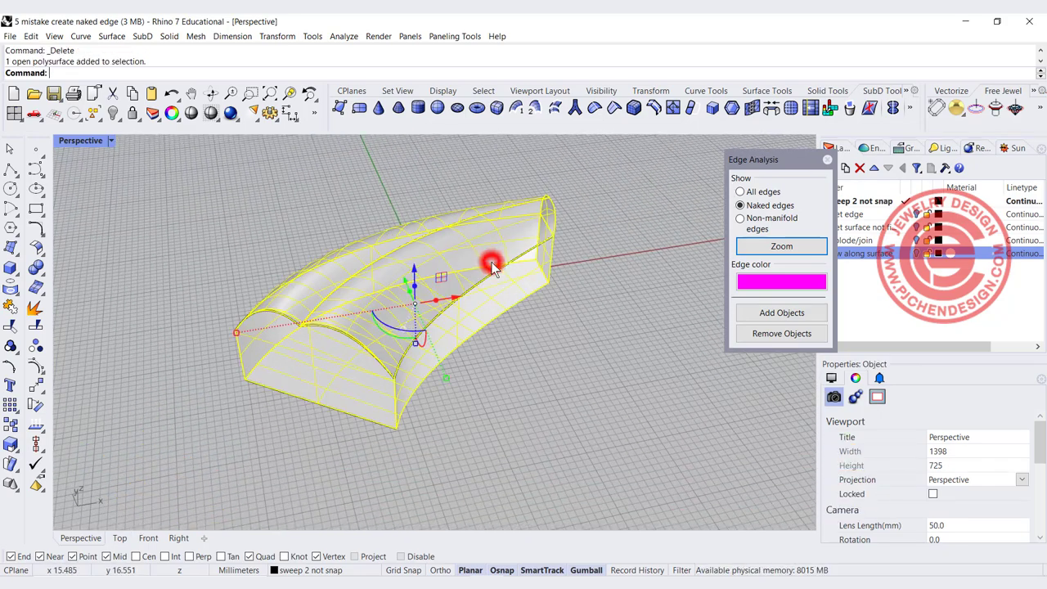
left_click(772, 315)
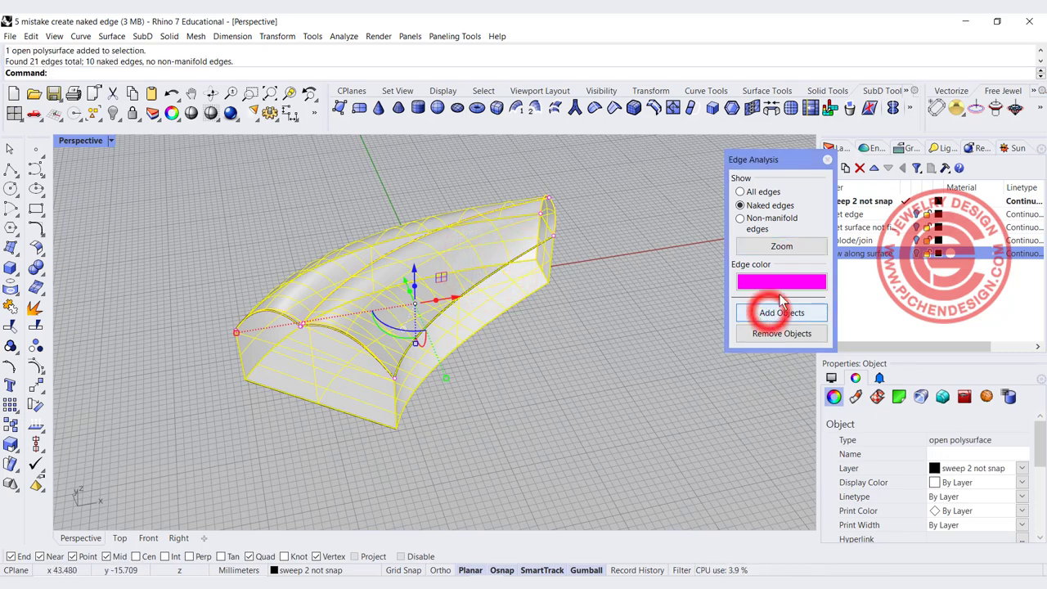
Zoom to all naked edges of the curved polysurface and examine them along its top ridge and both ends
left_click(754, 247)
left_click(154, 331)
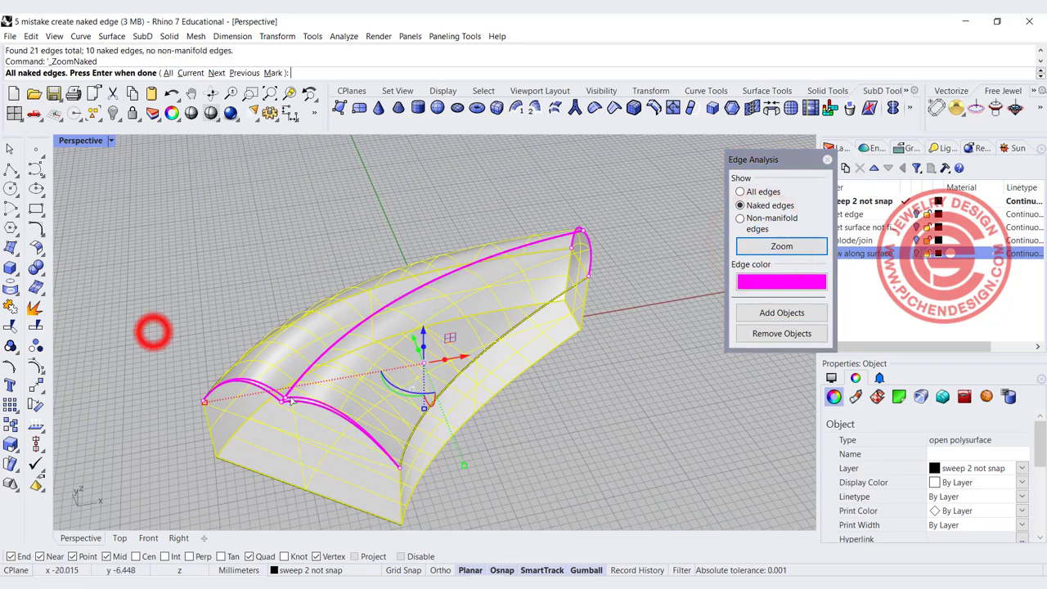
right_click_drag(548, 415, 435, 368)
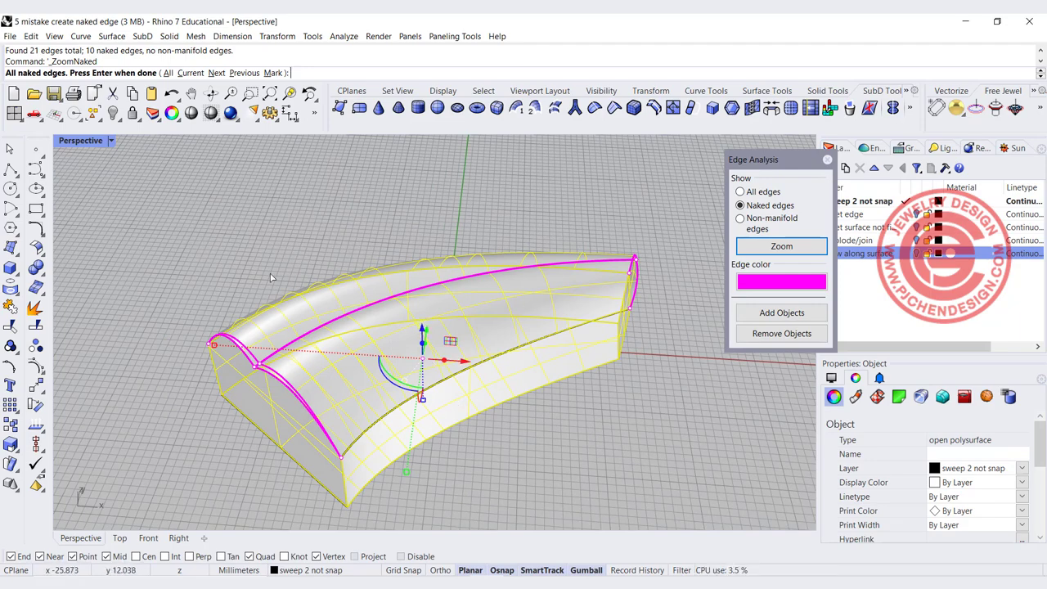
mouse_move(551, 399)
right_mouse_down()
mouse_move(572, 379)
mouse_move(565, 391)
right_mouse_up()
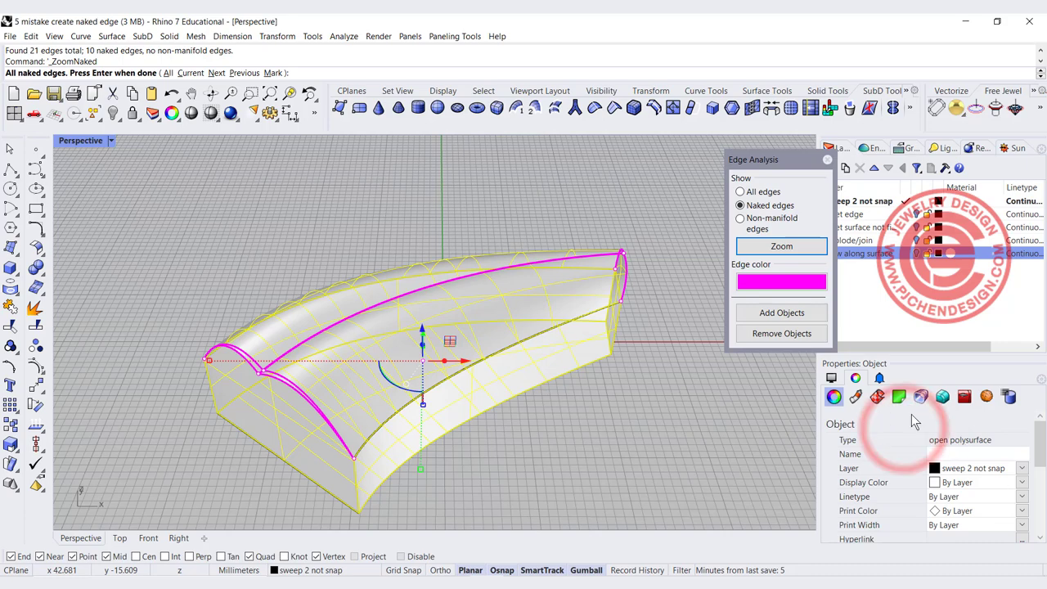
right_click_drag(602, 382, 587, 367)
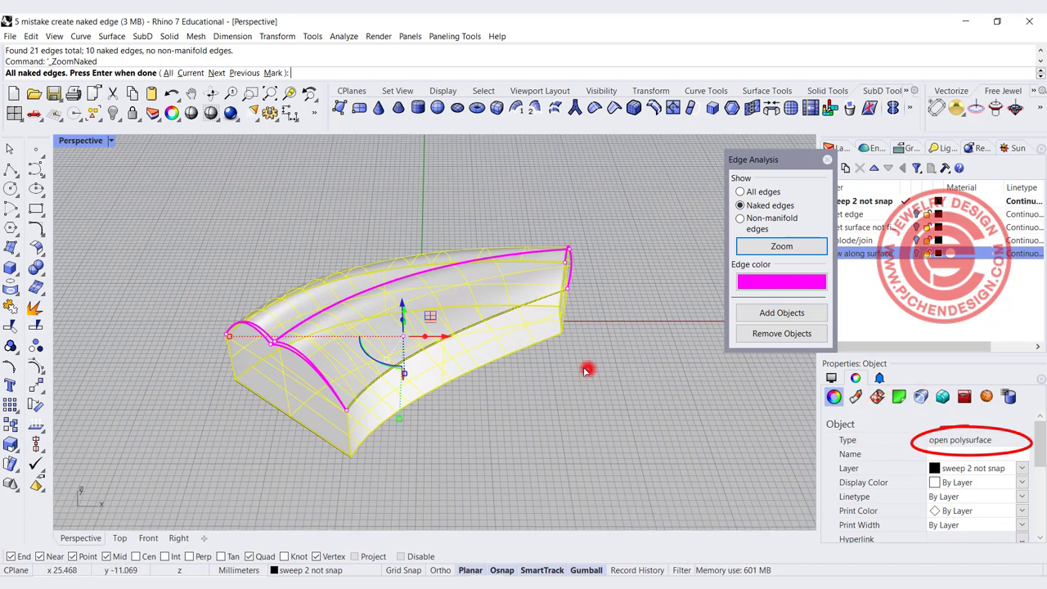
right_click(575, 391)
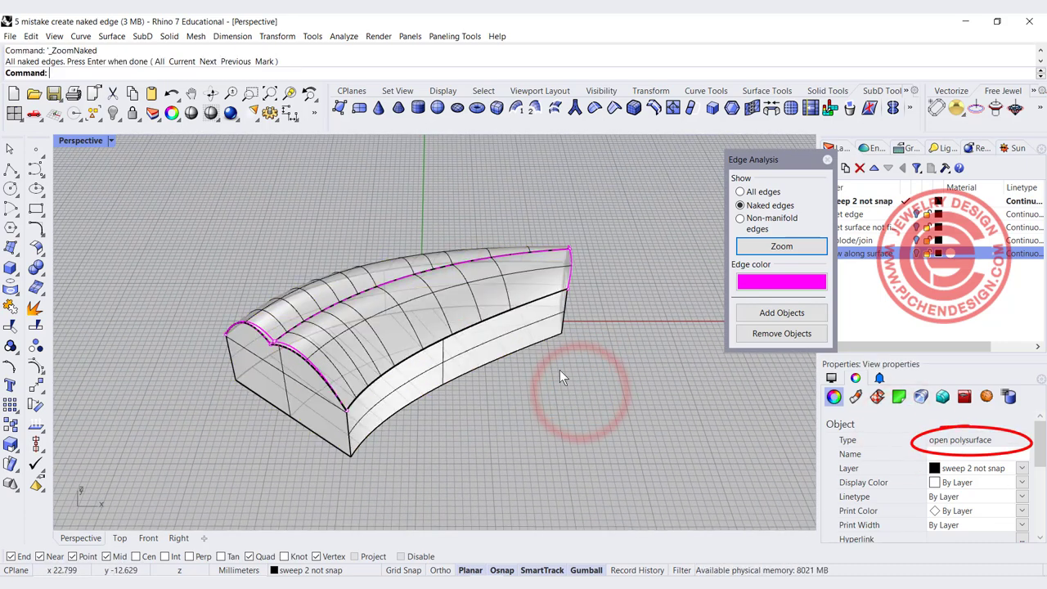
Delete the curved polysurface and the separate straight base lines, keeping the upper outline curves
left_click(430, 310)
key("Delete")
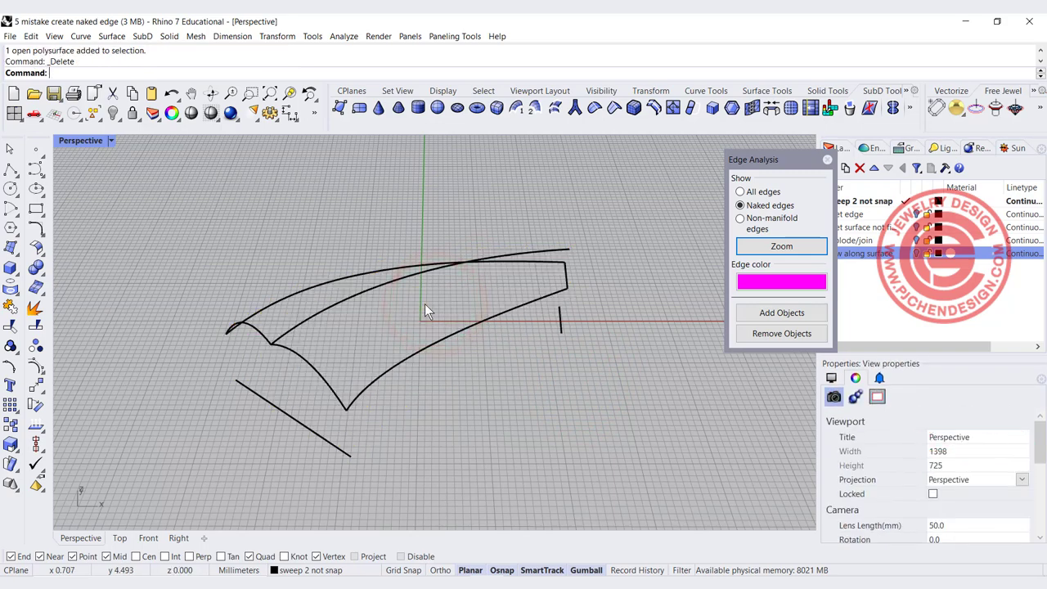
left_click(384, 464)
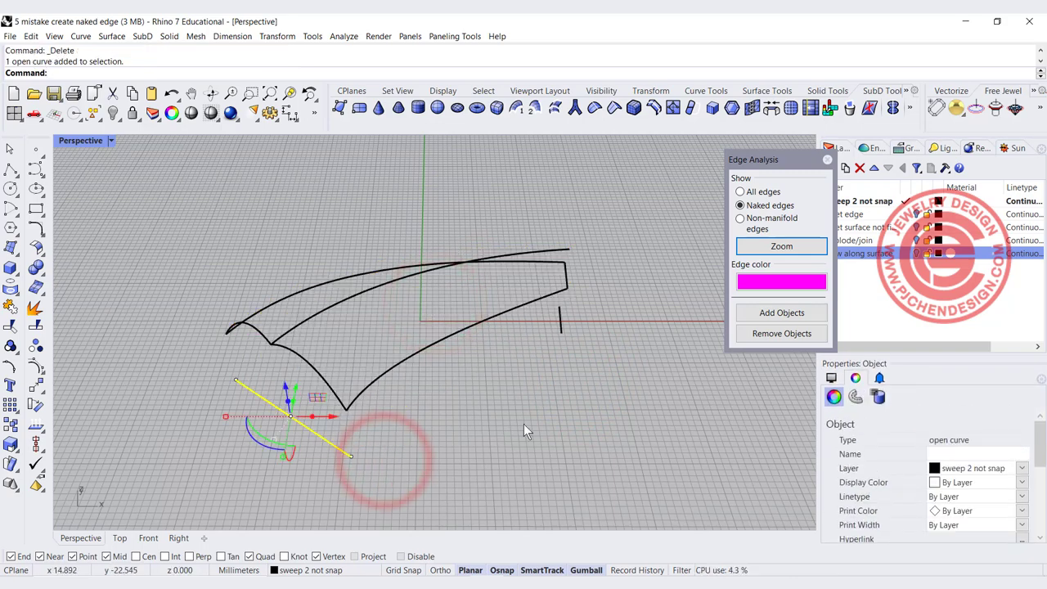
key("Delete")
right_click_drag(561, 311, 548, 382)
Explode the joined outline curve into separate segments and select one long side segment
left_click(319, 323)
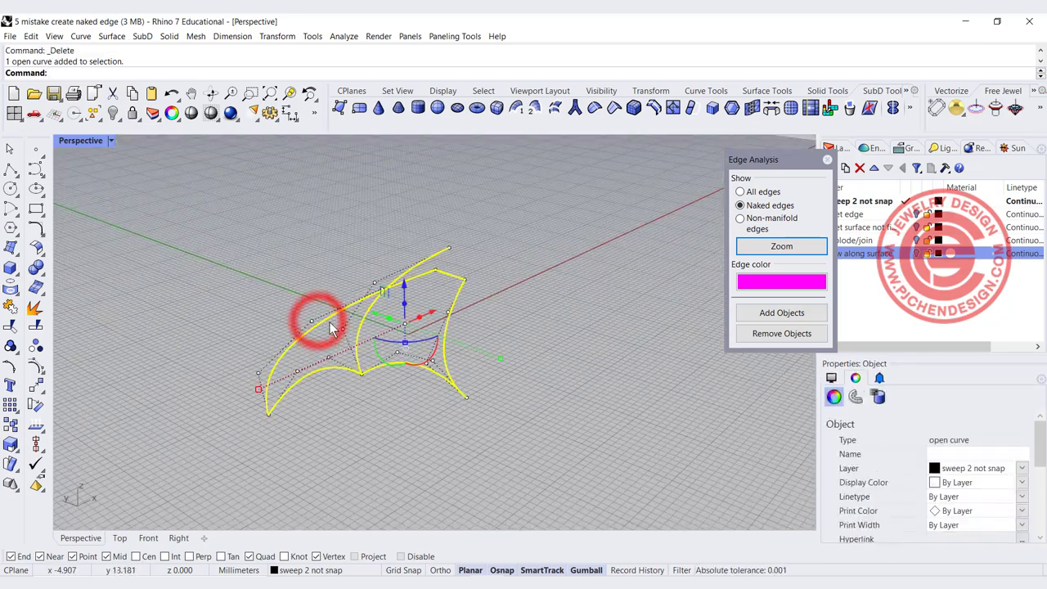
left_click(36, 307)
left_click(258, 252)
left_click(316, 324)
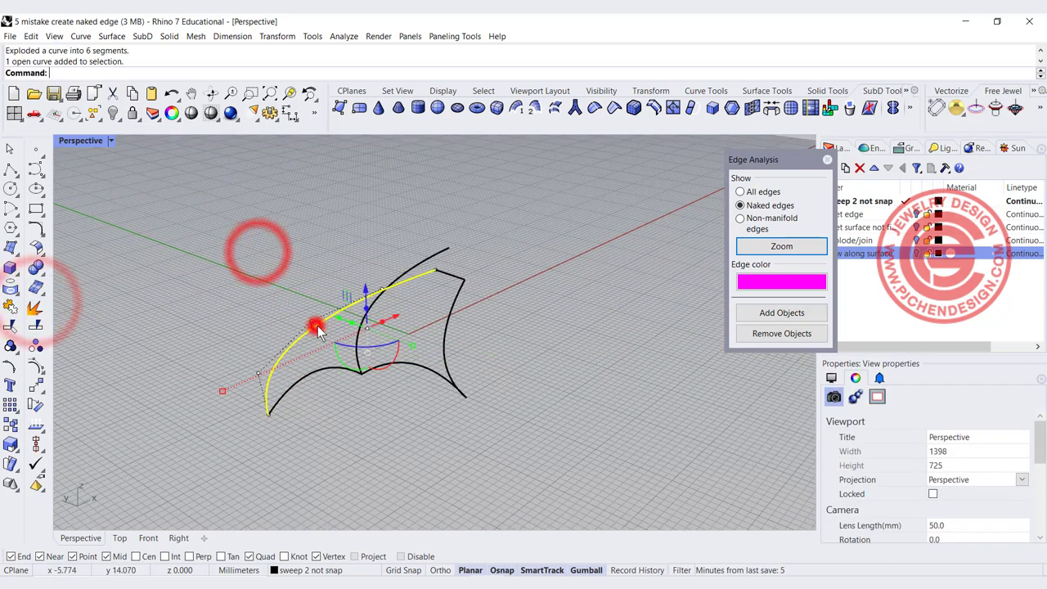
Delete the segment at the outline's far end, keeping the three long rails and the two arched profiles
left_click(356, 360)
right_click_drag(463, 360, 428, 348)
left_click(603, 326)
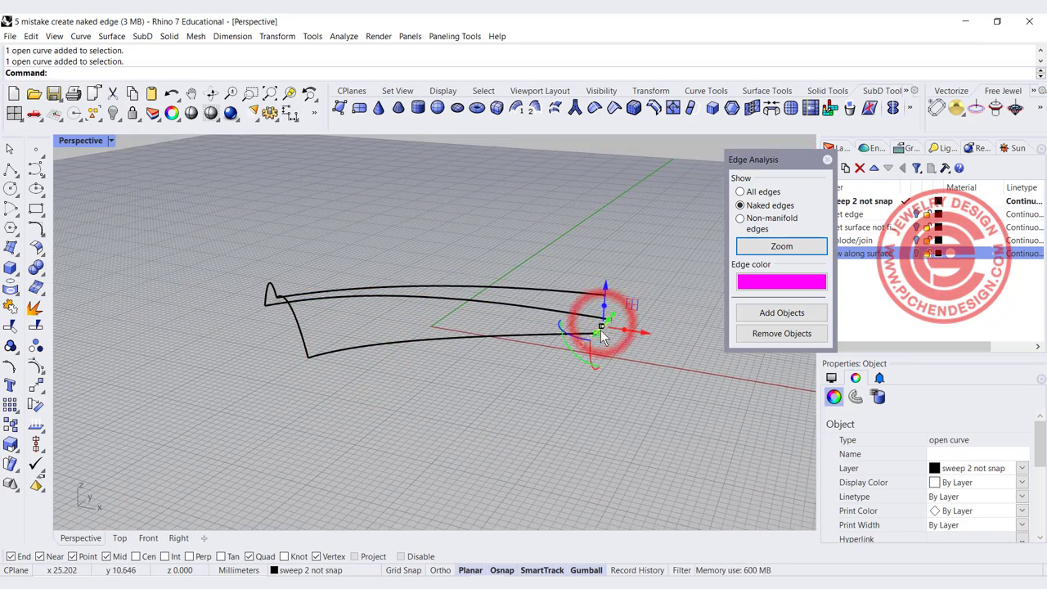
key("Delete")
left_click(489, 287)
left_click(410, 347)
right_click_drag(410, 347, 469, 410)
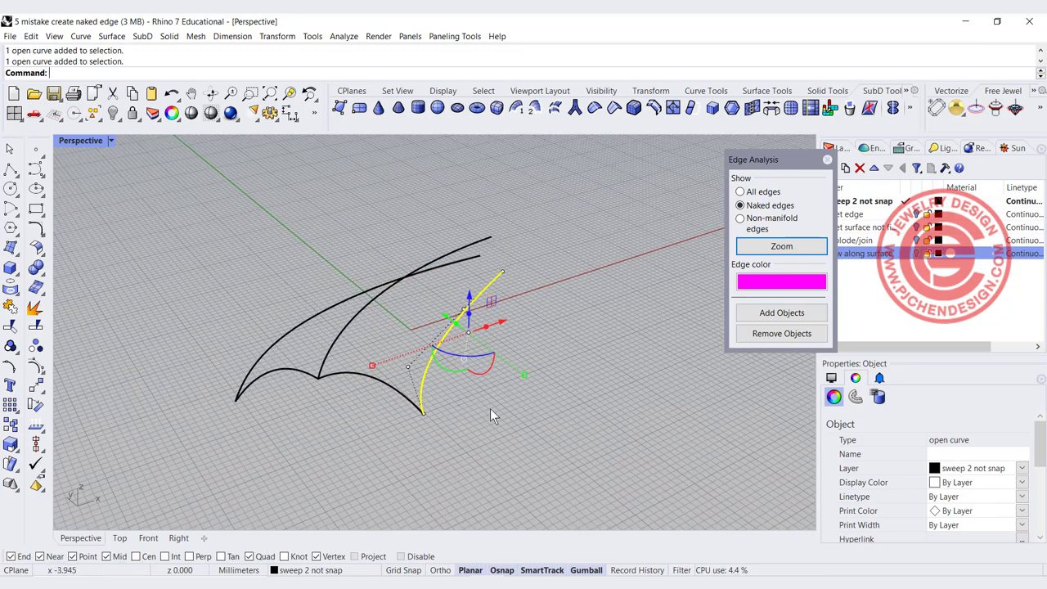
left_click(531, 408)
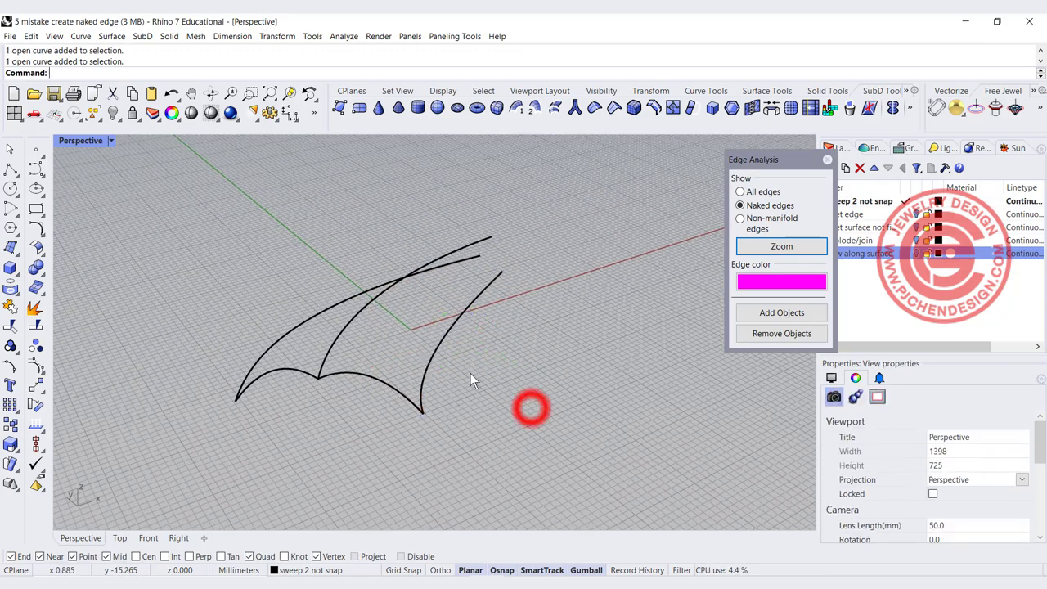
Create the first Sweep 2 Rails surface from the outer and middle long curves with the first arch as profile
left_click(115, 36)
left_click(152, 89)
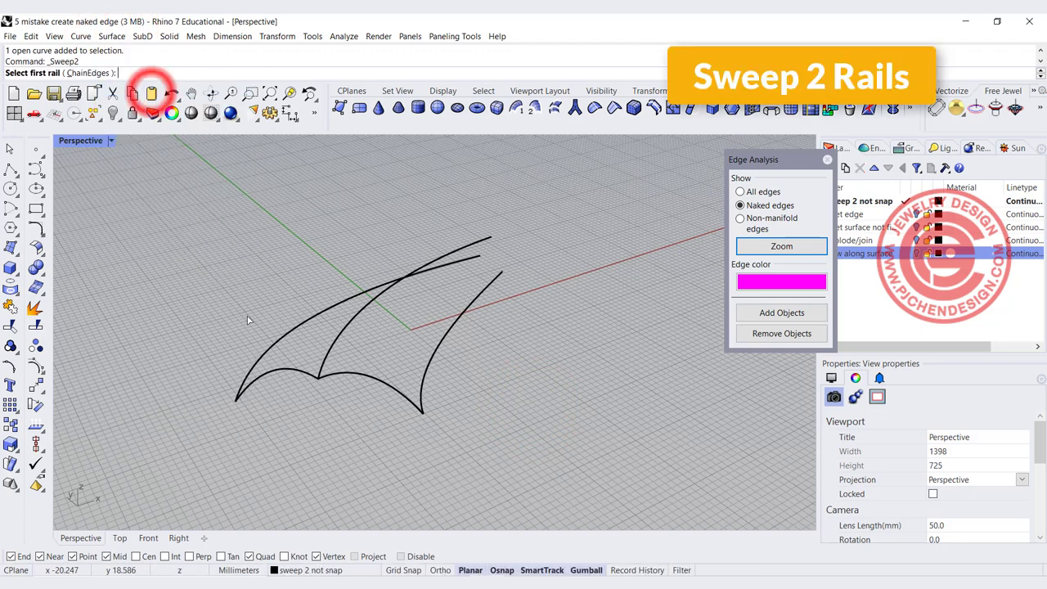
left_click(283, 334)
left_click(344, 326)
left_click(294, 370)
key("Return")
key("Return")
Create a second Sweep 2 Rails surface between the middle curve and the remaining long curve, using the second arch as profile
right_click_drag(517, 382, 470, 354)
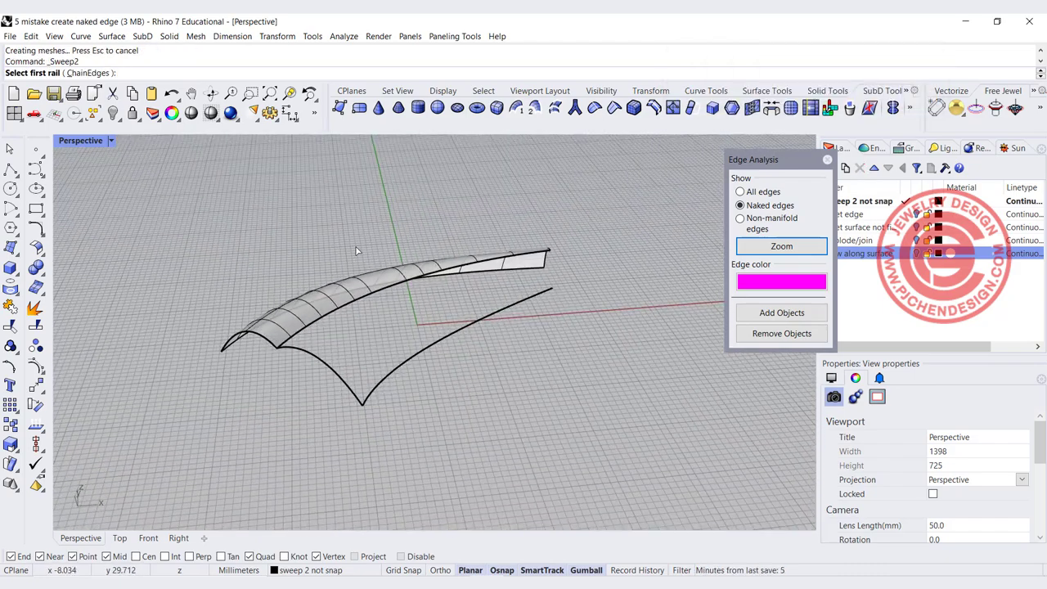
left_click(368, 297)
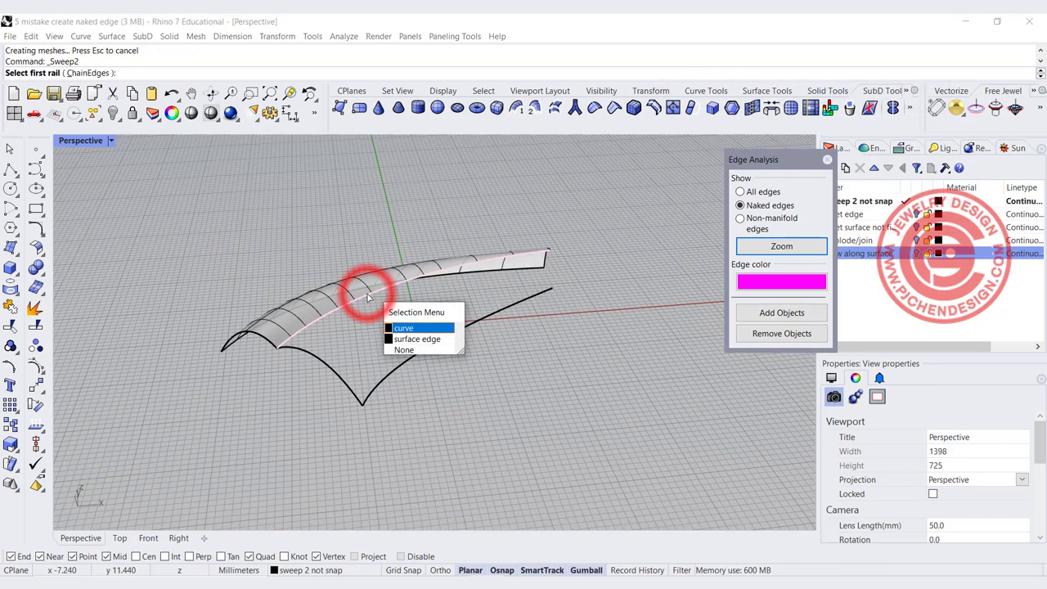
left_click(421, 339)
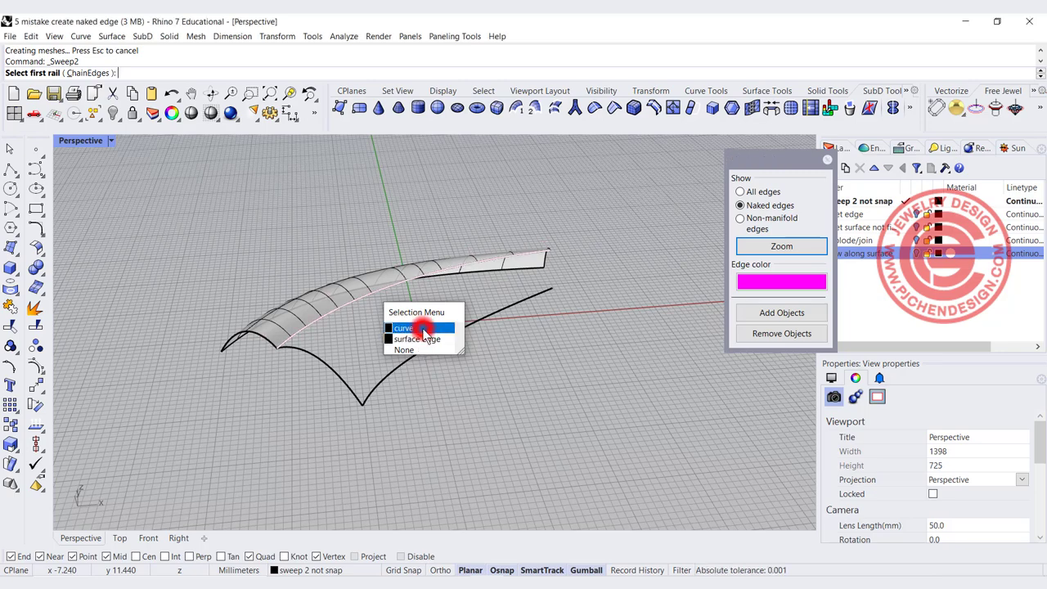
left_click(422, 350)
left_click(344, 376)
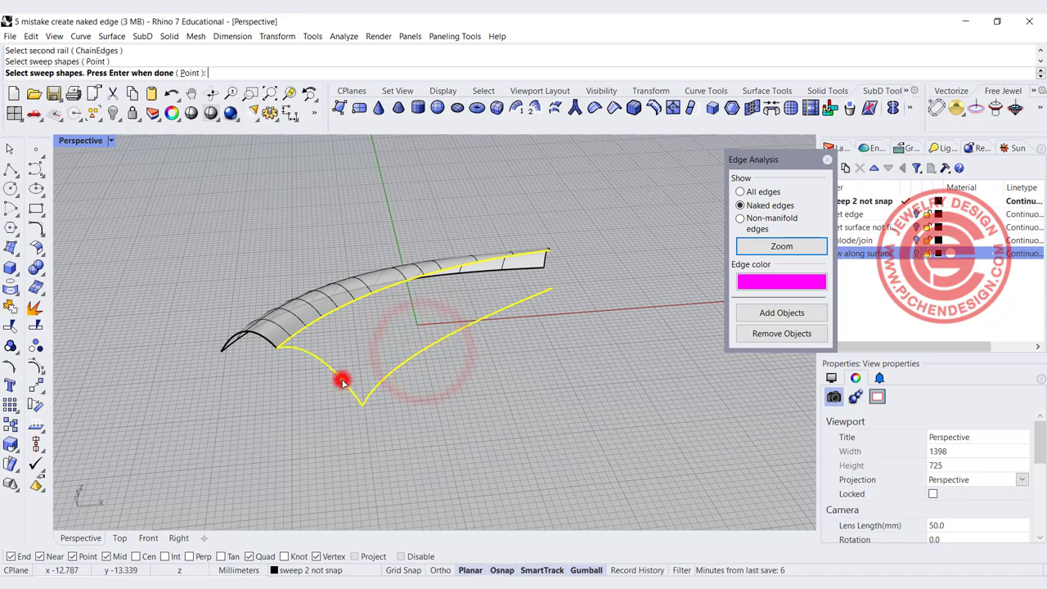
key("Return")
key("Return")
Try to join the two swept surfaces into one polysurface
right_click_drag(489, 365, 366, 345)
left_click(365, 344)
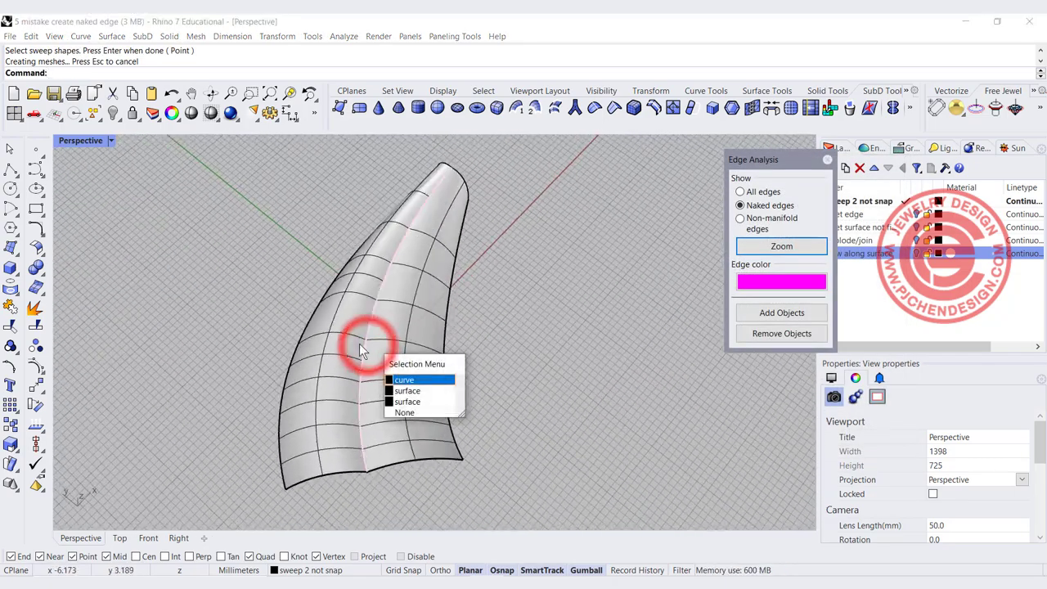
left_click(413, 374)
left_click(327, 320, "shift")
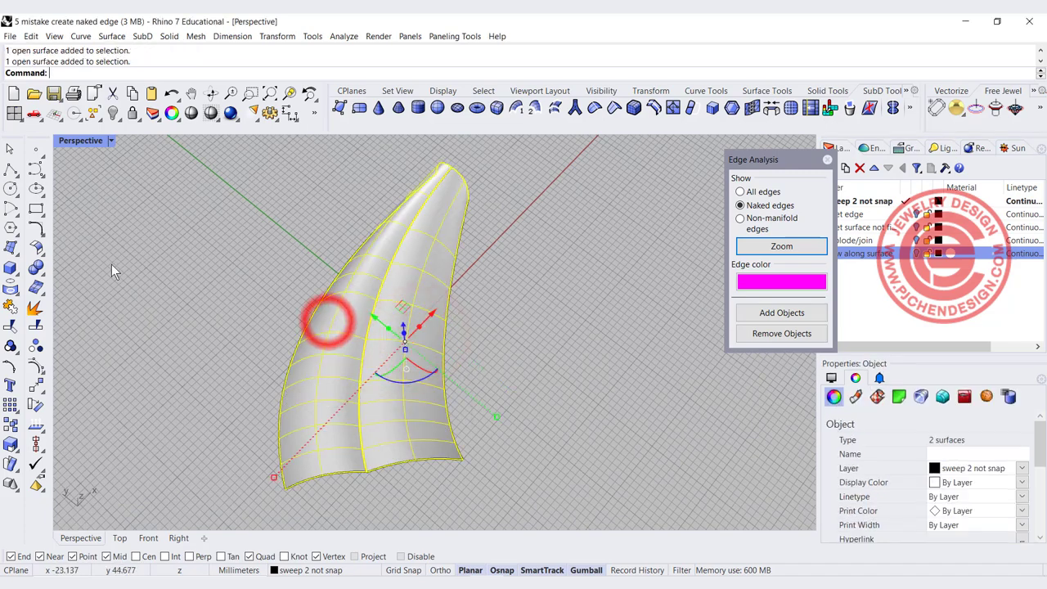
left_click(10, 303)
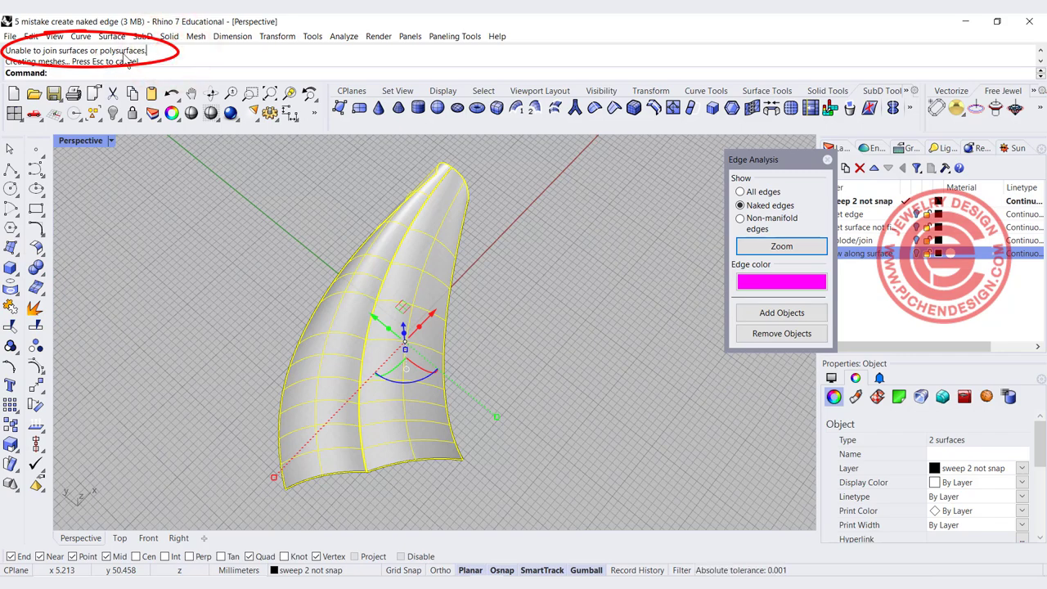
mouse_move(491, 385)
right_mouse_down()
mouse_move(580, 341)
mouse_move(501, 343)
mouse_move(527, 407)
right_mouse_up()
left_click(548, 406)
Delete the second swept surface, keeping the first sweep and the original curves
scroll(311, 391, "up", 4)
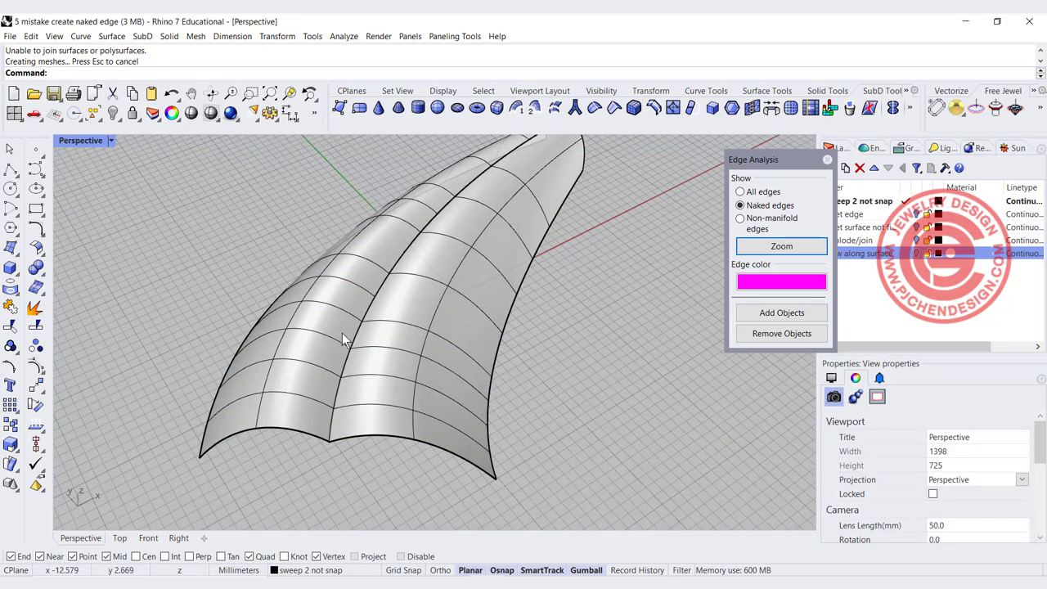
left_click(397, 357)
scroll(327, 429, "up", 3)
scroll(338, 446, "up", 5)
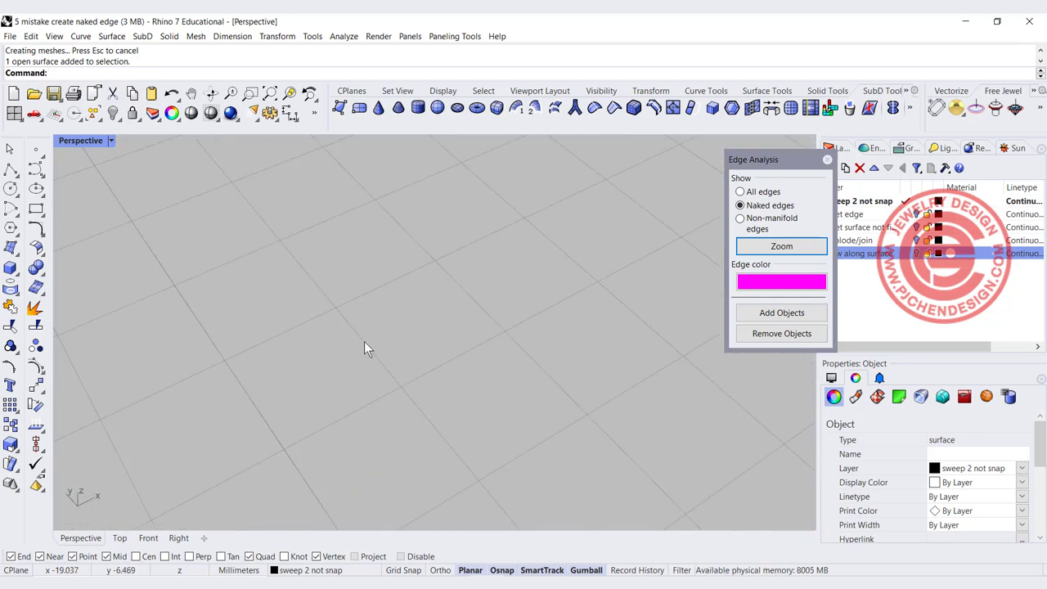
scroll(368, 335, "down", 3)
scroll(419, 337, "down", 5)
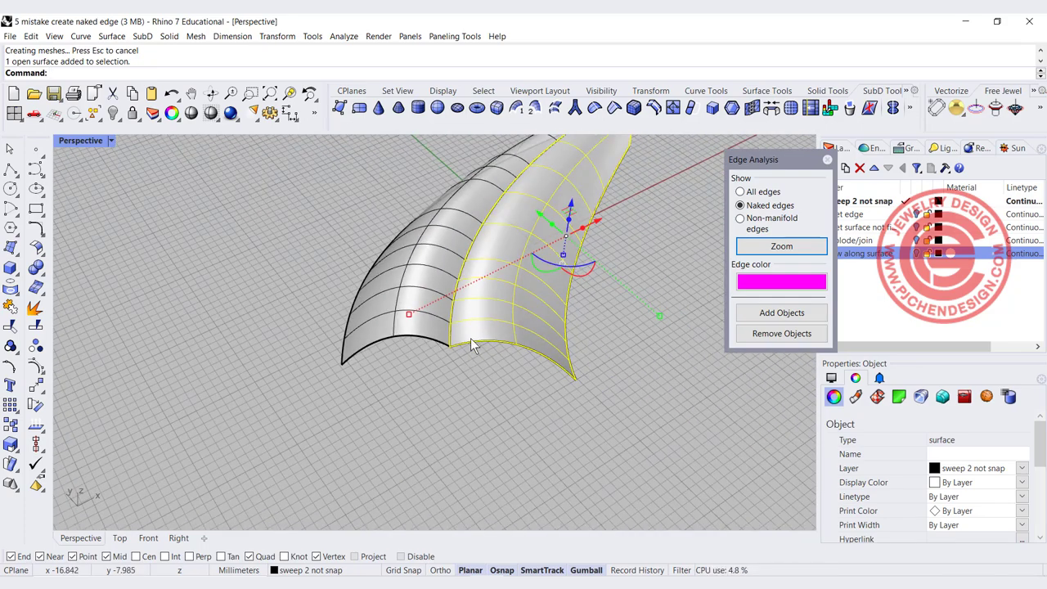
key("Delete")
Create a Sweep 2 Rails surface using the first surface's edge and the remaining long curve as rails, with the second arch as profile
right_click_drag(547, 300, 431, 299)
left_click(111, 36)
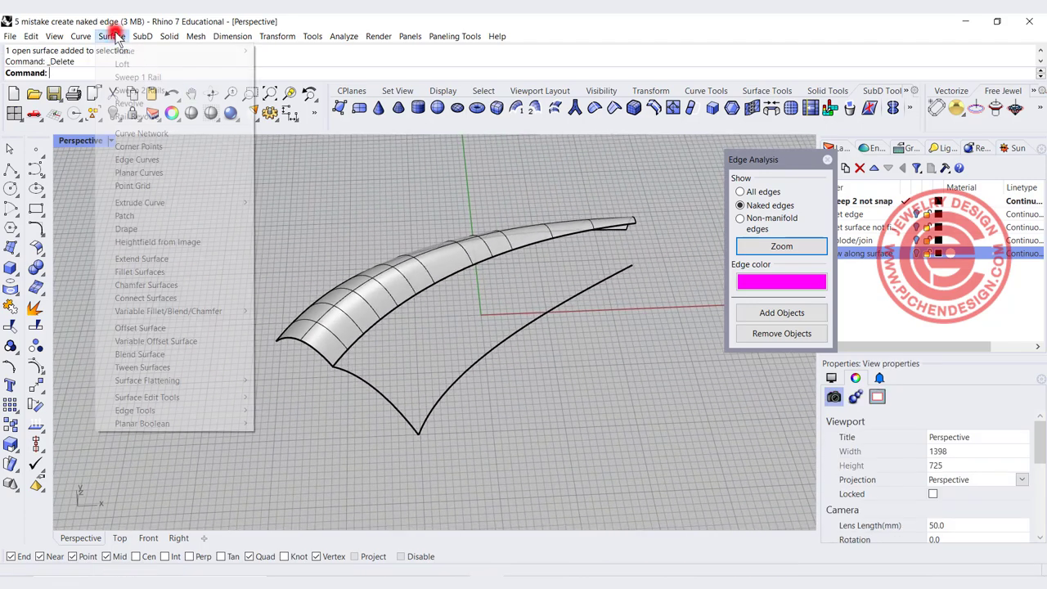
left_click(139, 90)
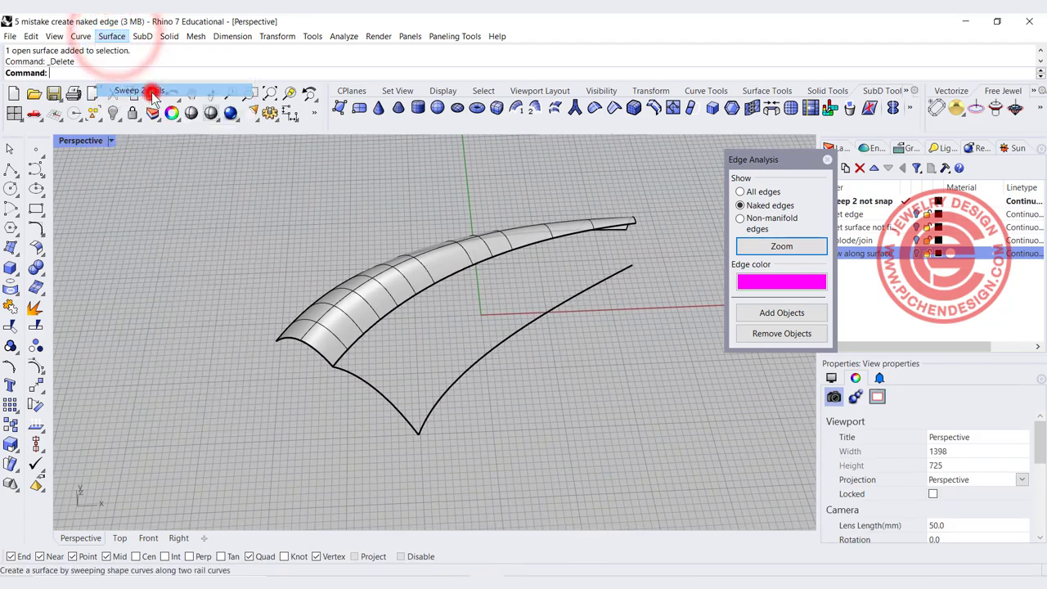
left_click(444, 284)
left_click(480, 323)
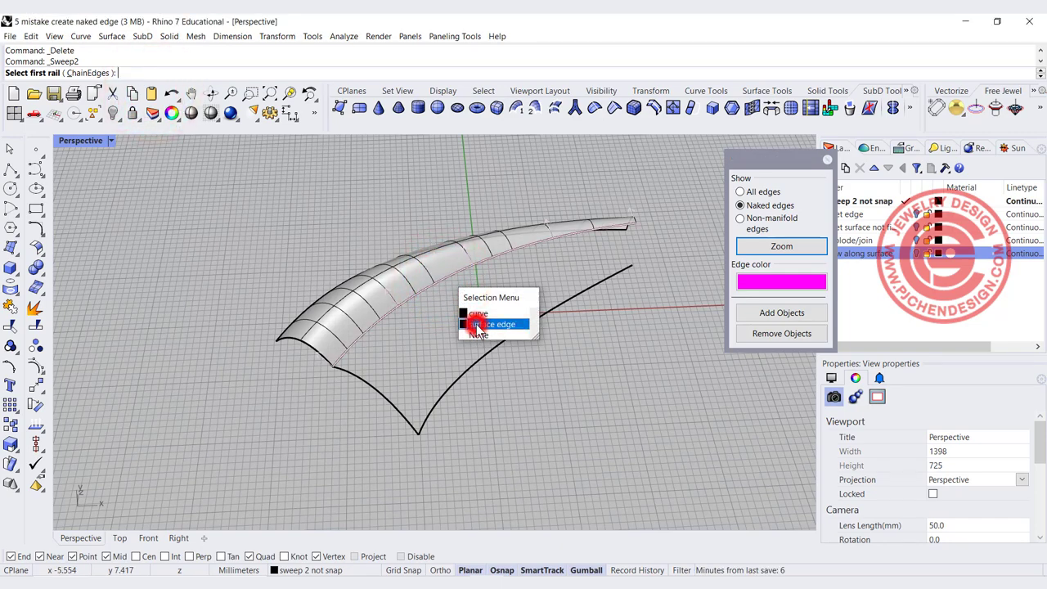
left_click(492, 355)
left_click(391, 404)
key("Return")
key("Return")
Try to join the first surface with the sweep built from its edge
left_click(467, 327)
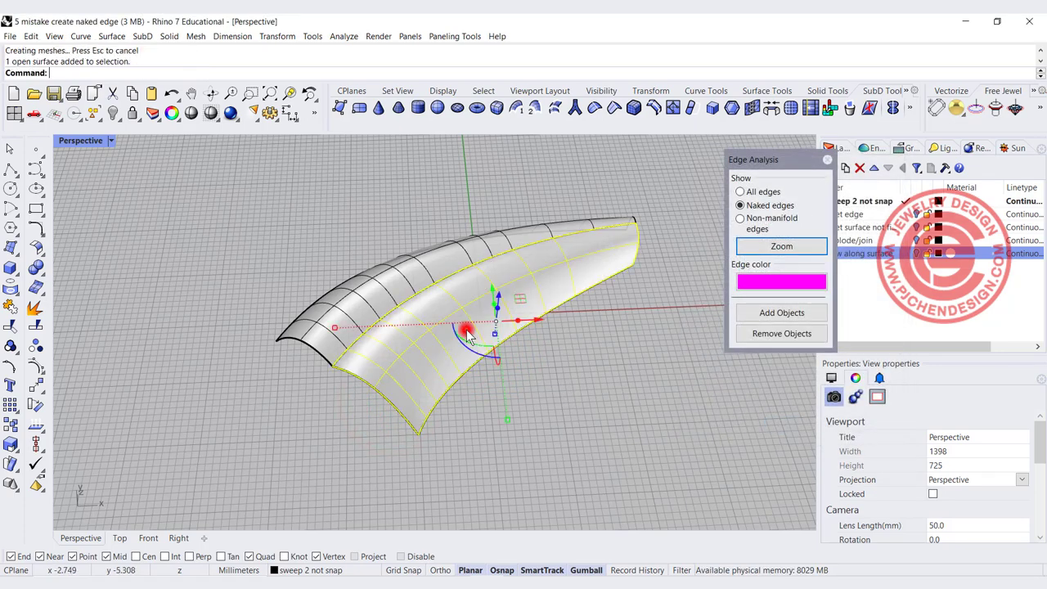
left_click(384, 268, "shift")
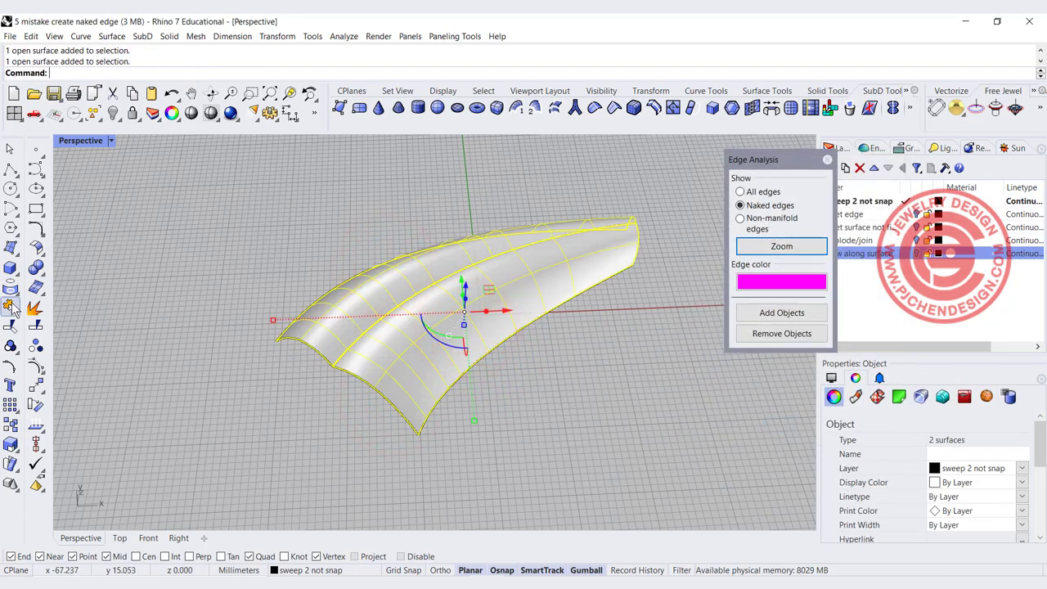
left_click(280, 229)
left_click(338, 290)
Delete both swept surfaces, leaving only the three long rails and the two arched profiles
left_click(409, 360)
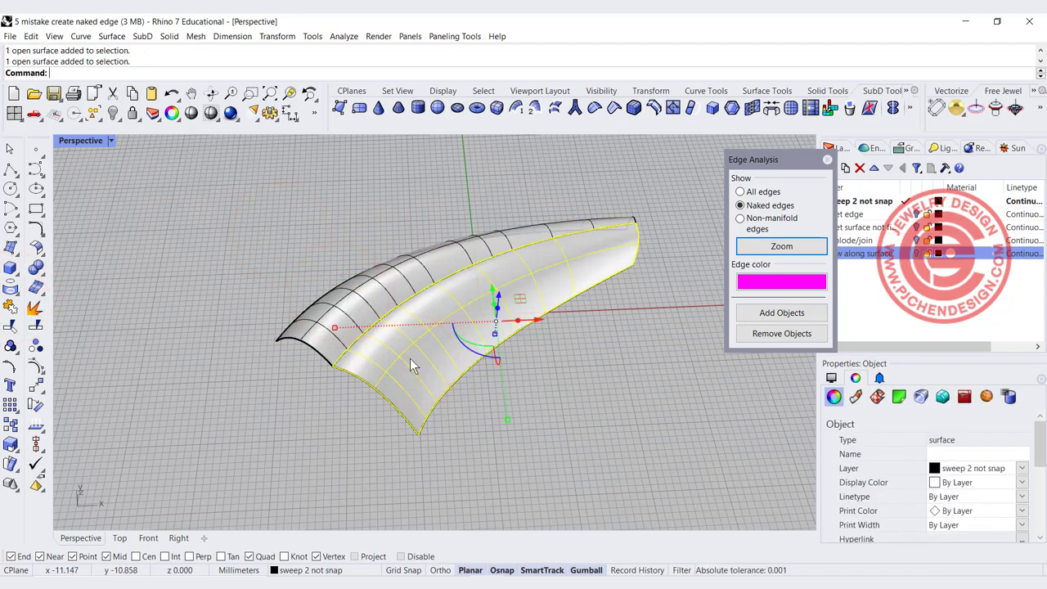
right_click_drag(494, 381, 440, 307)
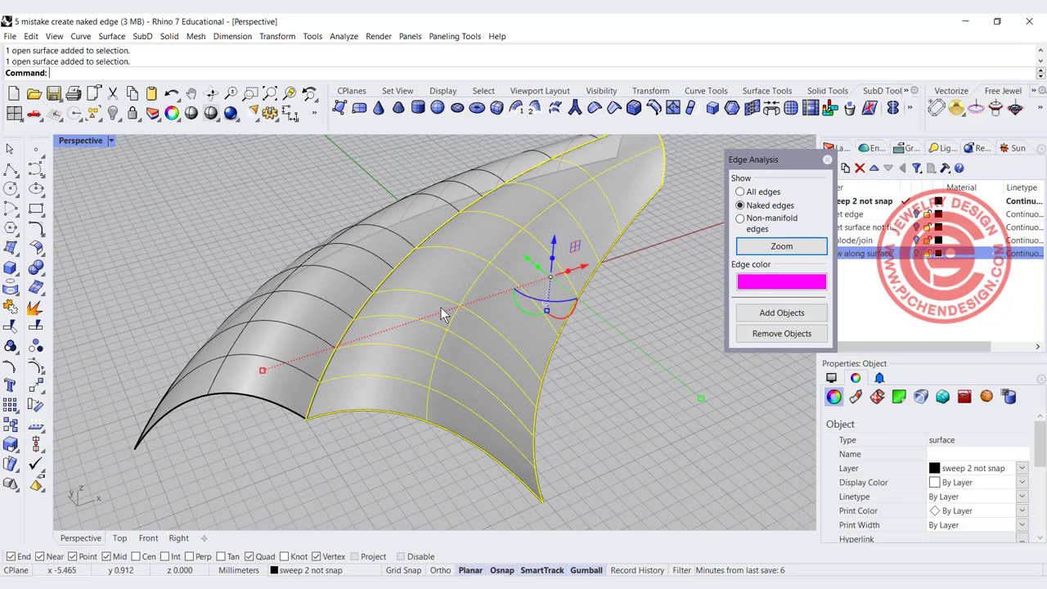
key("Delete")
Examine the outer corner where the first long rail and the first arch meet, selecting both curves
right_click_drag(322, 303, 412, 258)
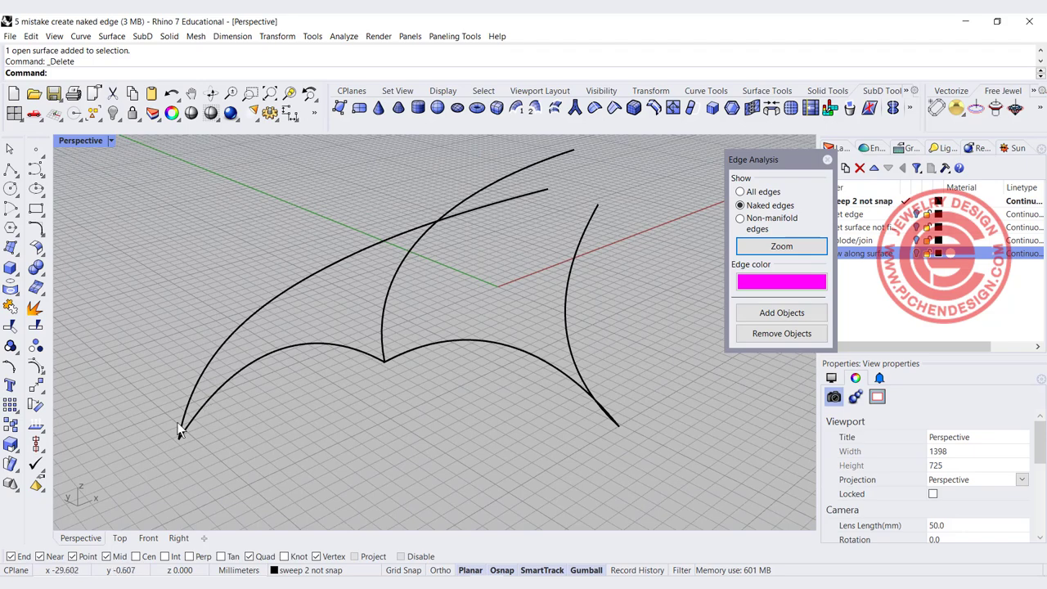
scroll(180, 438, "up", 8)
scroll(175, 436, "down", 3)
left_click(145, 412)
left_click(147, 397)
left_click(376, 407)
scroll(523, 283, "down", 4)
right_click_drag(522, 283, 306, 418)
scroll(578, 401, "down", 4)
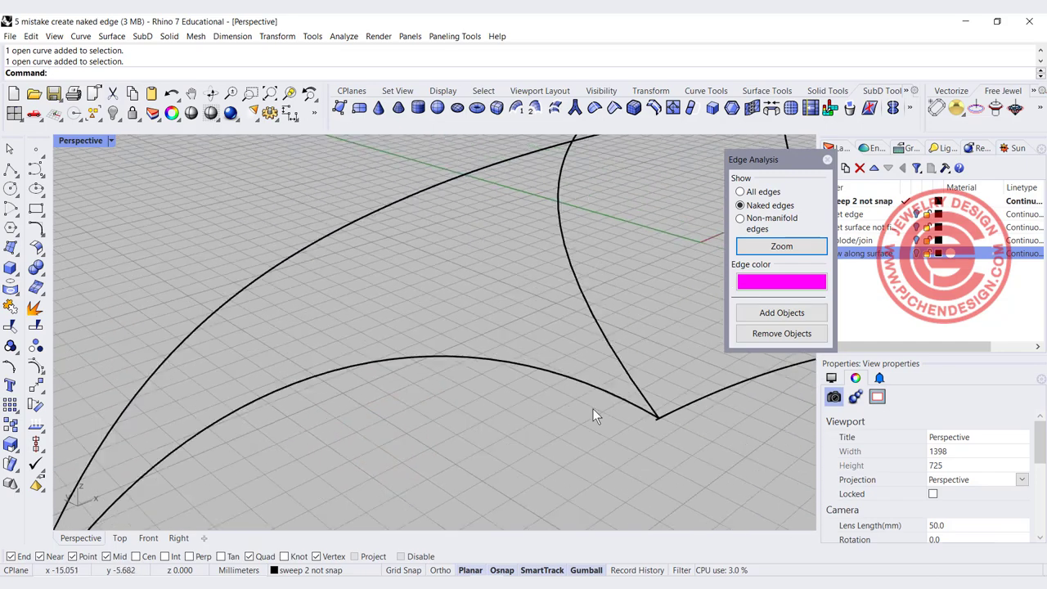
Examine the middle corner where the two arches and the middle rail meet, selecting each curve in turn
scroll(478, 347, "up", 5)
left_click(482, 339)
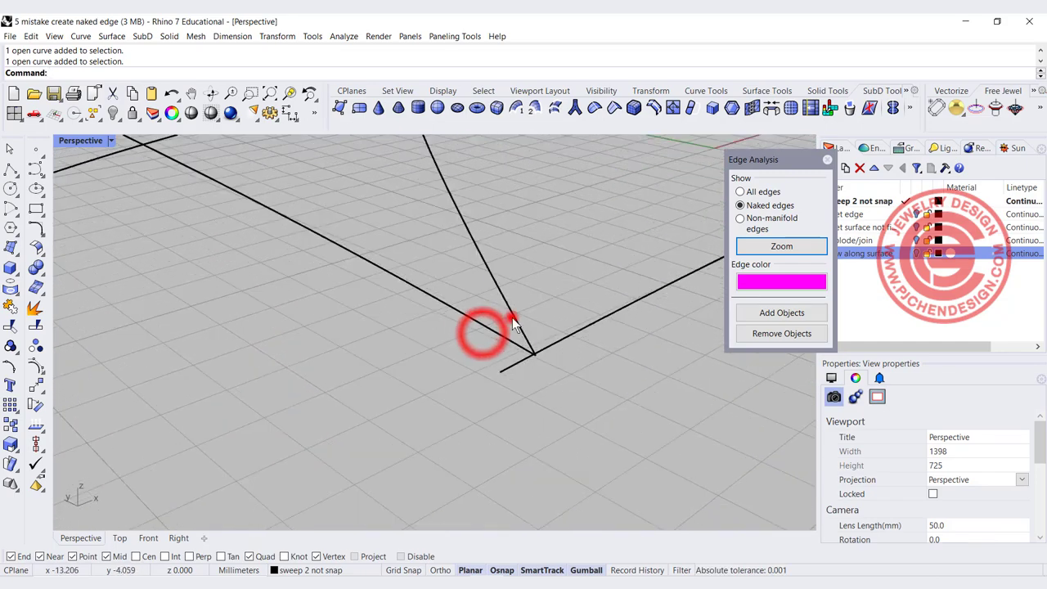
left_click(503, 348)
left_click(509, 368)
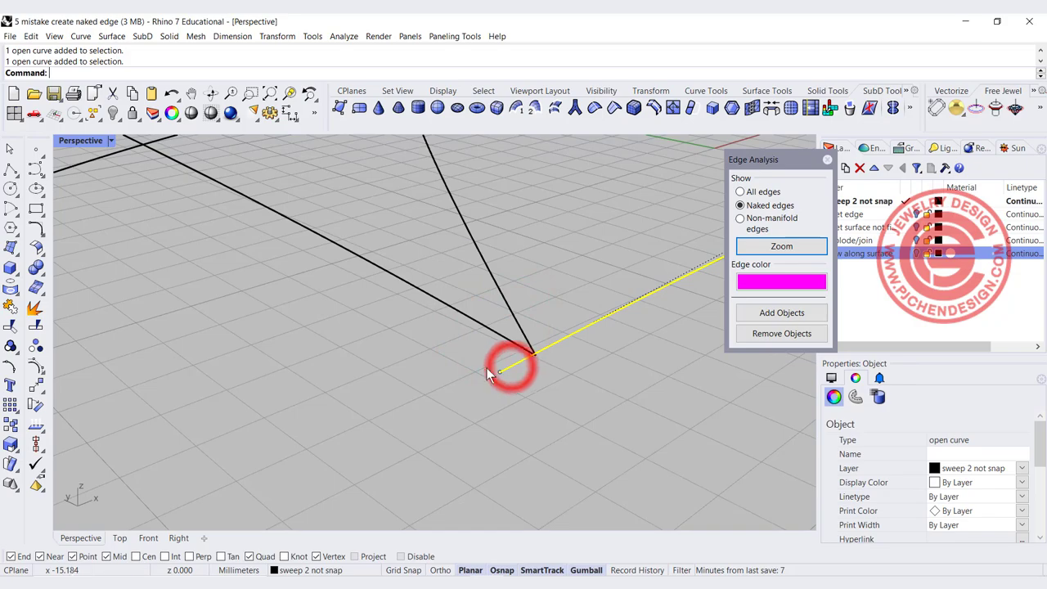
scroll(491, 319, "down", 6)
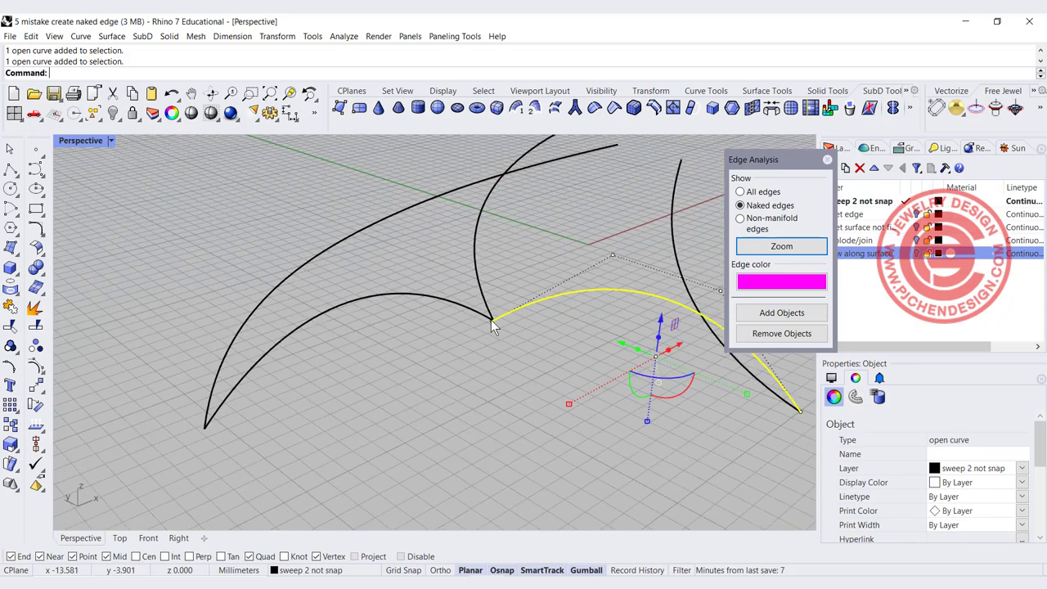
right_click_drag(522, 358, 480, 361, "shift")
scroll(463, 346, "down", 5)
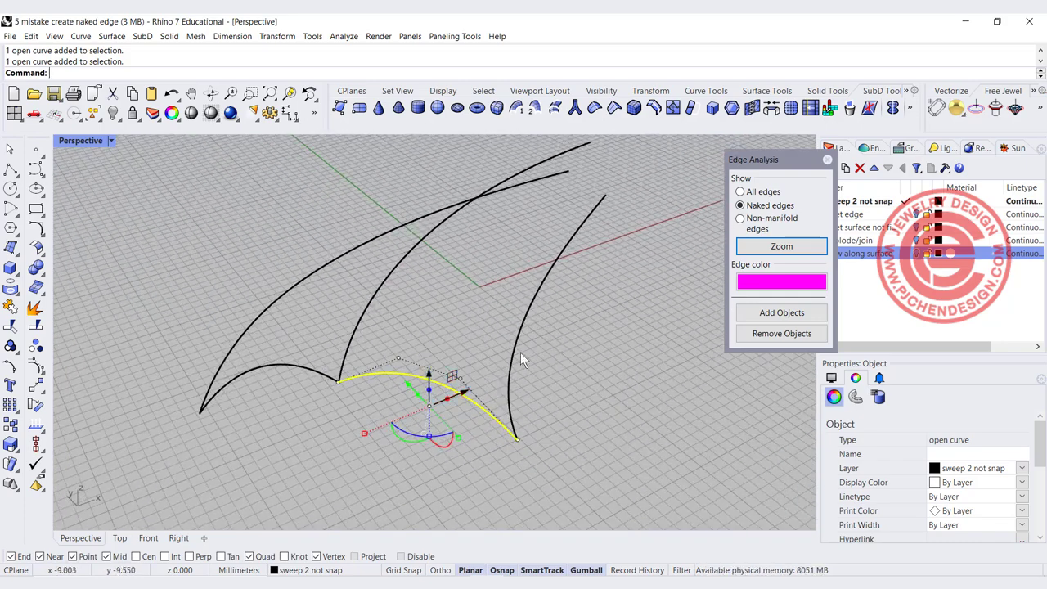
left_click(589, 324)
Move the second arch's overshooting end point onto the corner shared by the first arch and the middle rail
scroll(340, 393, "up", 3)
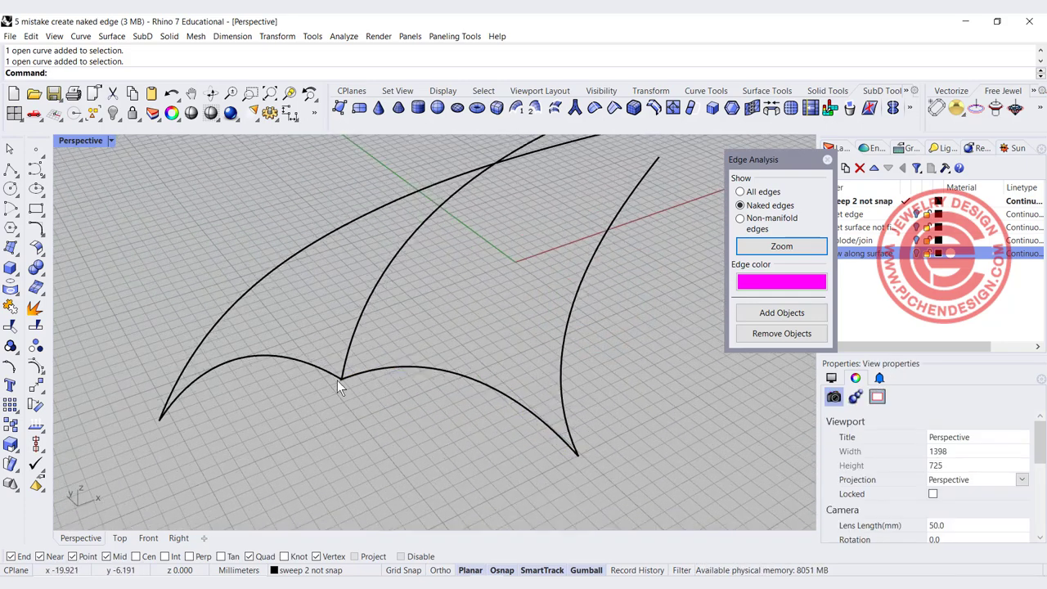
scroll(350, 405, "up", 3)
scroll(349, 400, "down", 4)
right_click_drag(350, 400, 385, 387, "shift")
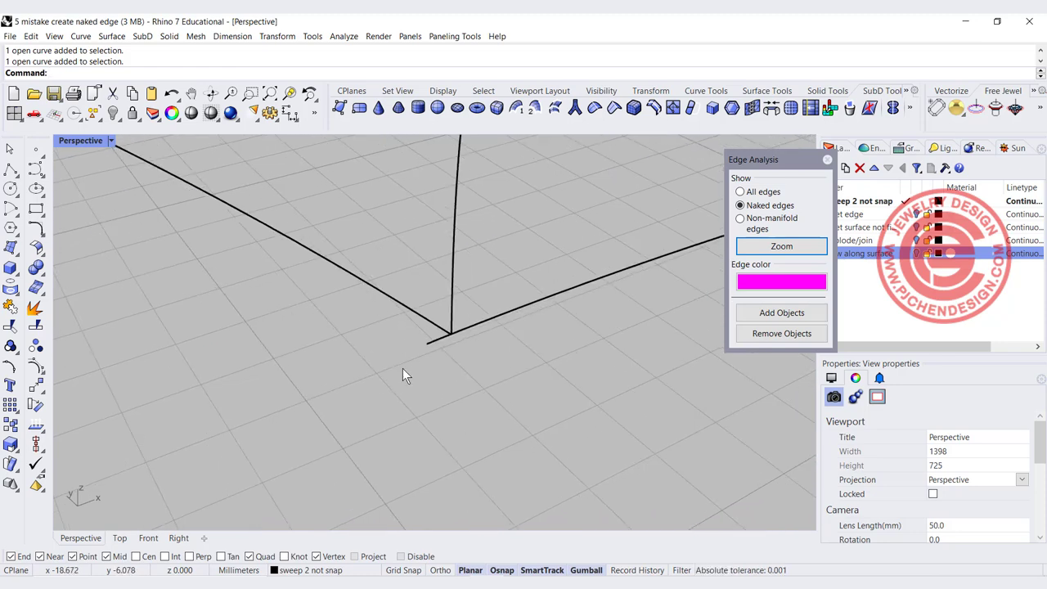
left_click(431, 343)
left_click_drag(382, 331, 433, 376)
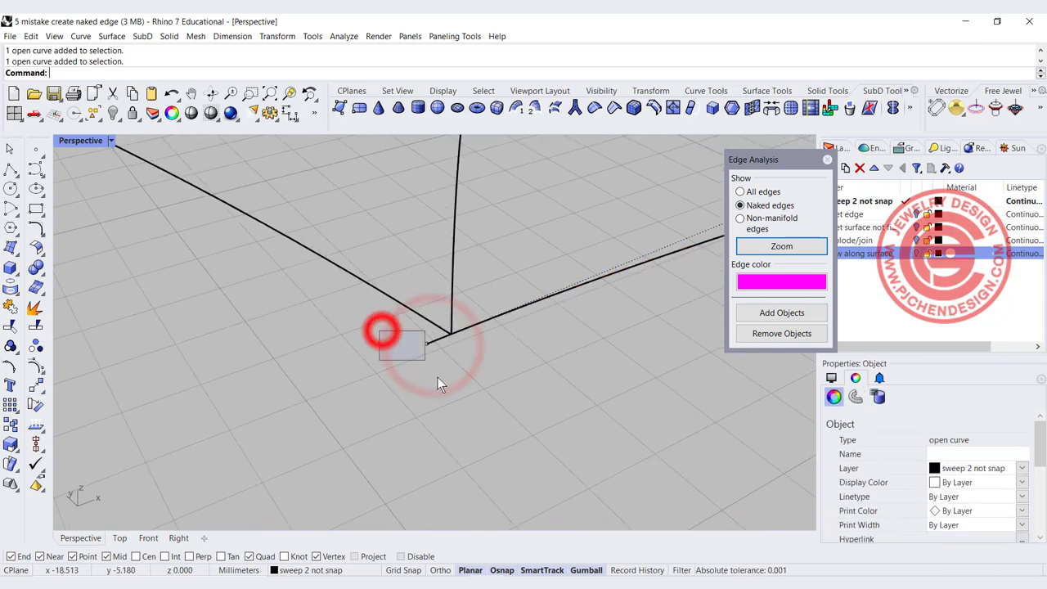
left_click(36, 385)
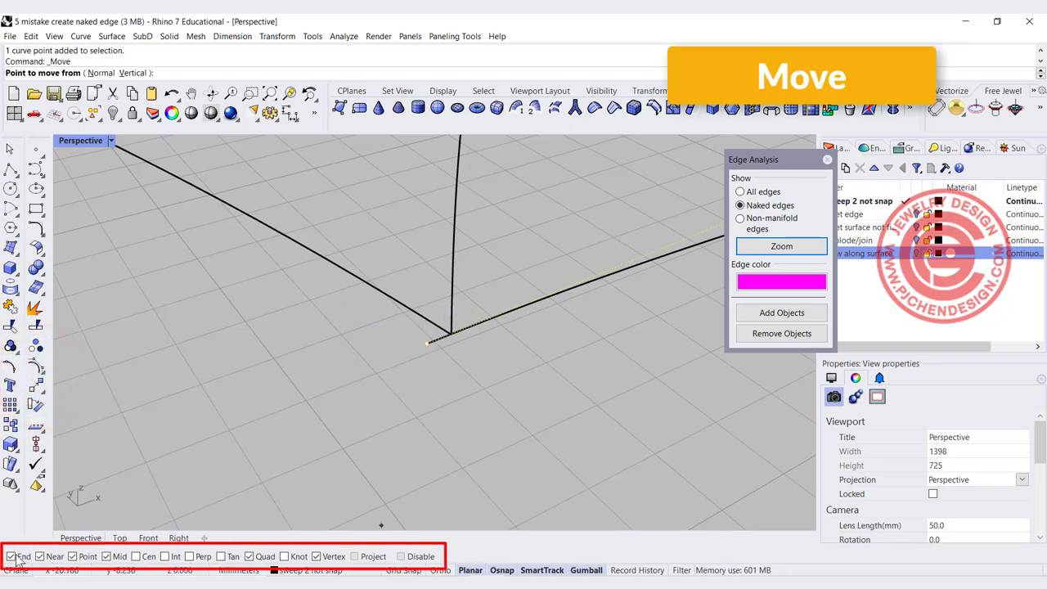
left_click(424, 344)
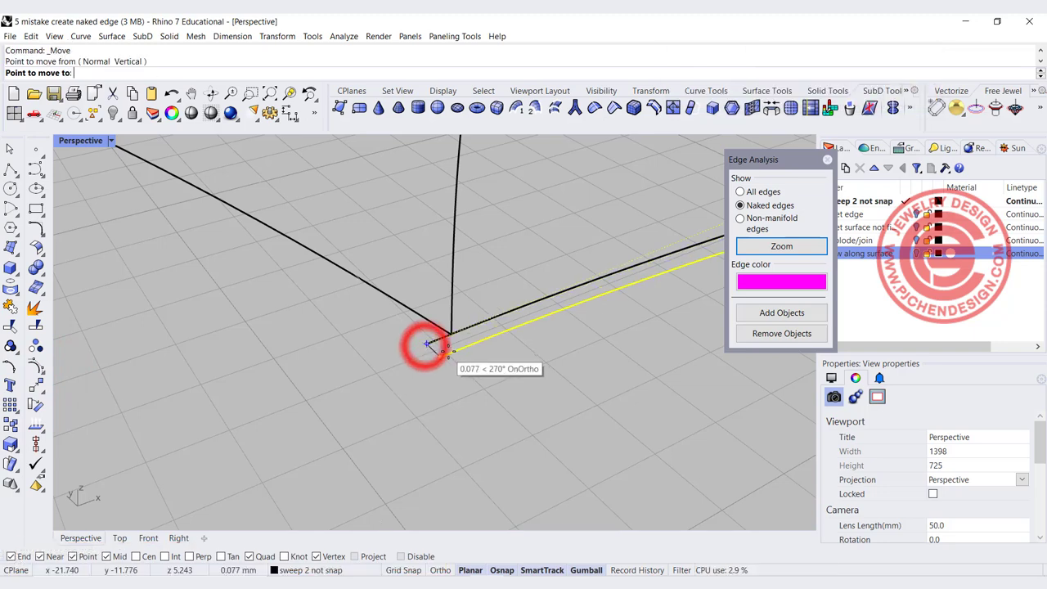
left_click(456, 336)
Check the curve ends at the middle corner by selecting the first arch, middle rail and second arch individually
left_click(586, 398)
left_click(444, 326)
left_click(454, 311)
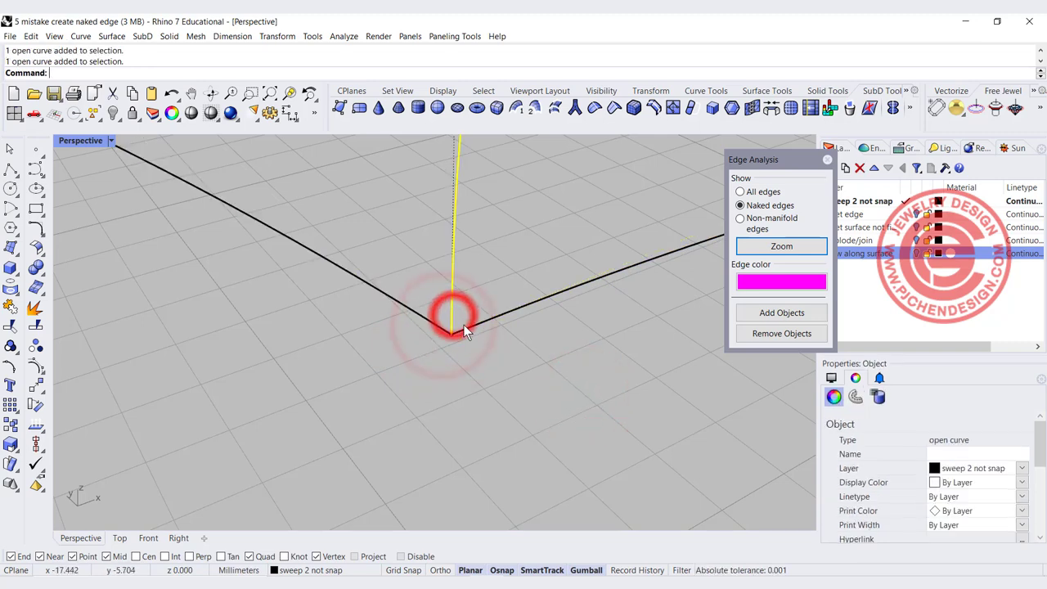
left_click(463, 328)
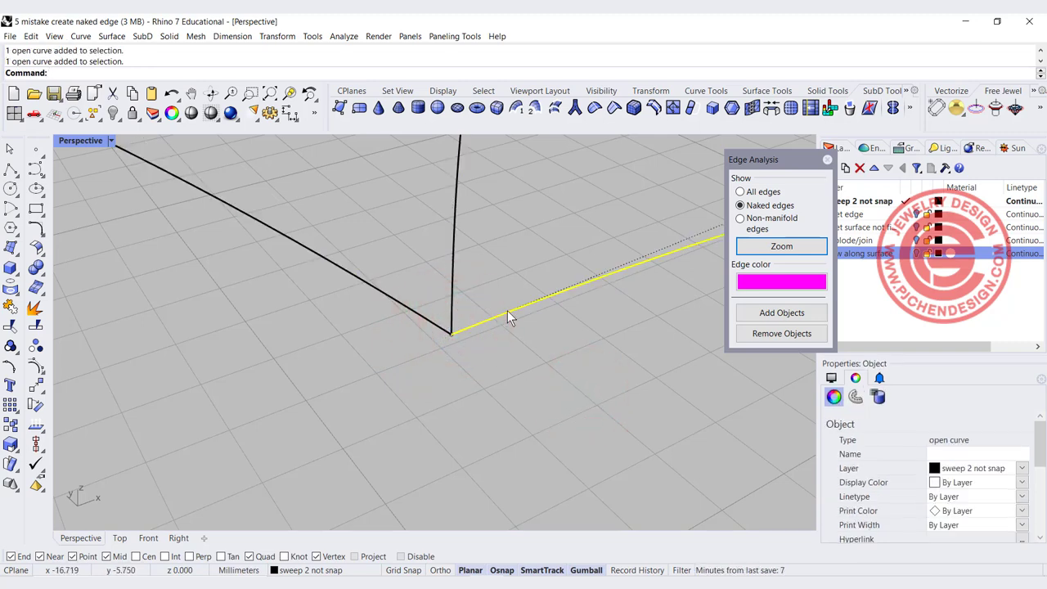
scroll(507, 311, "down", 5)
right_click_drag(507, 310, 359, 337)
left_click(246, 226)
Create a Sweep 2 Rails surface from the outer and middle long curves with the first arch as profile
left_click(111, 36)
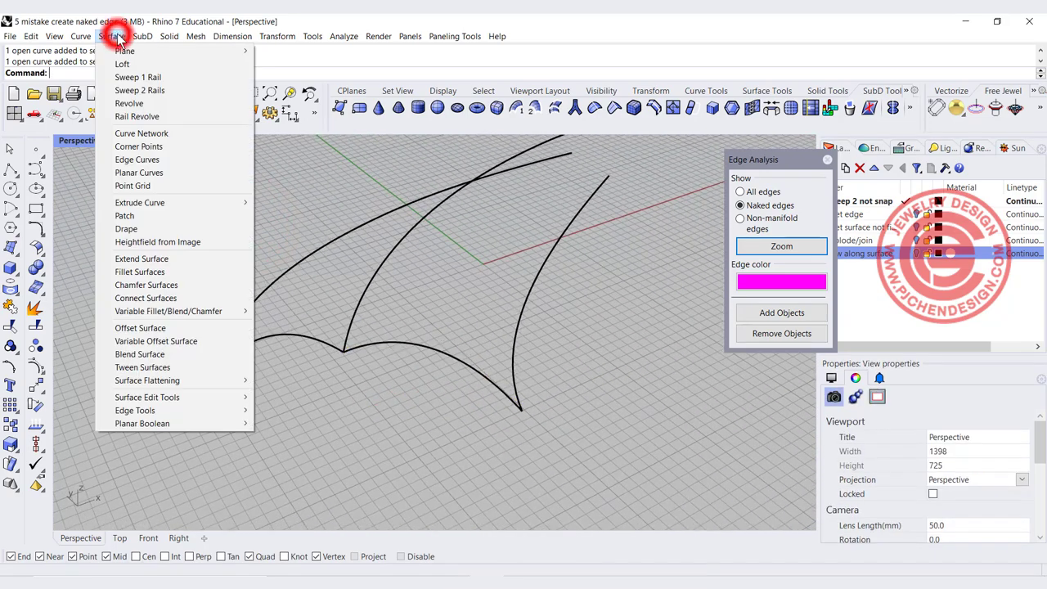
left_click(139, 90)
left_click(254, 295)
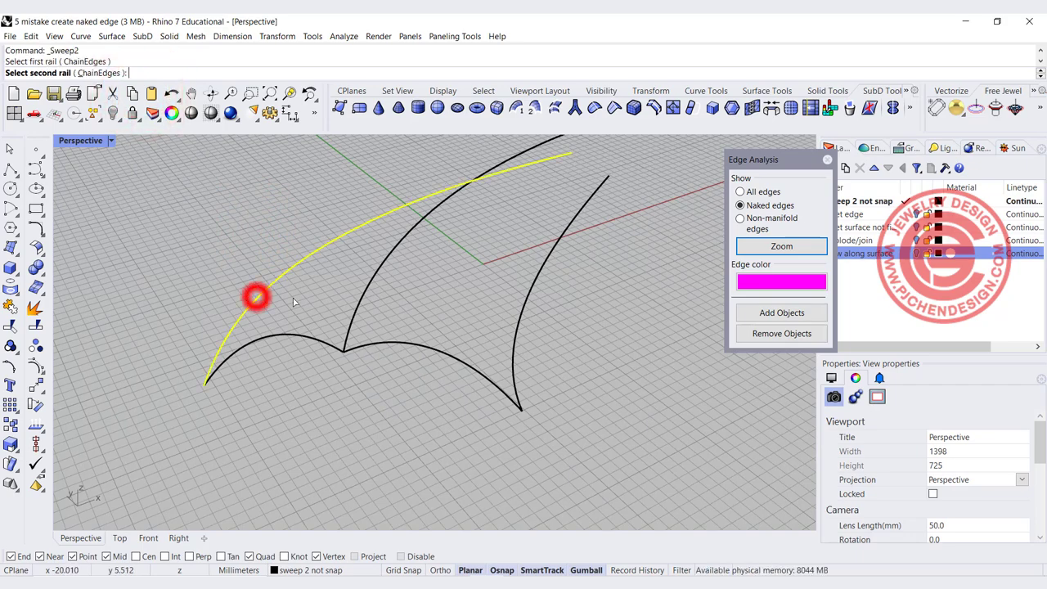
left_click(363, 291)
left_click(324, 342)
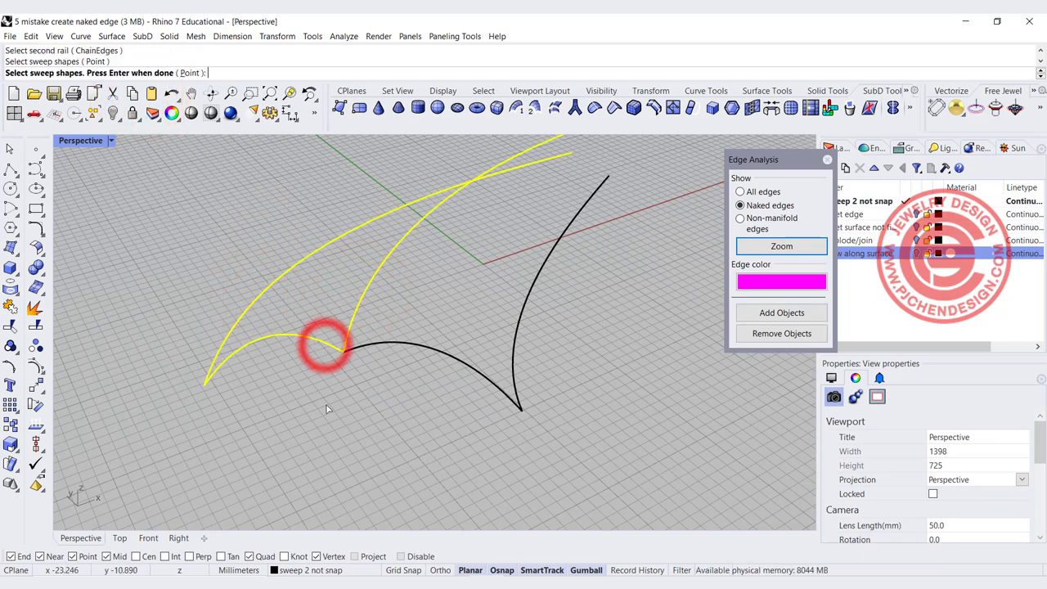
key("Return")
key("Return")
key("Return")
Create the adjoining Sweep 2 Rails surface from the first surface's edge and the remaining long curve, using the corrected second arch as profile
left_click(378, 268)
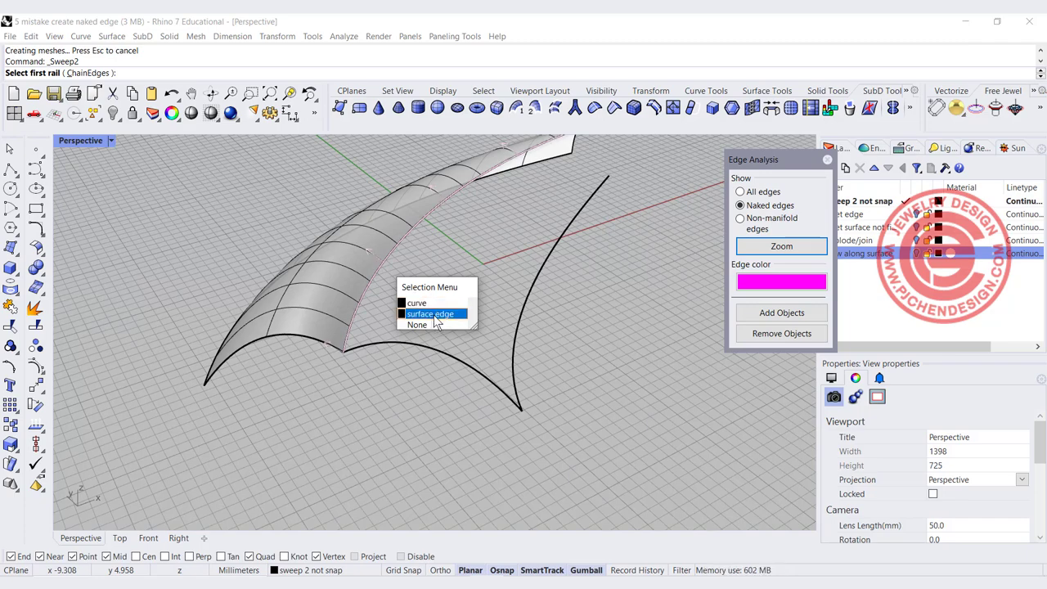
left_click(435, 314)
left_click(516, 332)
left_click(484, 372)
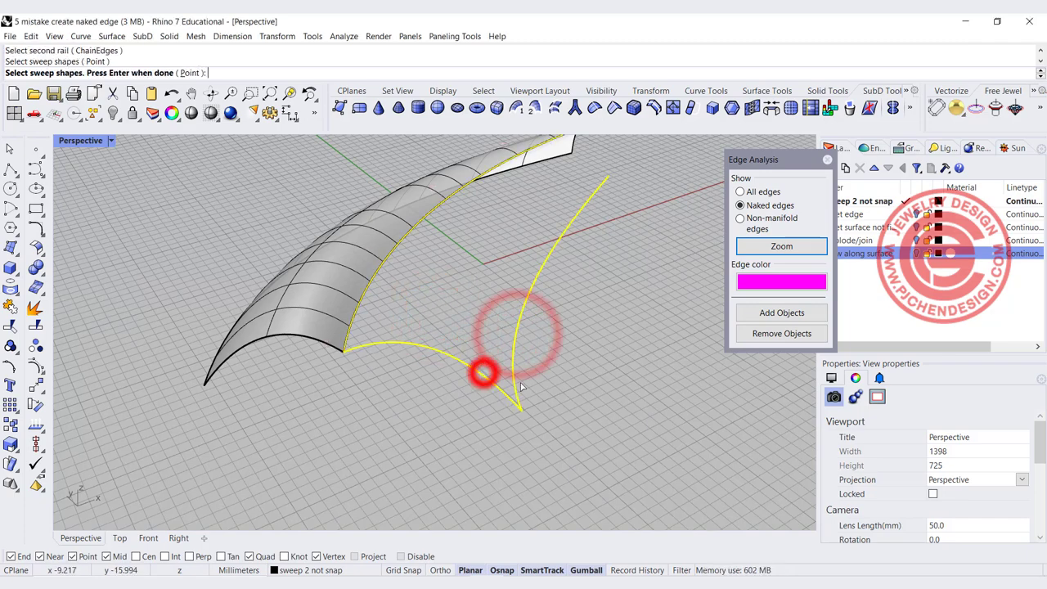
key("Return")
key("Return")
Join the two rebuilt swept surfaces into one polysurface and select it to check the join
left_click(452, 274)
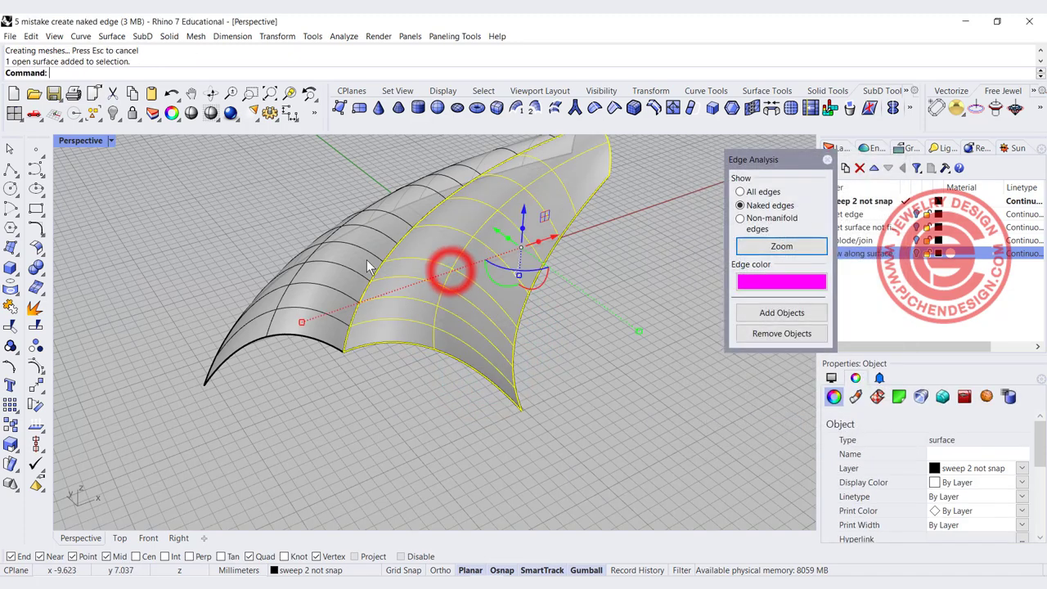
left_click(350, 254, "shift")
left_click(11, 306)
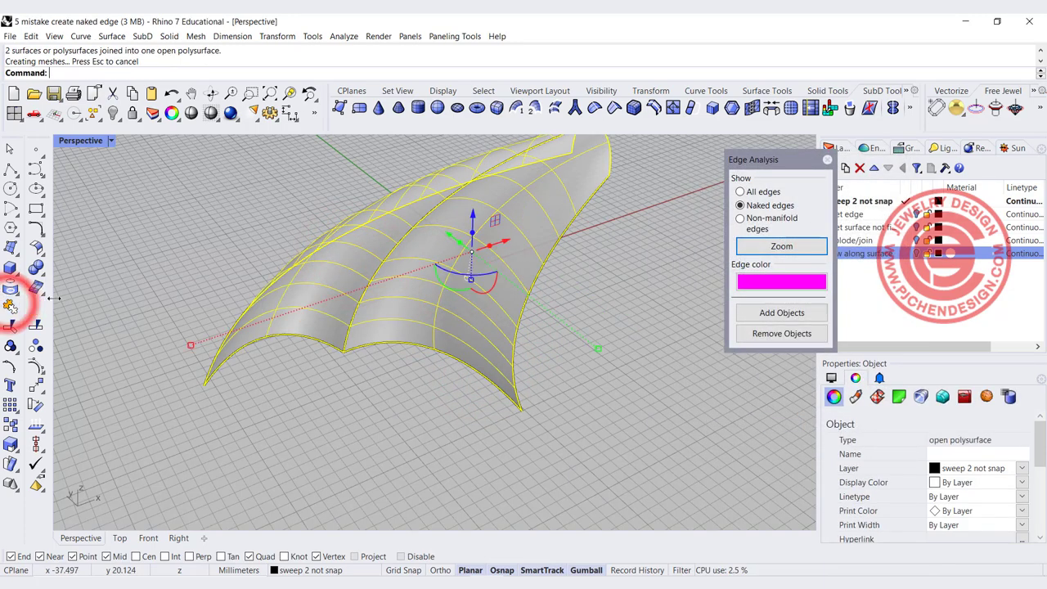
left_click(269, 199)
left_click(335, 272)
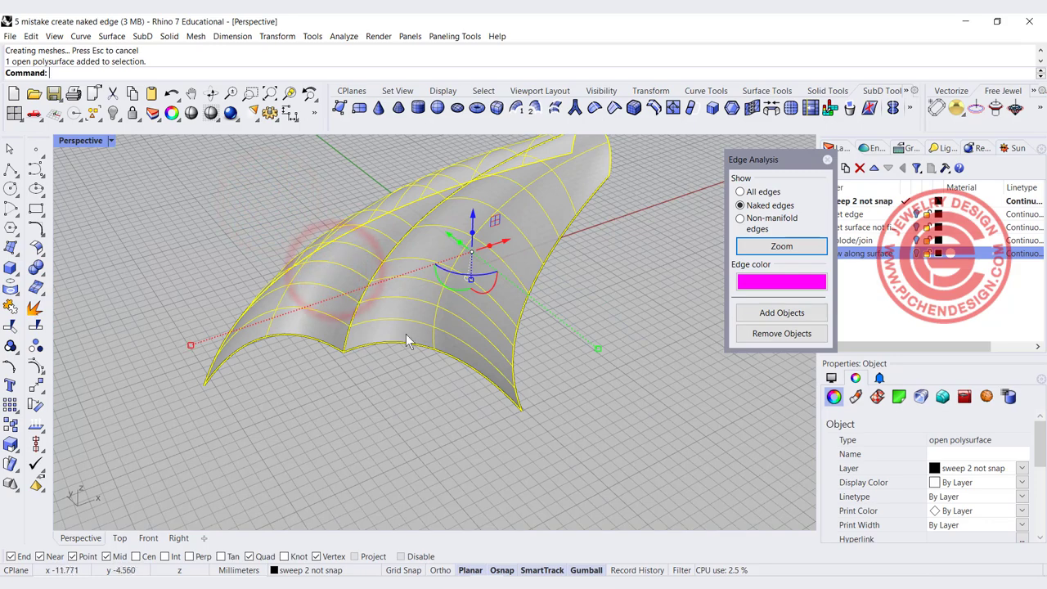
left_click(600, 395)
Add the joined polysurface to Edge Analysis to show its naked edges
right_click_drag(452, 338, 409, 378)
left_click(451, 353)
left_click(773, 313)
left_click(659, 353)
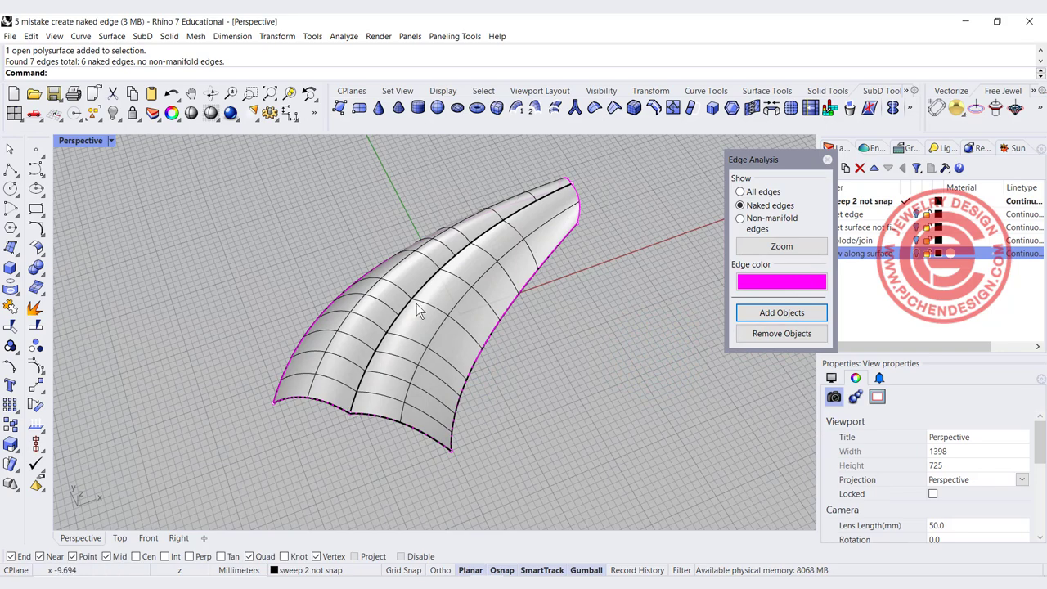
Examine the joined sweep's naked edges from a lower angle and select the polysurface
right_click_drag(494, 526, 481, 285)
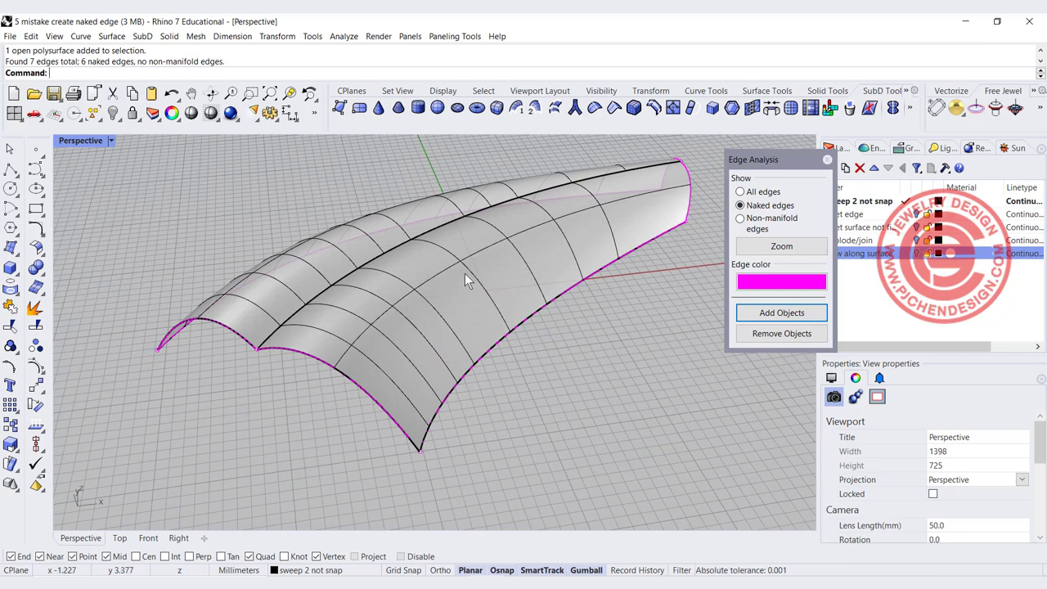
left_click(276, 340)
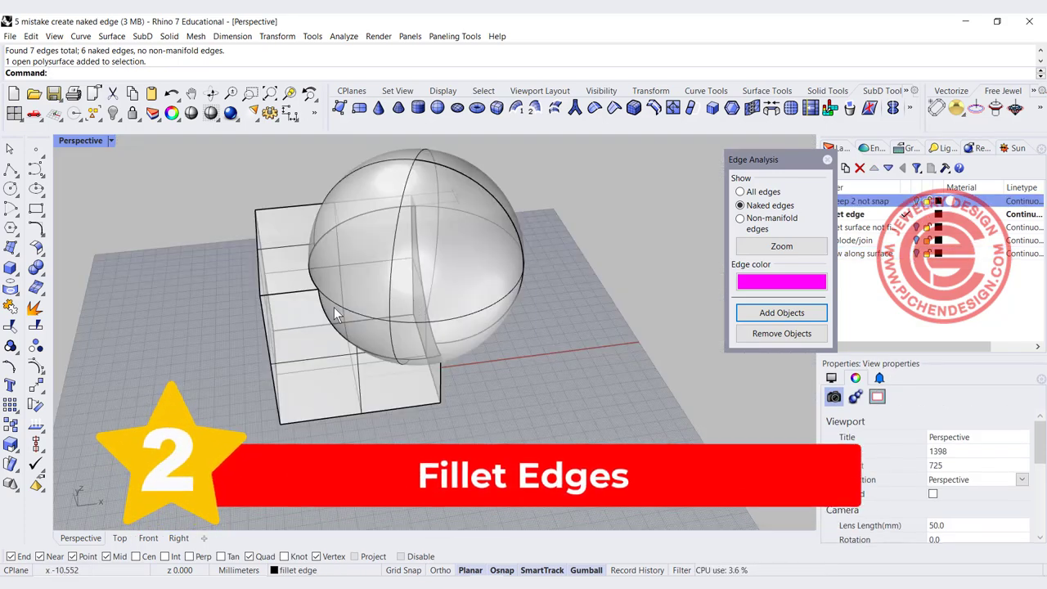
Apply a 10 mm radius edge fillet to the box's top edge that runs closest to the sphere
right_click_drag(381, 309, 542, 344)
scroll(409, 373, "up", 6)
scroll(422, 380, "up", 2)
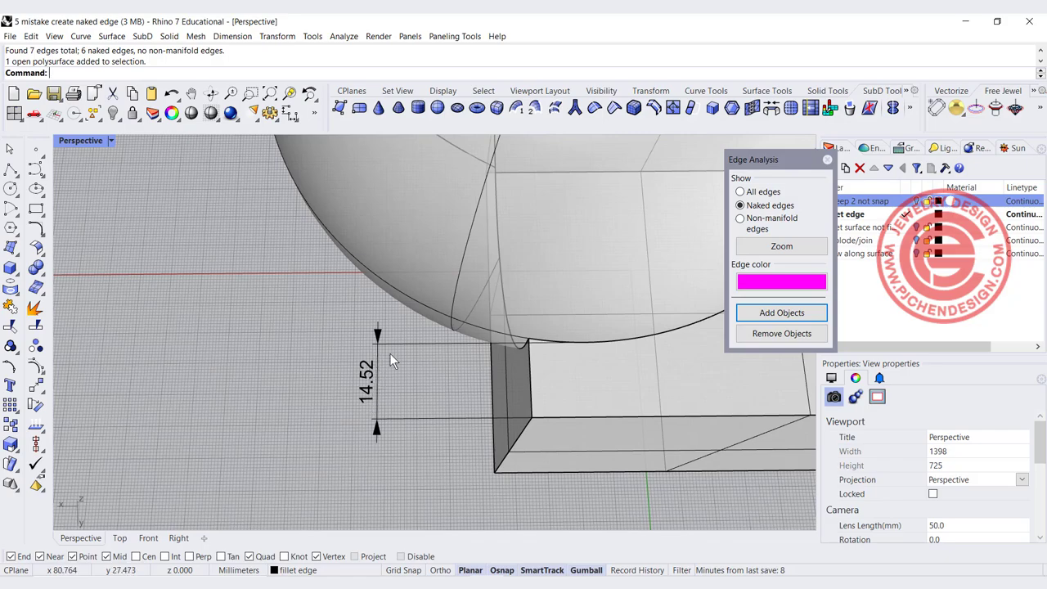
scroll(557, 319, "down", 8)
right_click_drag(603, 374, 344, 301, "shift")
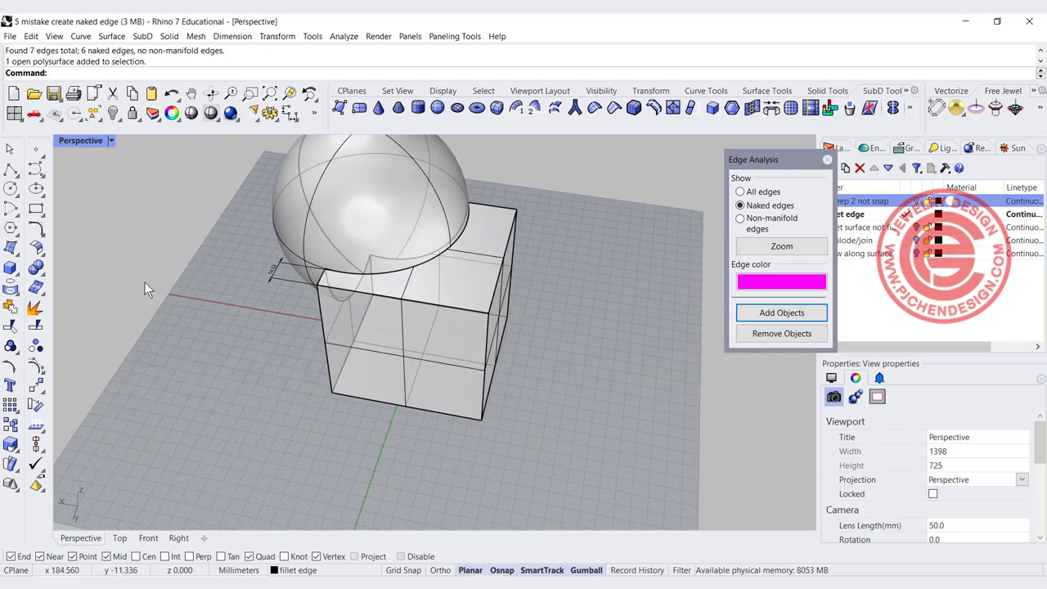
left_click(41, 271)
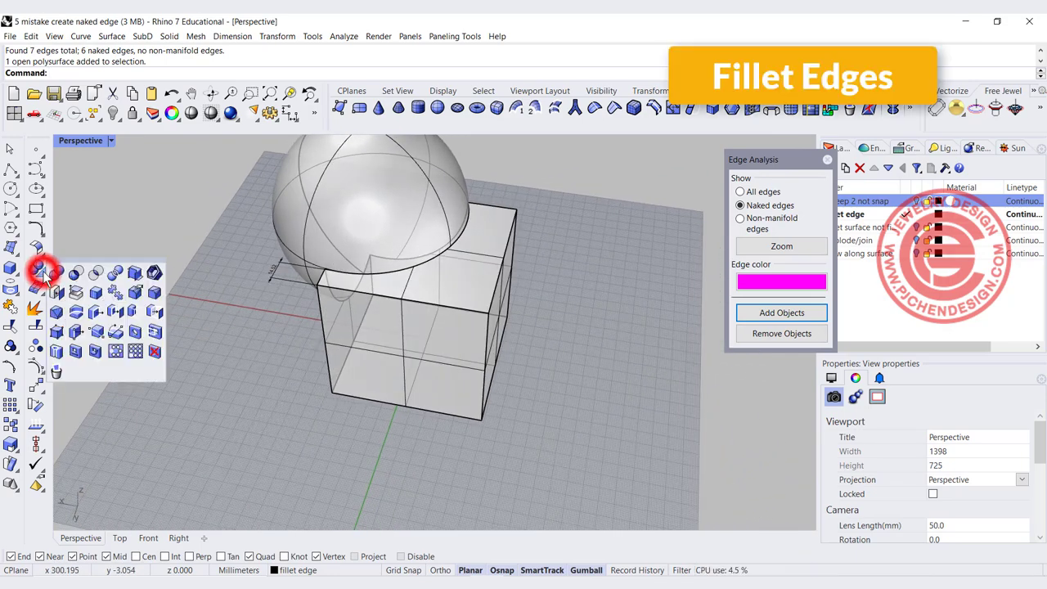
left_click(154, 294)
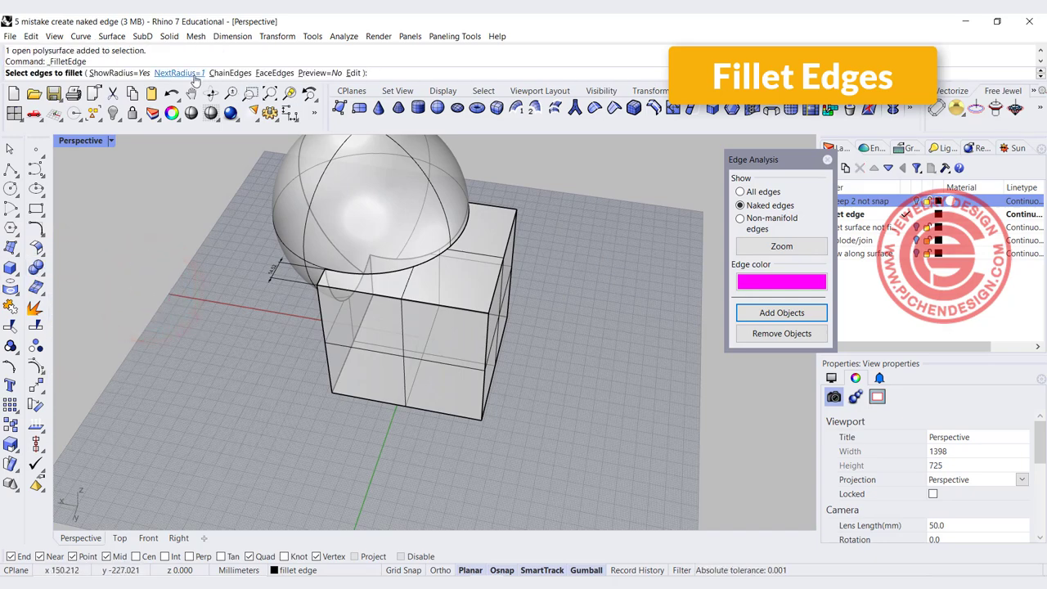
left_click(179, 73)
type("10")
key("Return")
right_click_drag(626, 315, 422, 327)
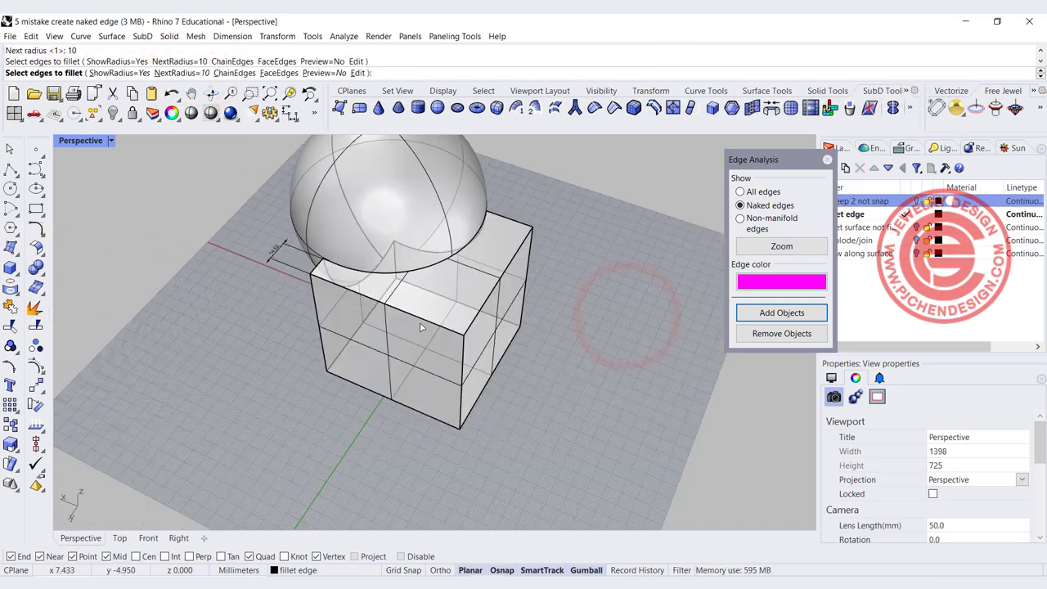
left_click(424, 317)
key("Return")
key("Return")
Select the filleted sphere-and-box solid and check its object type
right_click_drag(574, 360, 612, 344)
scroll(336, 294, "up", 7)
left_click(435, 313)
left_click(913, 437)
scroll(570, 350, "down", 6)
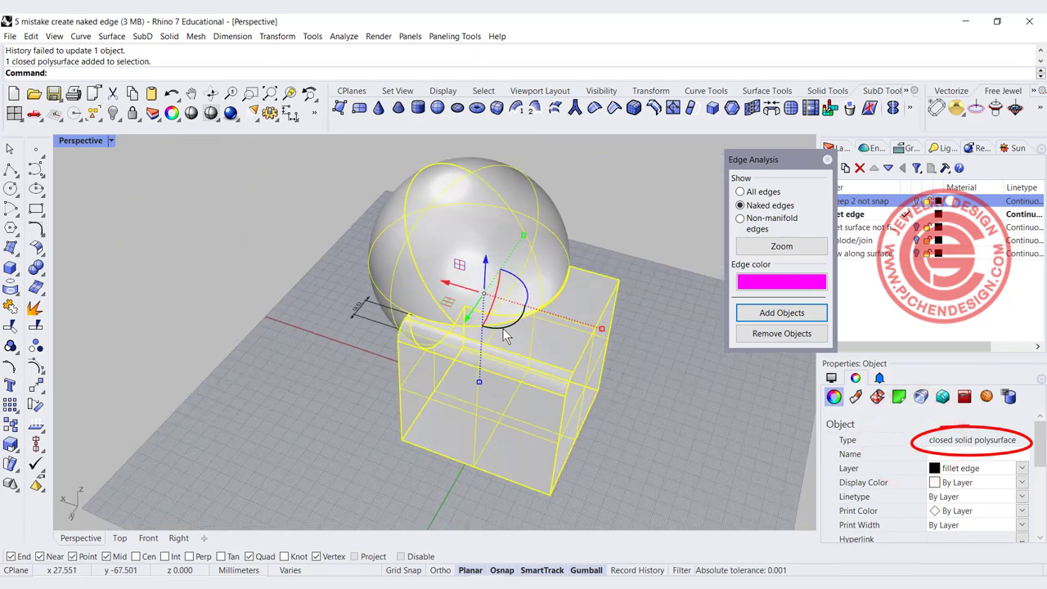
Undo the 10 mm fillet and fillet the same top edge of the box with a 15 mm radius
key("ctrl+z")
left_click(288, 313)
scroll(457, 382, "up", 5)
scroll(500, 351, "up", 1)
right_click_drag(517, 342, 511, 337)
right_click(512, 337)
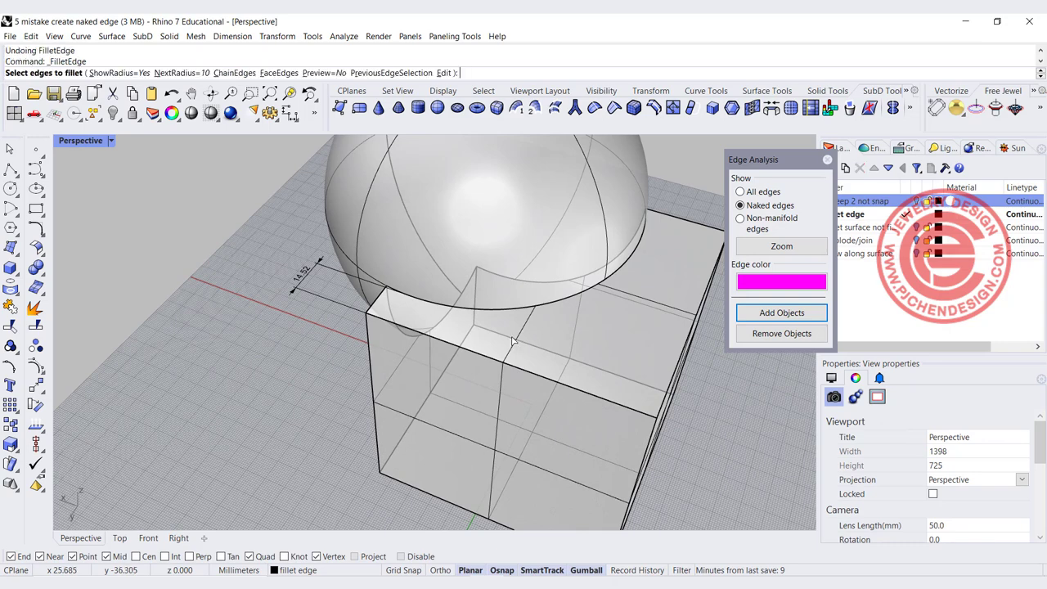
left_click(175, 73)
type("15")
key("Return")
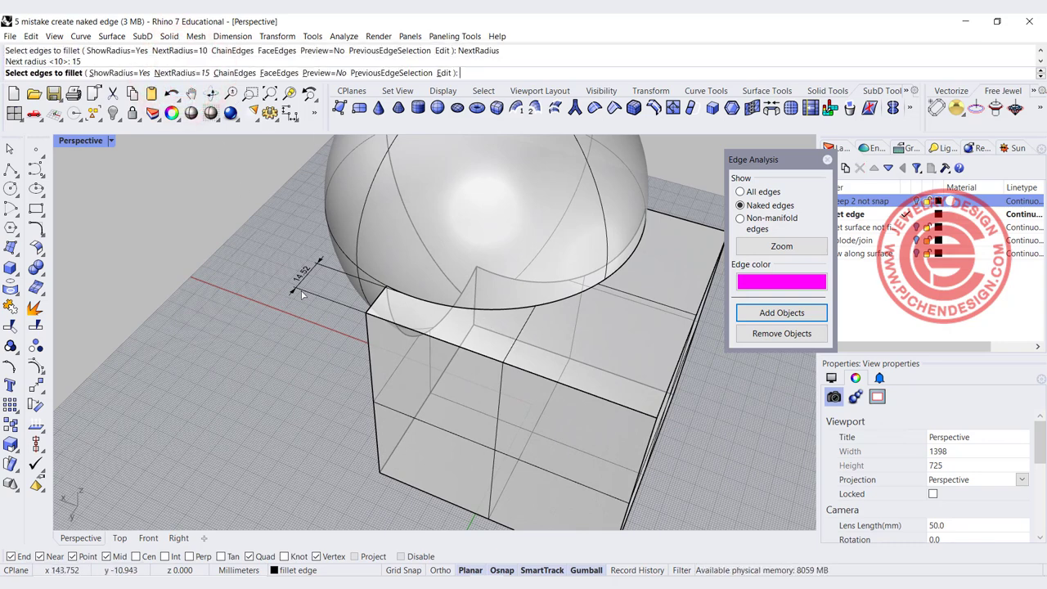
left_click(473, 358)
key("Return")
key("Return")
Inspect up close where the 15 mm fillet meets the lower curve of the sphere
right_click_drag(412, 347, 525, 332)
scroll(479, 265, "up", 10)
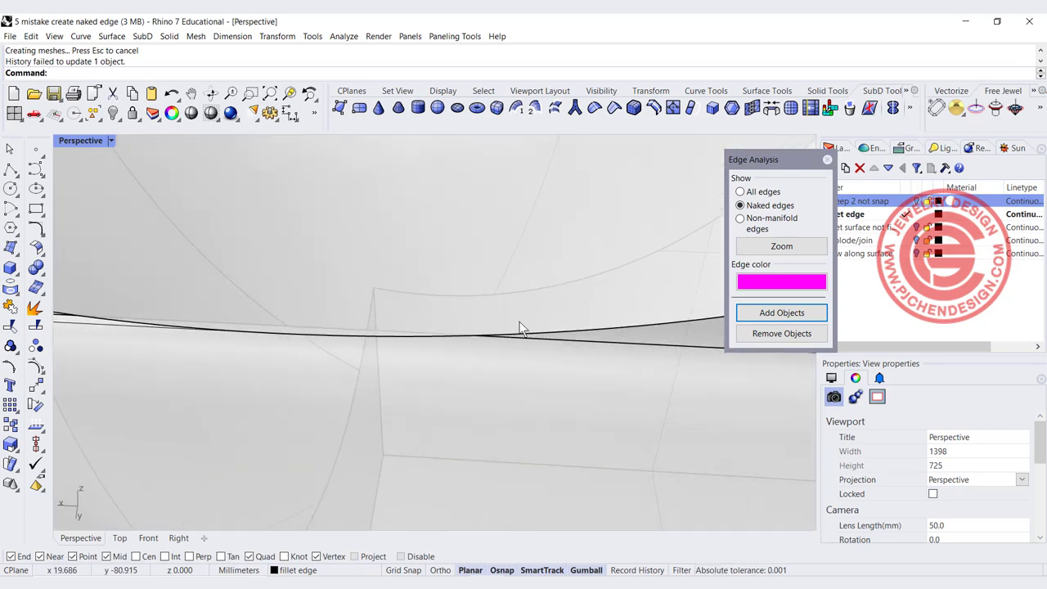
scroll(515, 295, "down", 3)
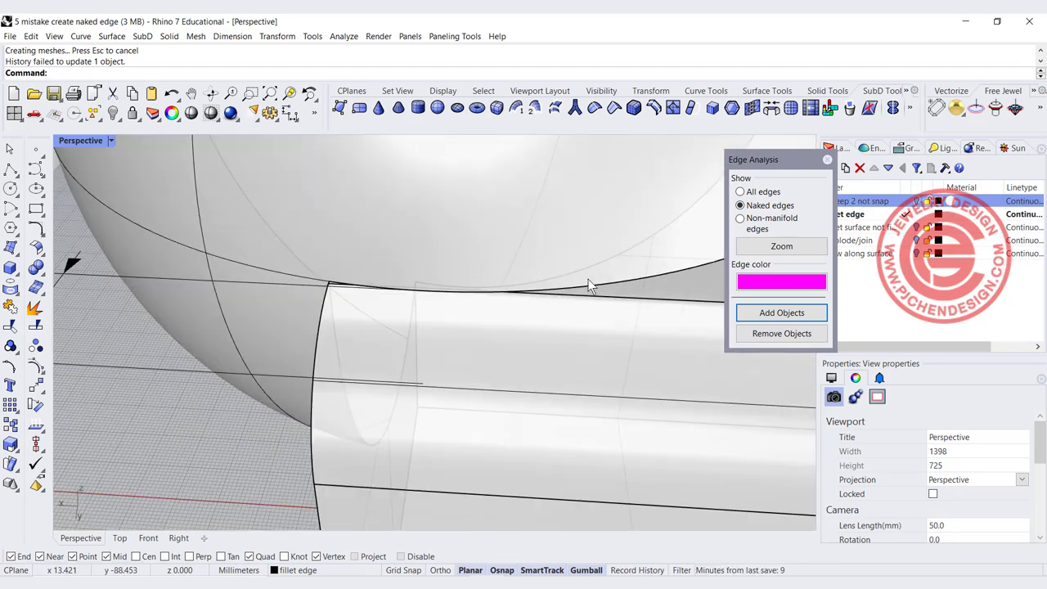
scroll(436, 307, "up", 2)
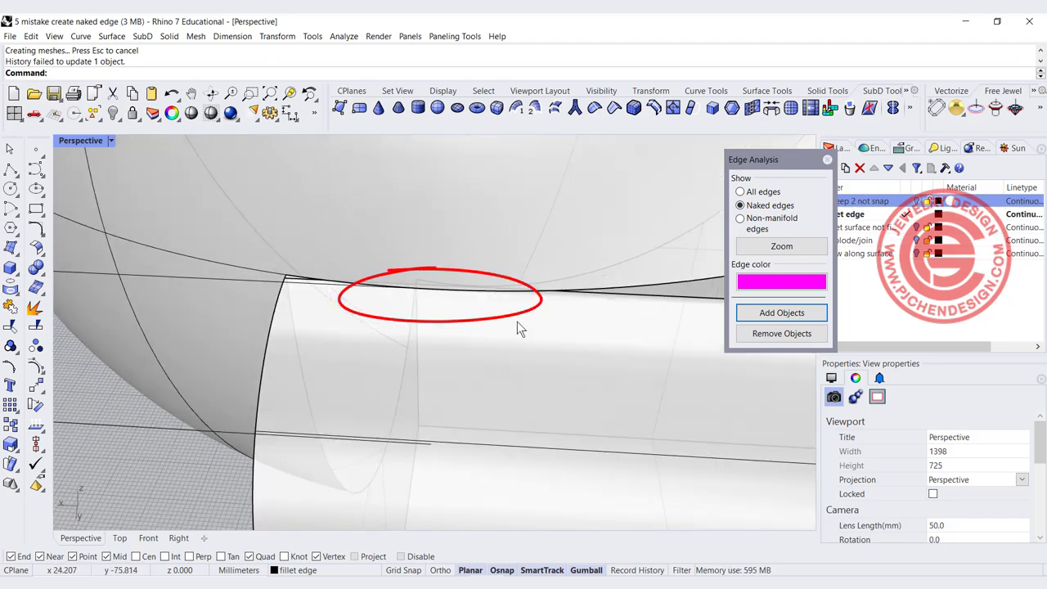
scroll(515, 328, "down", 2)
scroll(554, 275, "down", 3)
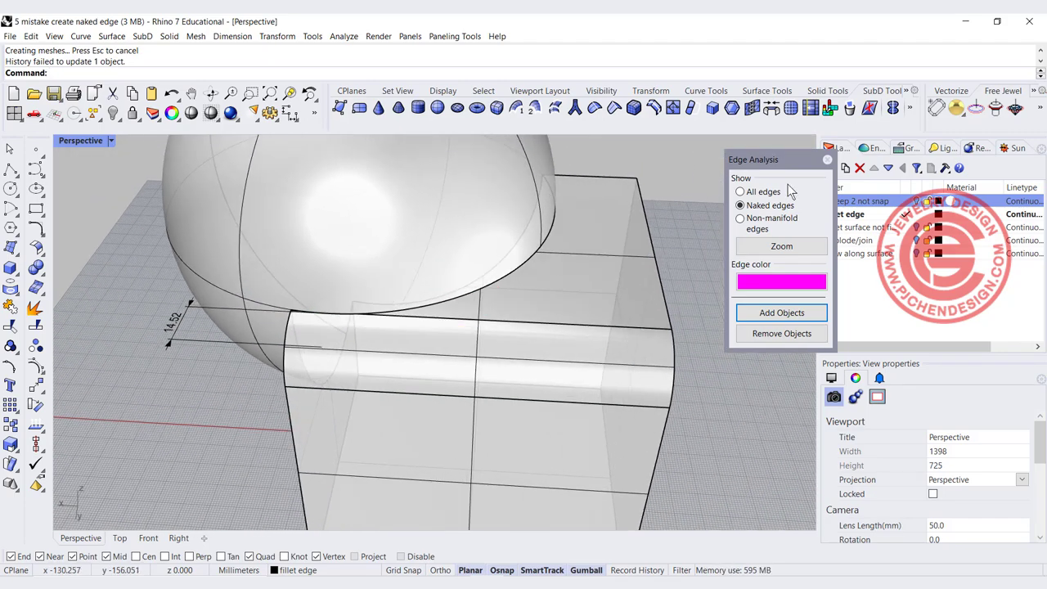
Add the filleted solid to Edge Analysis and examine the naked edges where the fillet meets the sphere
left_click(781, 313)
left_click(538, 275)
right_click(539, 277)
scroll(312, 326, "up", 4)
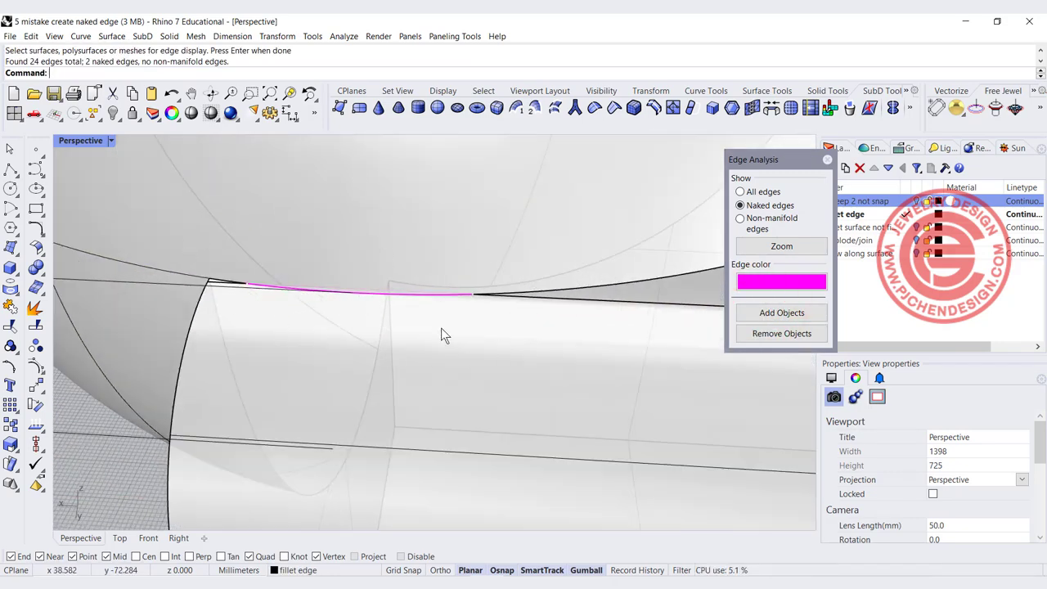
scroll(441, 335, "down", 3)
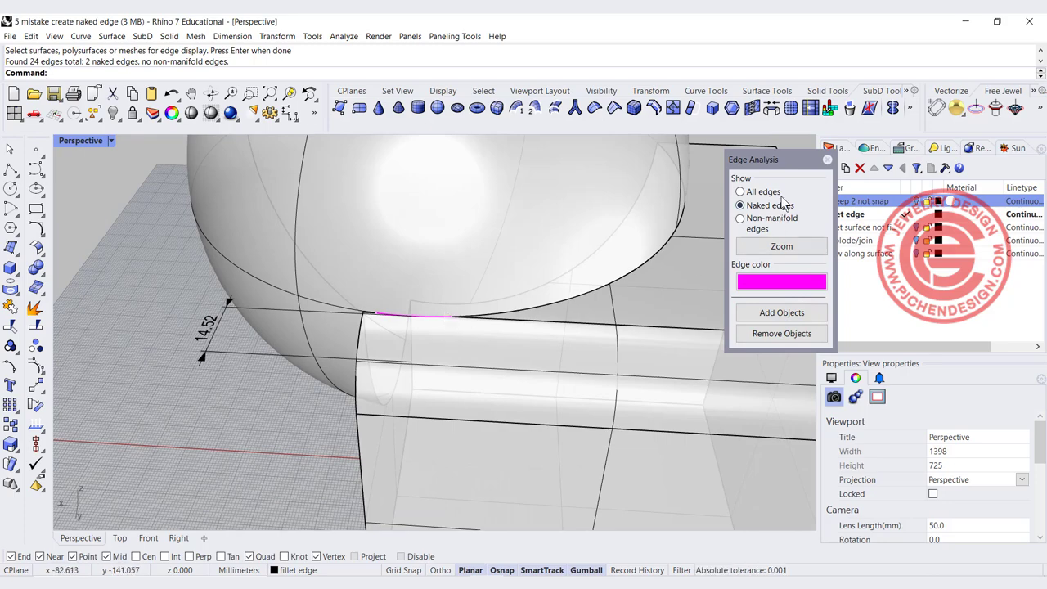
Close Edge Analysis and undo the 15 mm edge fillet
left_click(827, 160)
scroll(316, 278, "down", 4)
right_click_drag(317, 277, 320, 331)
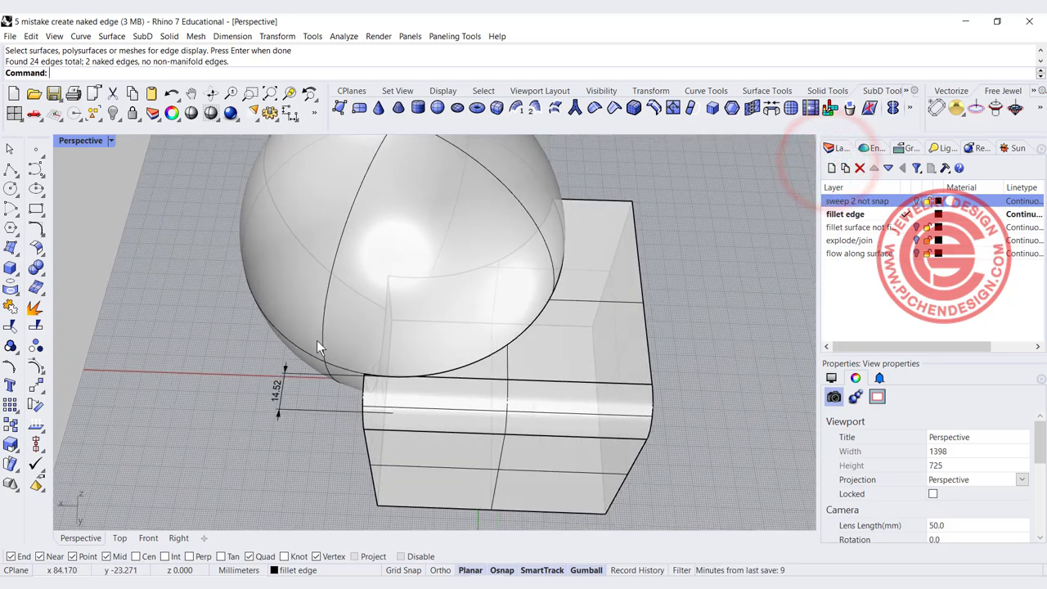
scroll(320, 330, "up", 2)
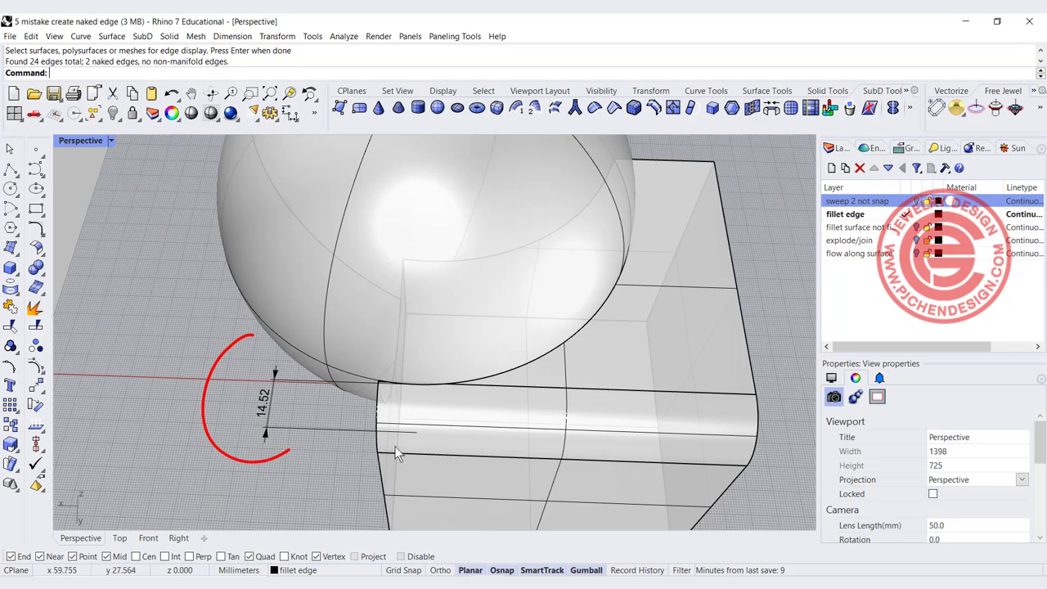
key("ctrl+z")
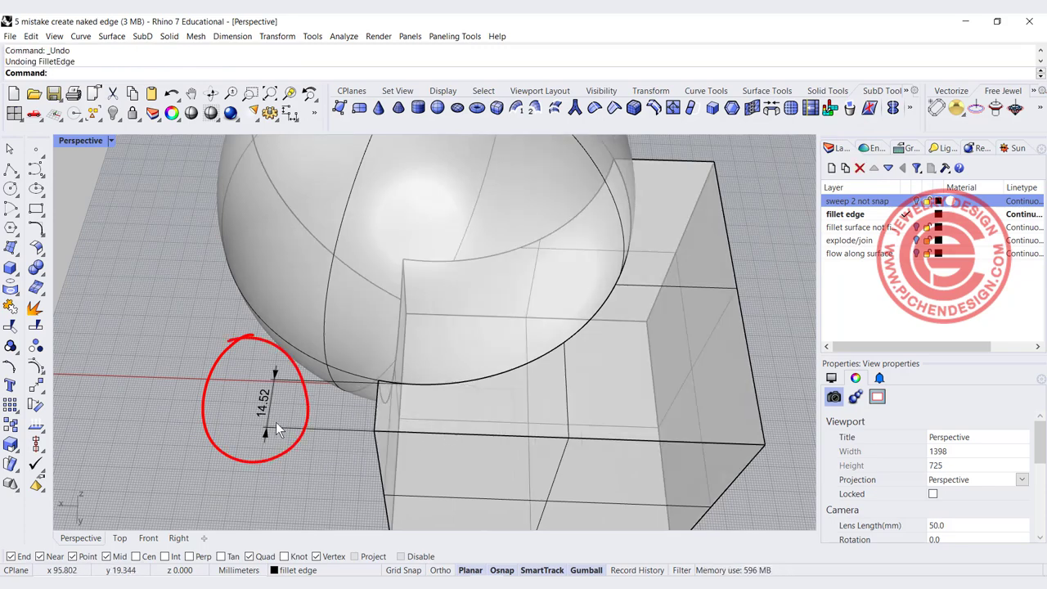
Replace the linear dimension beside the box with a new one from the intersection curve's quad point to the box's top edge
left_click(276, 425)
key("Delete")
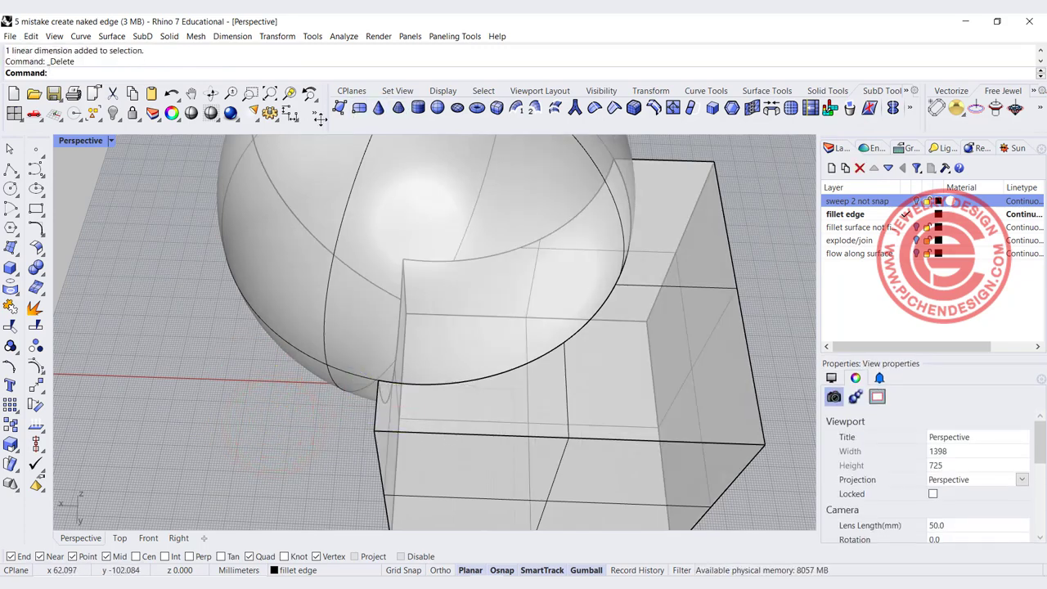
left_click(291, 114)
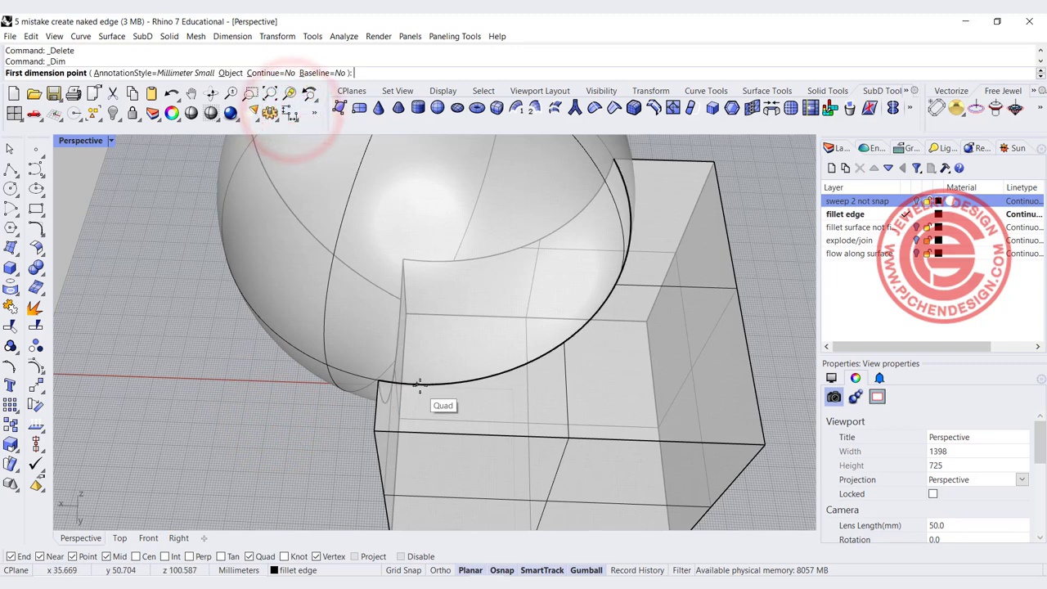
left_click(419, 385)
left_click(414, 429)
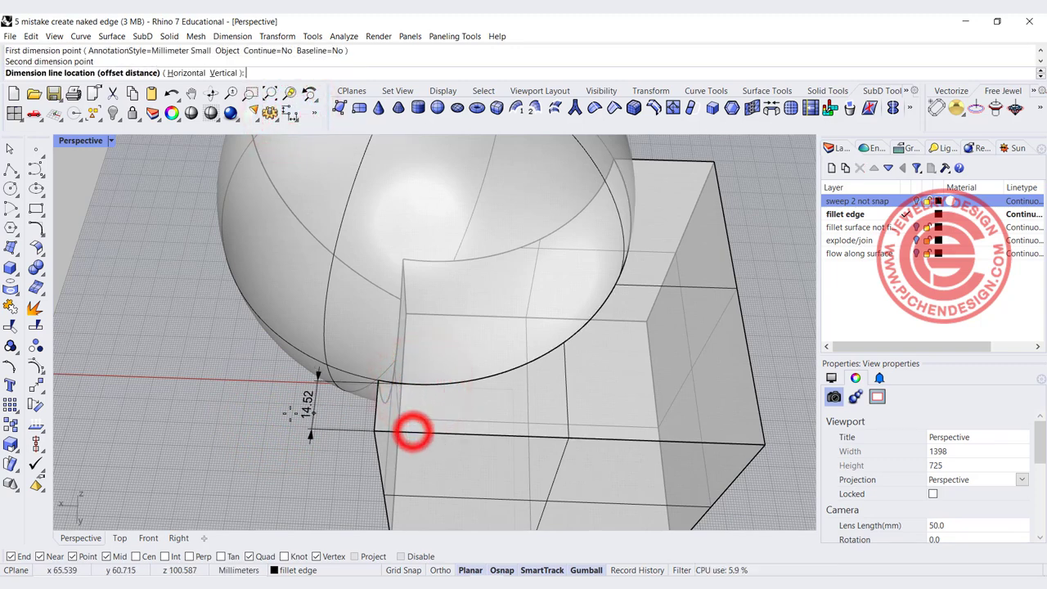
left_click(279, 416)
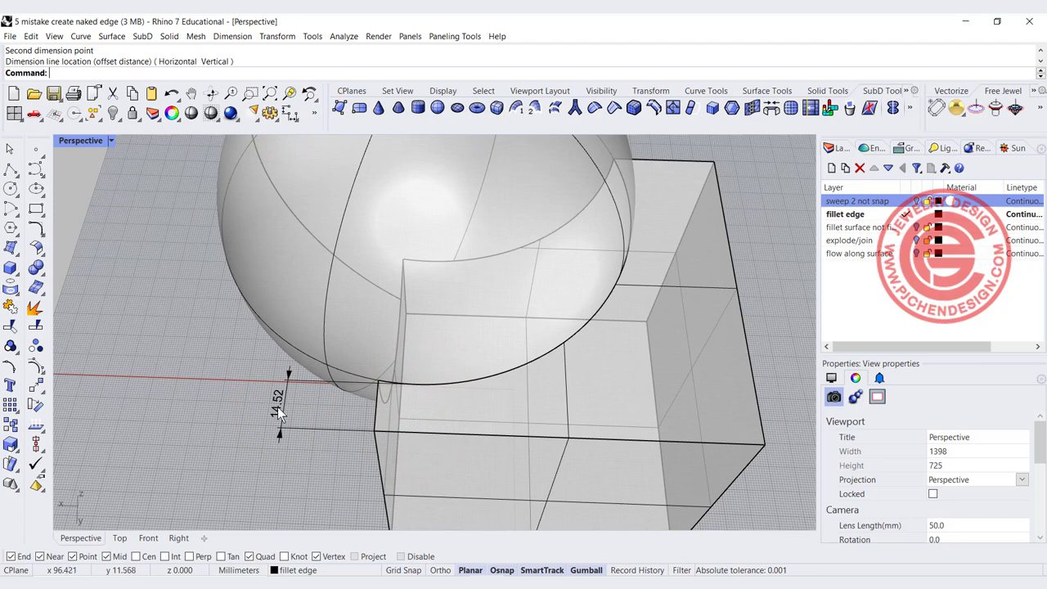
Fillet the box's top edge nearest the sphere with a 14.51 mm radius
scroll(458, 396, "down", 5)
right_click_drag(458, 397, 413, 346, "shift")
scroll(360, 373, "up", 3)
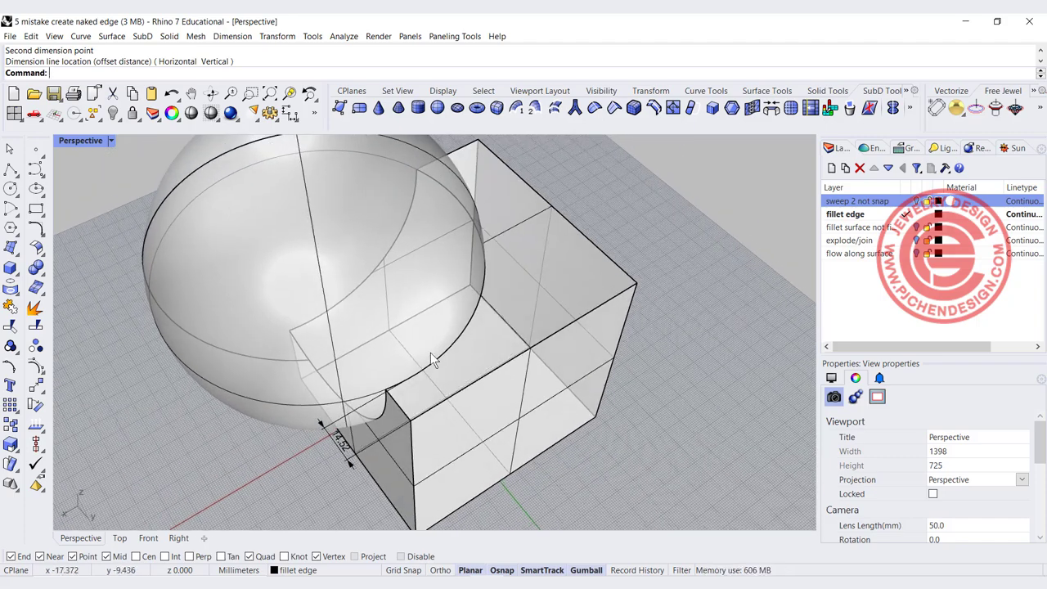
right_click_drag(409, 389, 373, 372)
left_click(37, 267)
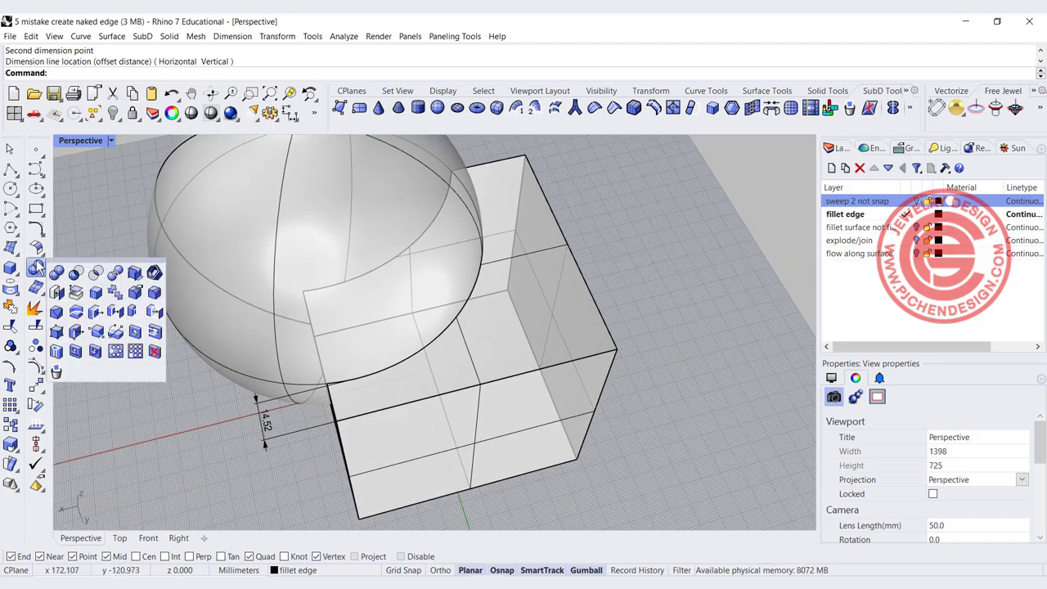
left_click(156, 293)
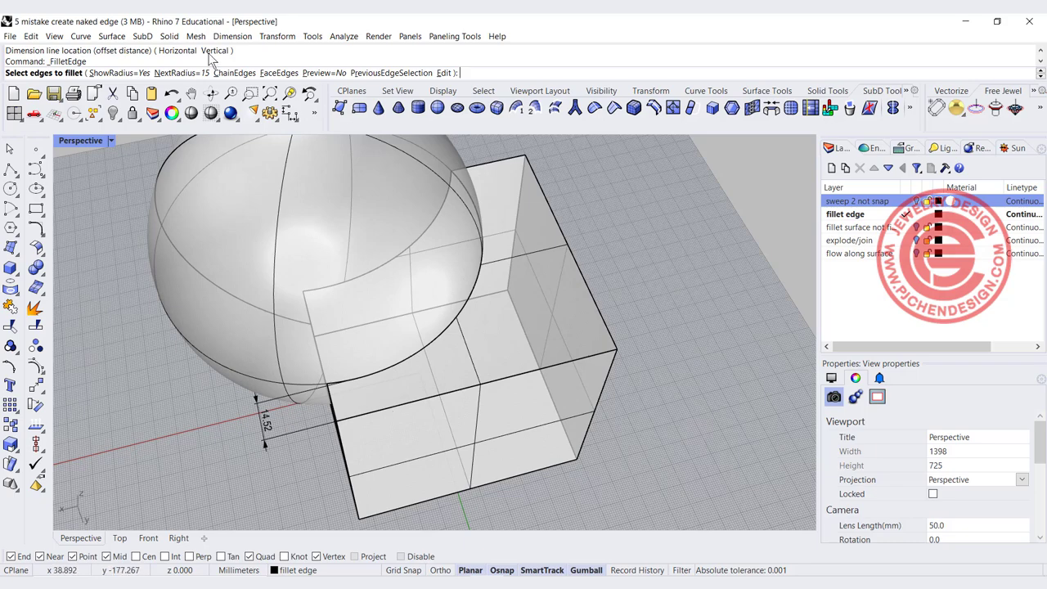
left_click(181, 72)
type("14.")
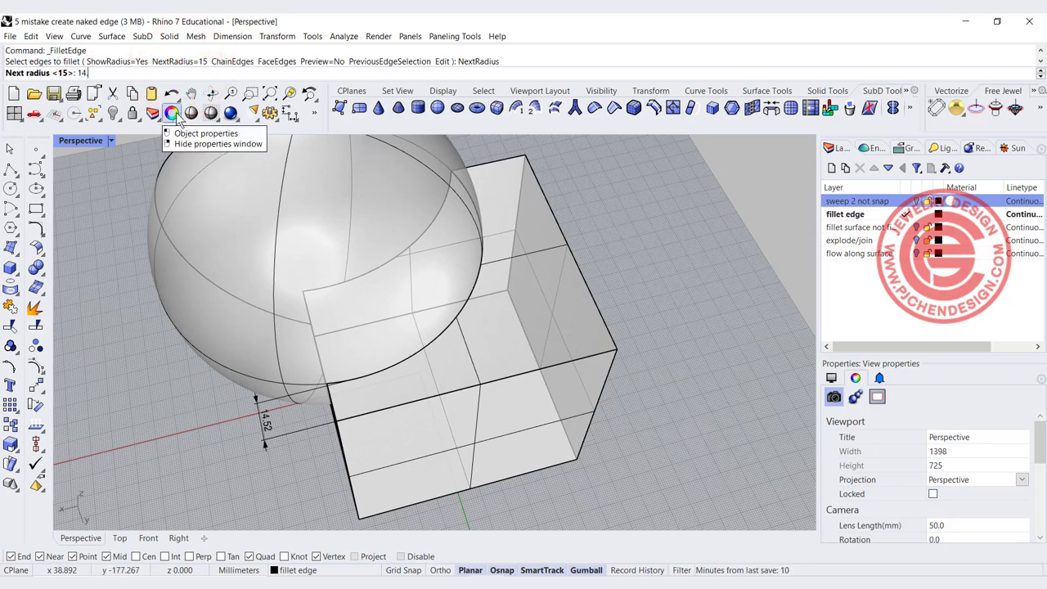
type("51")
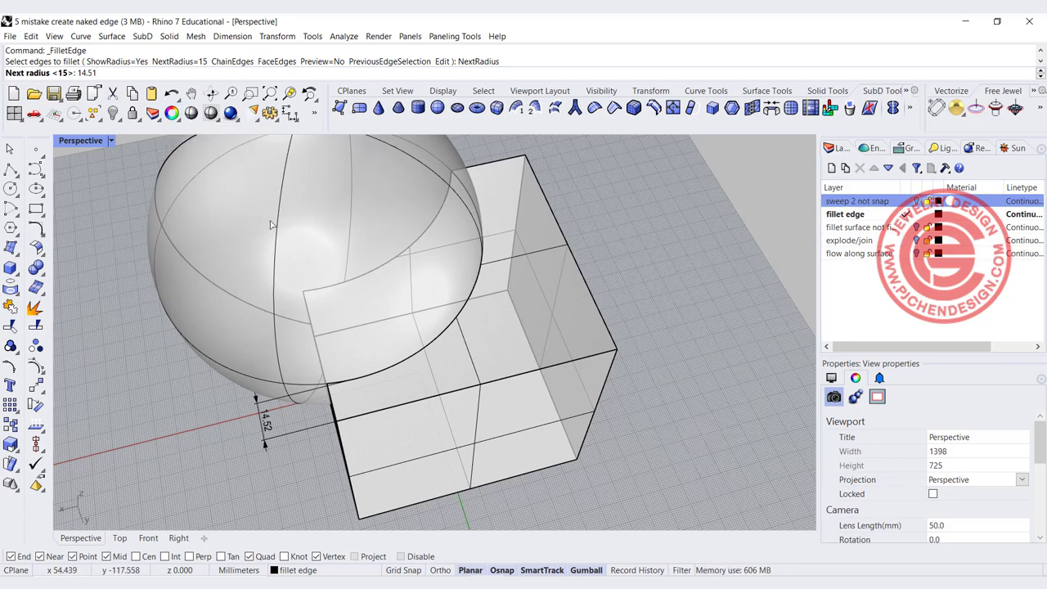
key("Return")
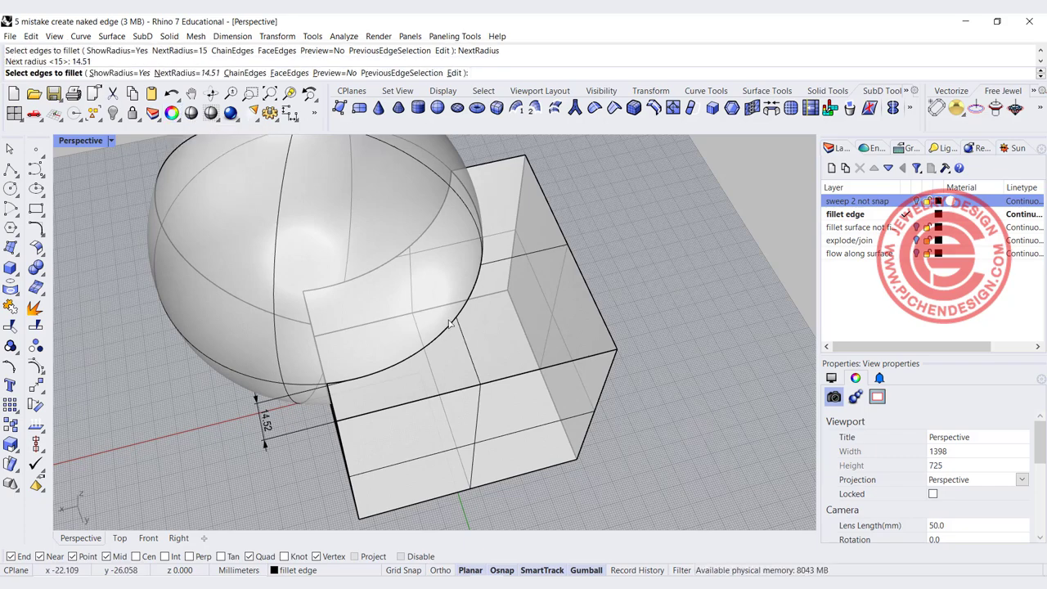
left_click(425, 392)
right_click(427, 386)
right_click(430, 386)
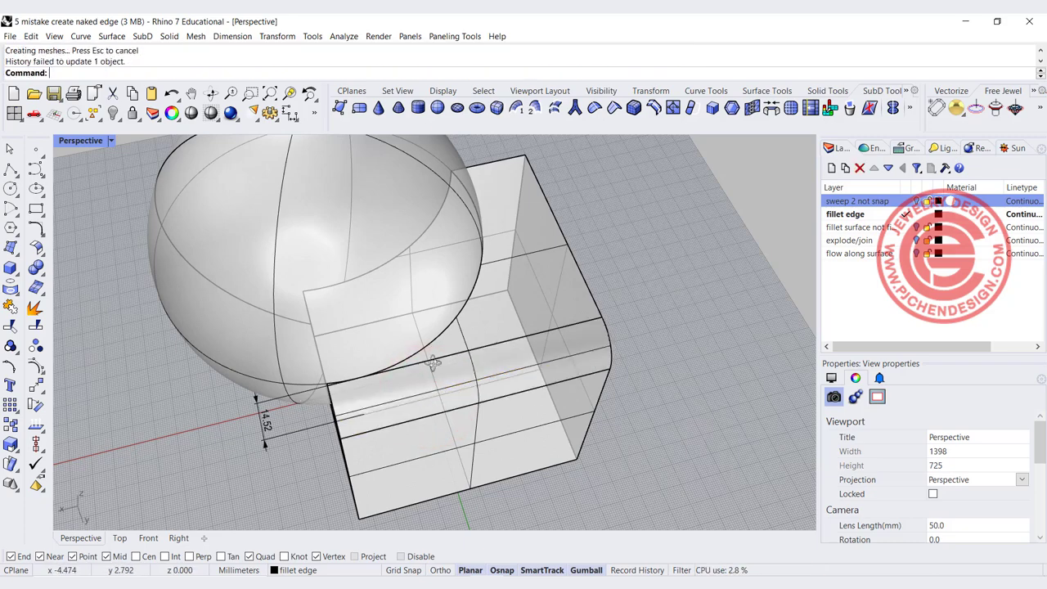
Select the filleted solid and run Edge Analysis on it to check for naked edges
right_click_drag(432, 387, 428, 335)
left_click(444, 327)
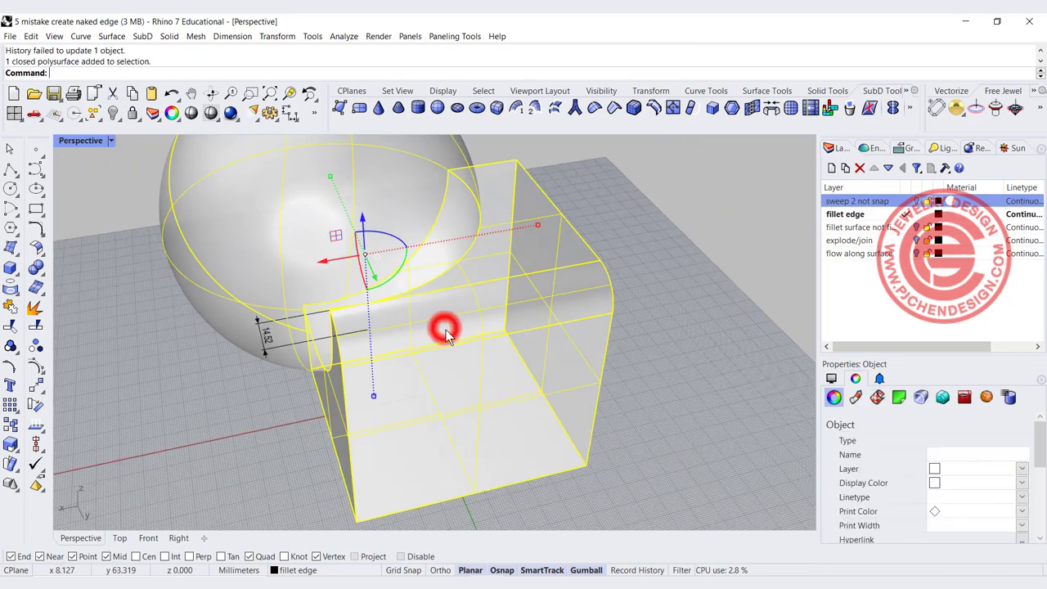
left_click(344, 36)
mouse_move(384, 210)
left_click(473, 207)
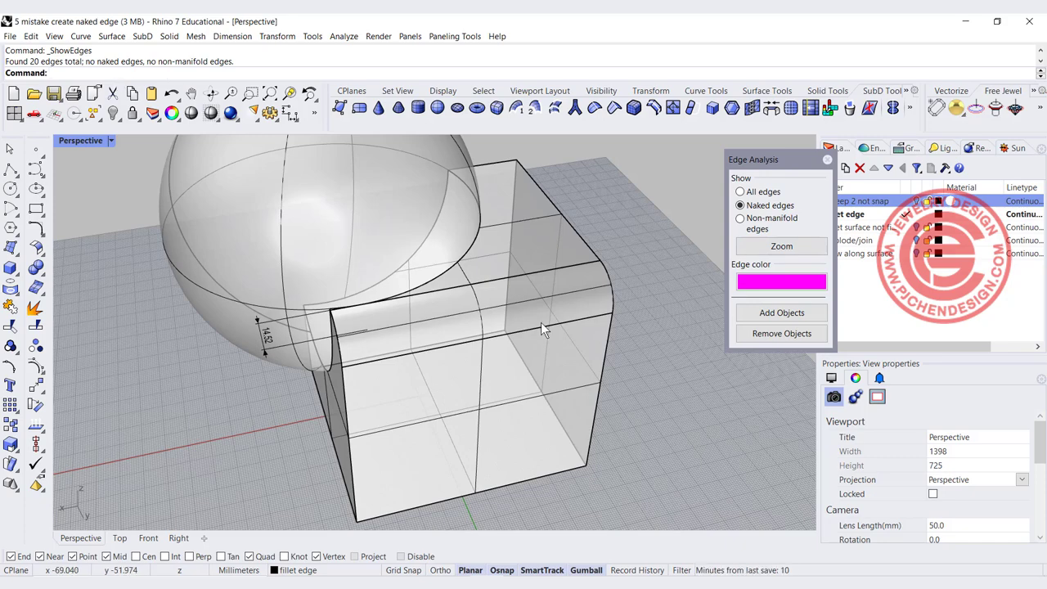
Inspect the corner where the 14.51 mm fillet meets the sphere, beside the dimension
right_click_drag(353, 296, 439, 330)
scroll(478, 357, "up", 8)
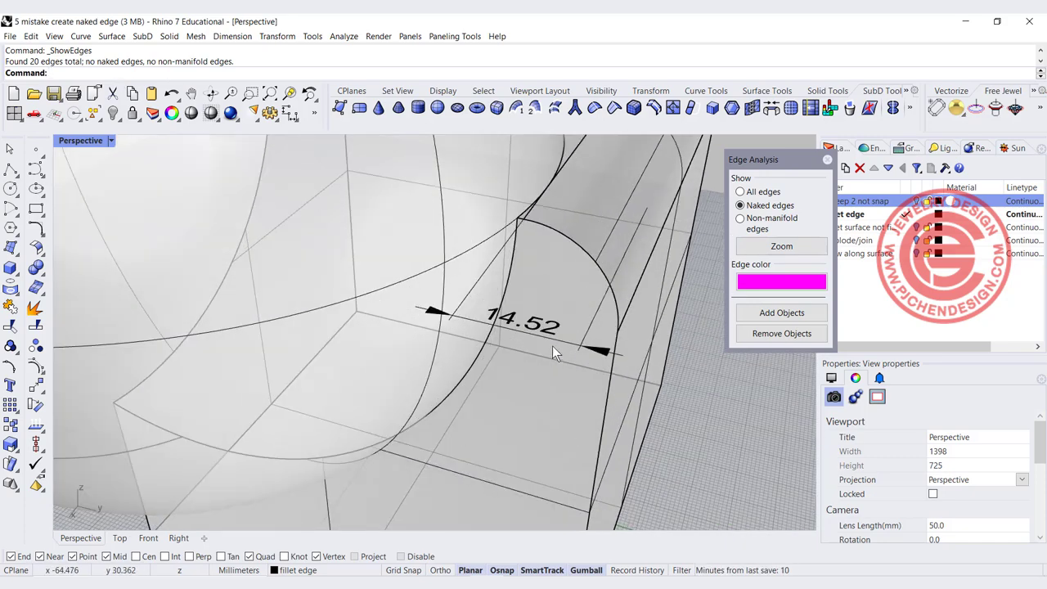
right_click_drag(553, 348, 547, 348)
scroll(547, 350, "up", 1)
right_click_drag(481, 364, 447, 401)
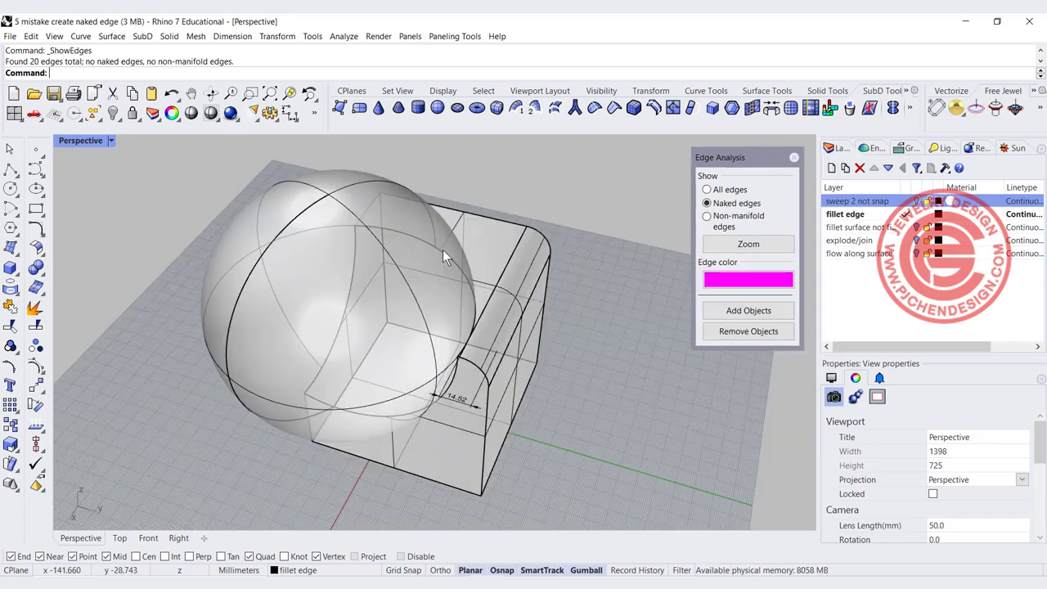
Make the "fillet surface not fillet edge" layer current and hide the "fillet edge" layer
left_click(906, 227)
left_click(915, 214)
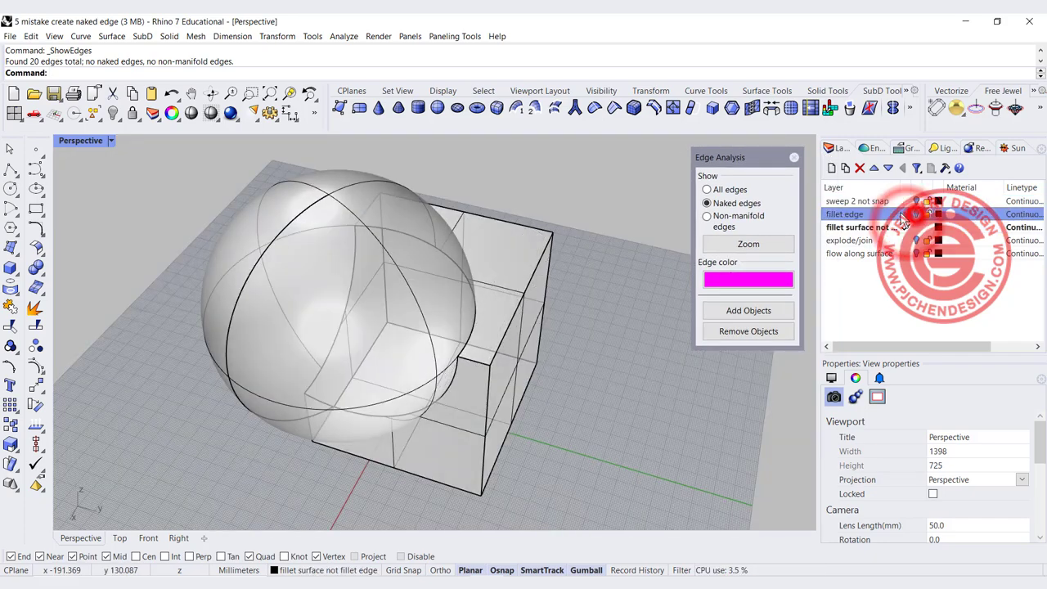
right_click_drag(579, 315, 542, 287)
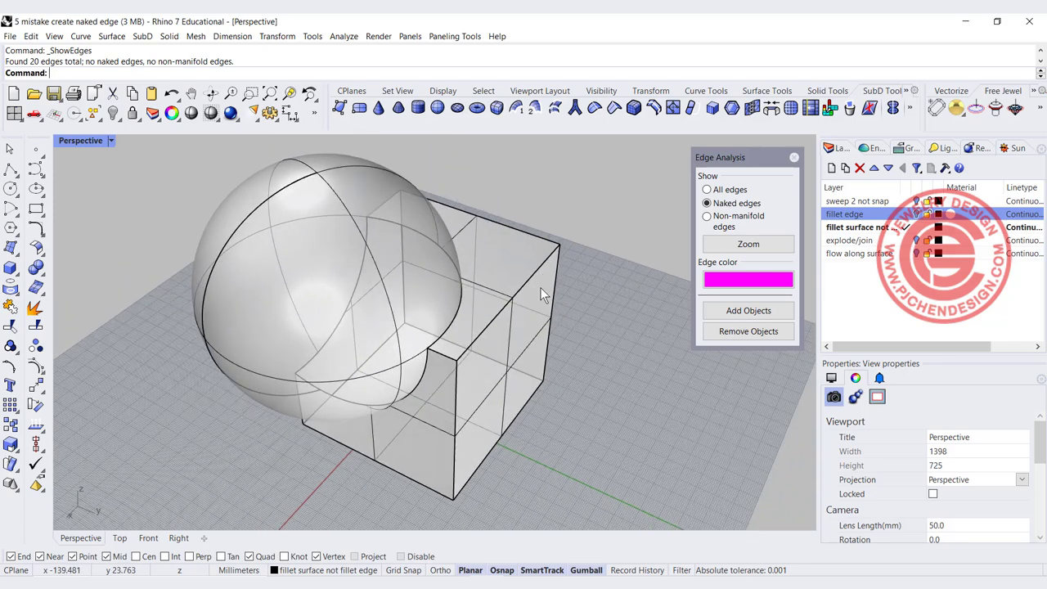
scroll(532, 287, "up", 4)
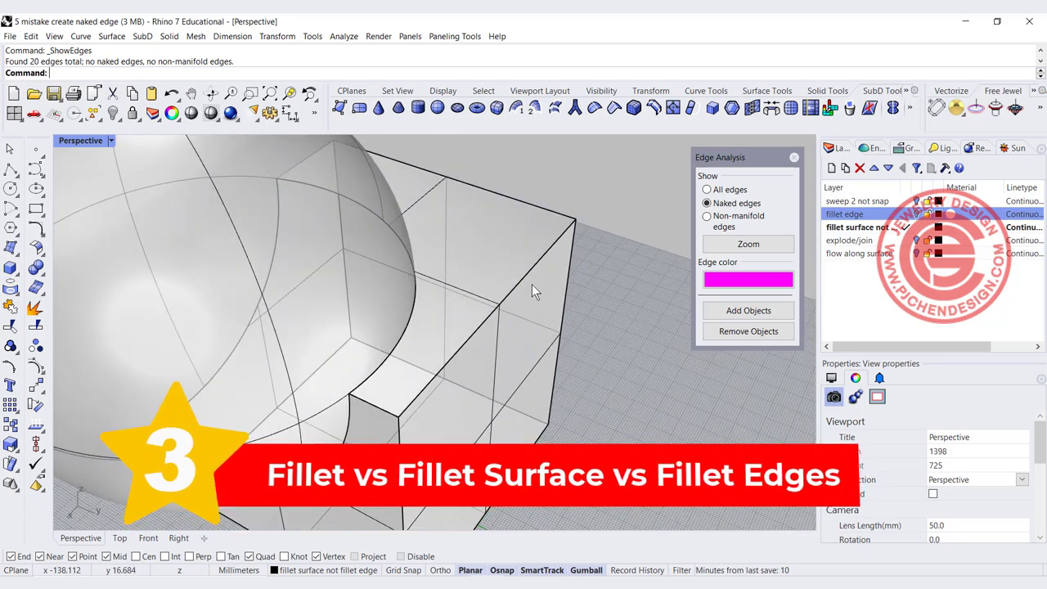
right_click_drag(531, 277, 543, 267)
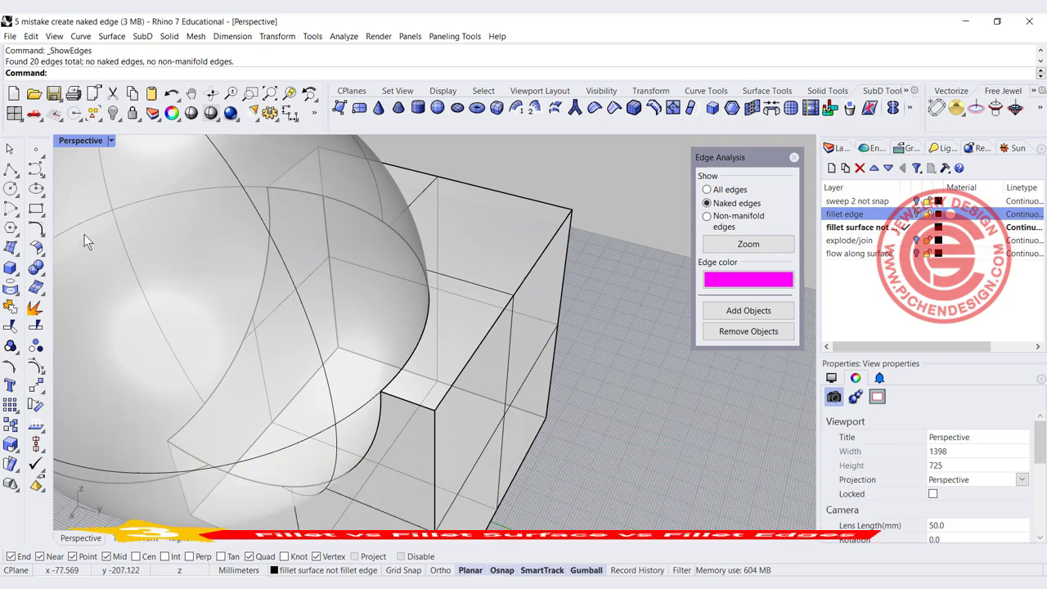
left_click(44, 277)
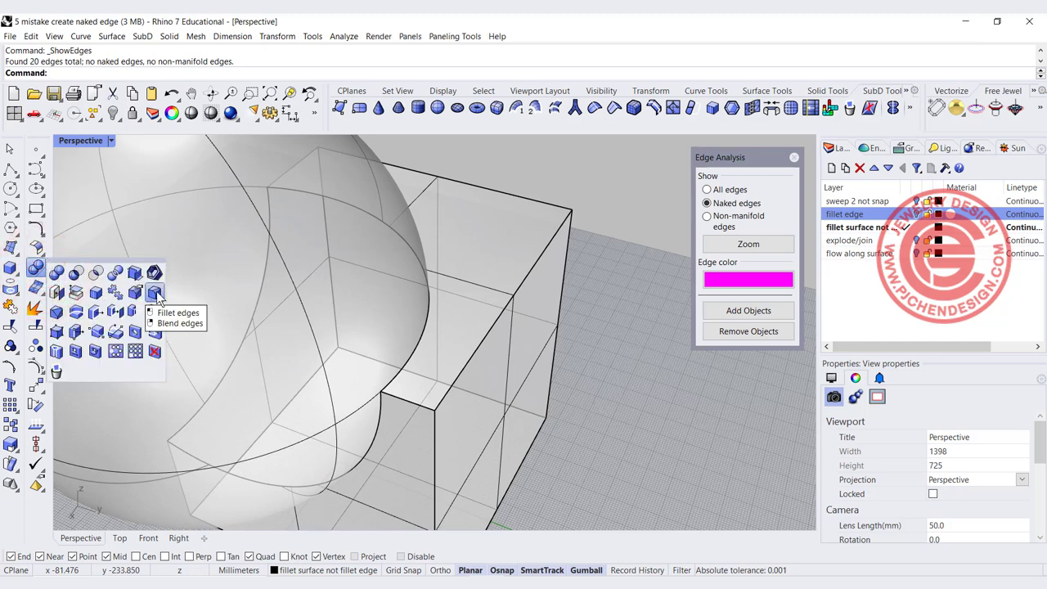
left_click(37, 228)
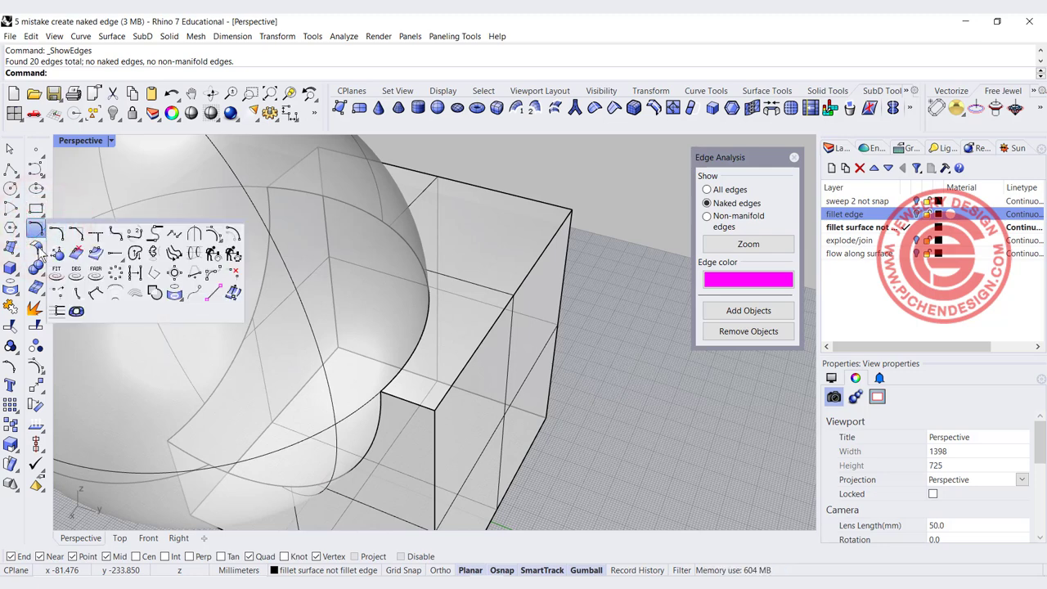
Use FilletSrf with a radius of 10 mm between the box's top face and its adjacent side face away from the sphere
left_click(37, 249)
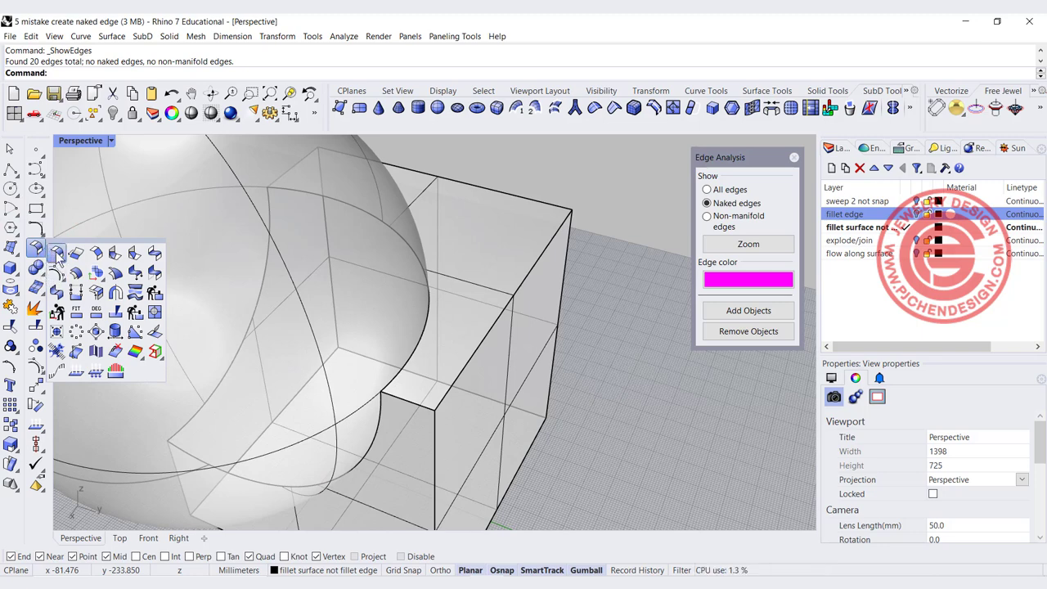
left_click(56, 254)
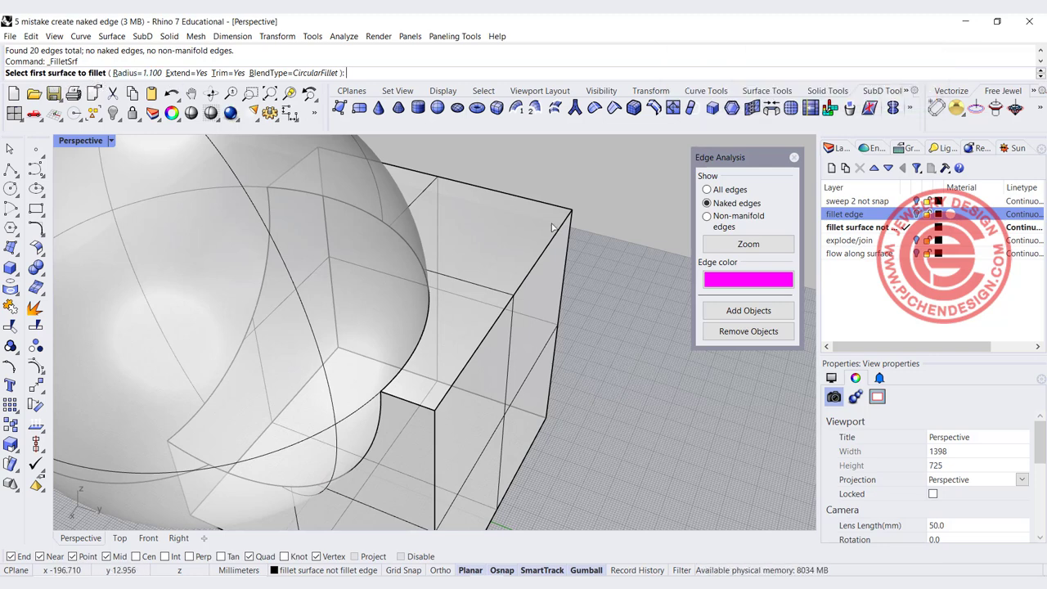
left_click(141, 73)
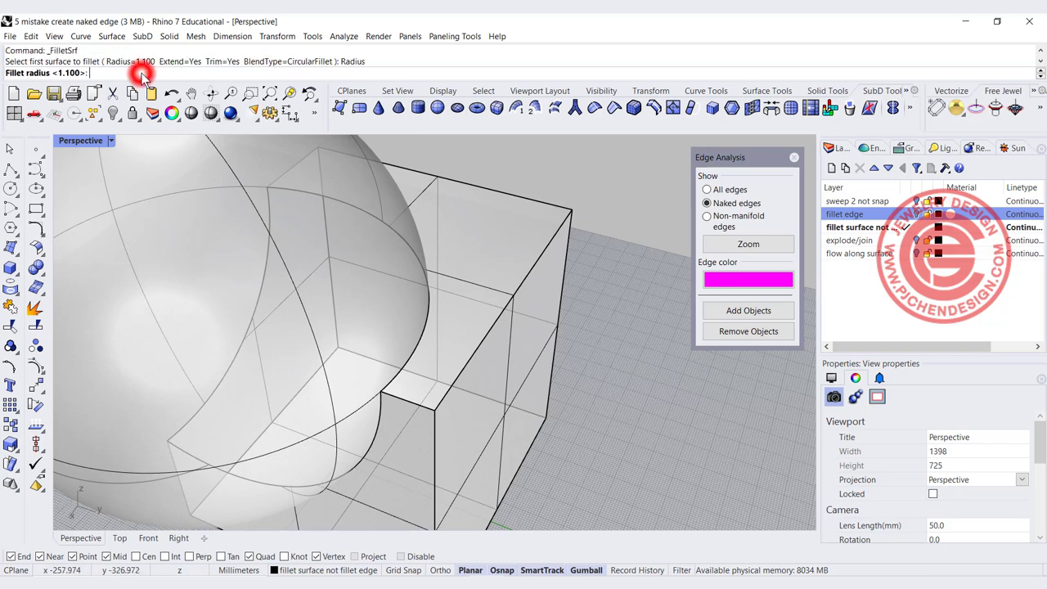
type("10")
key("Return")
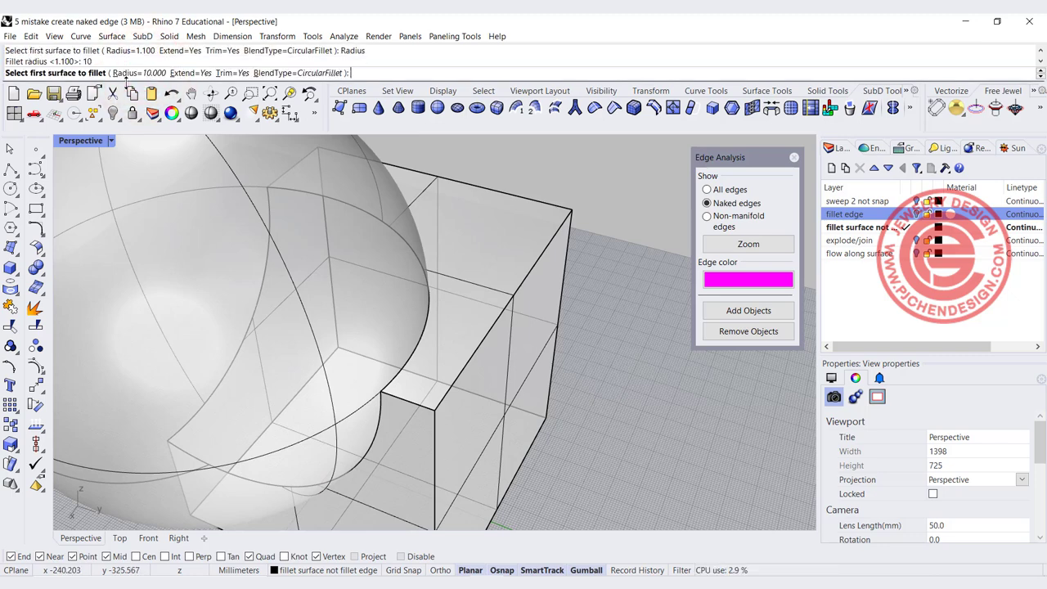
left_click(496, 290)
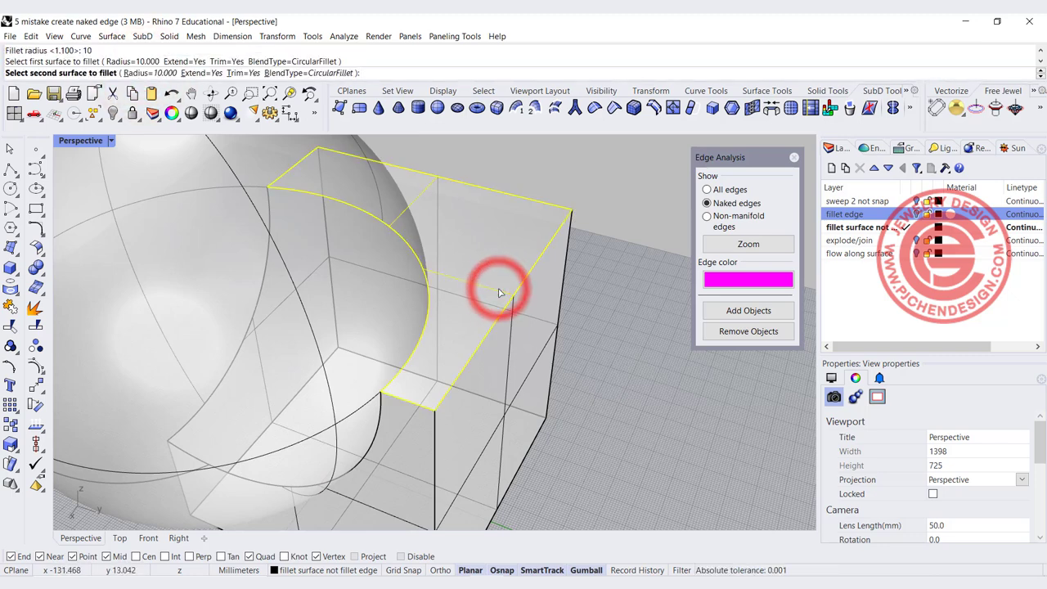
left_click(513, 334)
Inspect both ends of the new fillet surface, selecting the box polysurface to see how it meets the fillet at the corners
right_click_drag(592, 313, 516, 289)
scroll(508, 272, "up", 4)
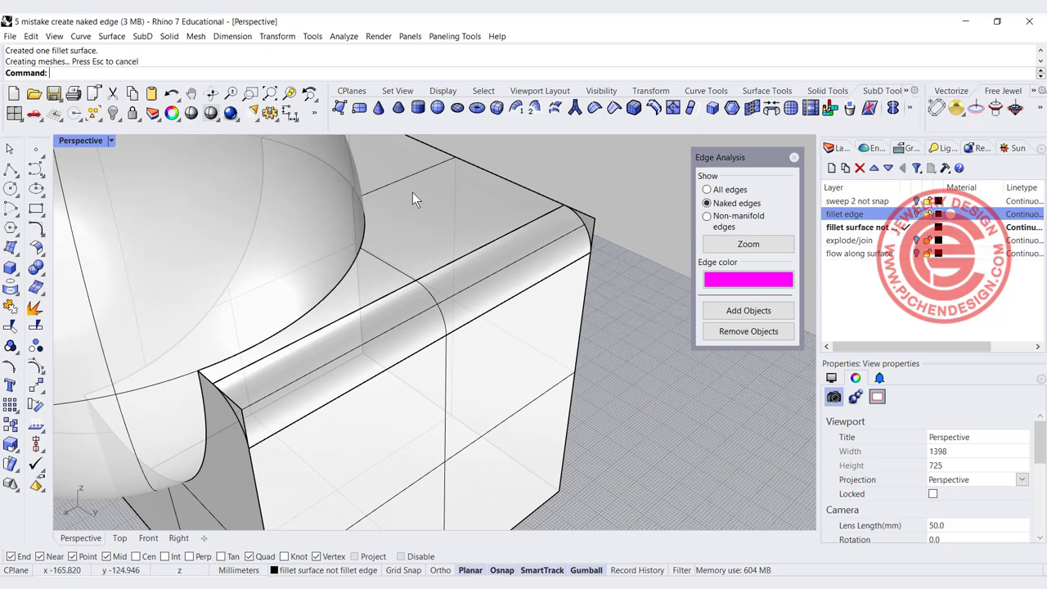
left_click(480, 215)
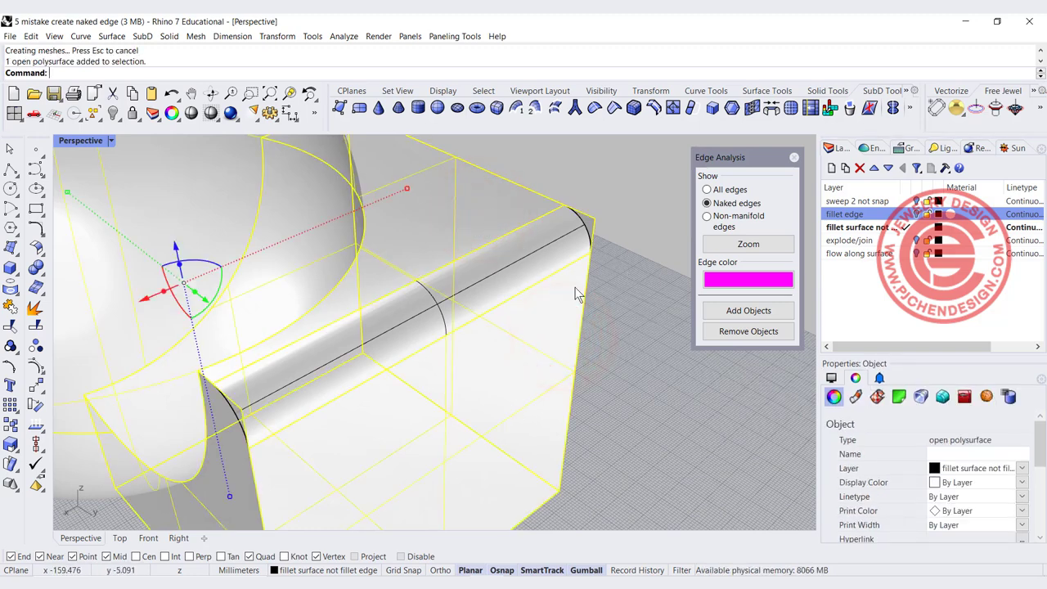
left_click(627, 307)
scroll(614, 245, "up", 5)
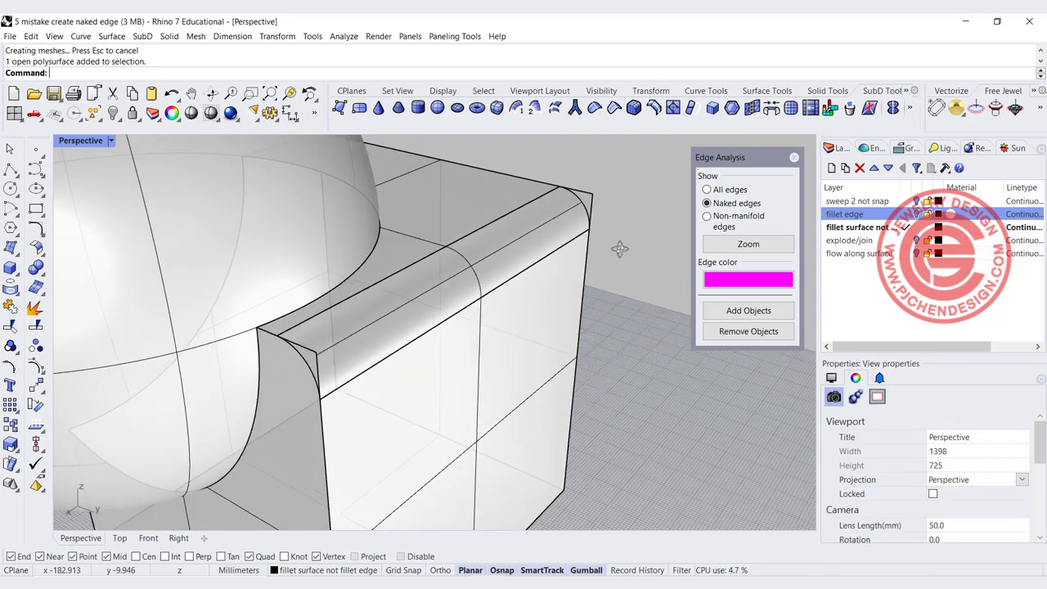
left_click(578, 198)
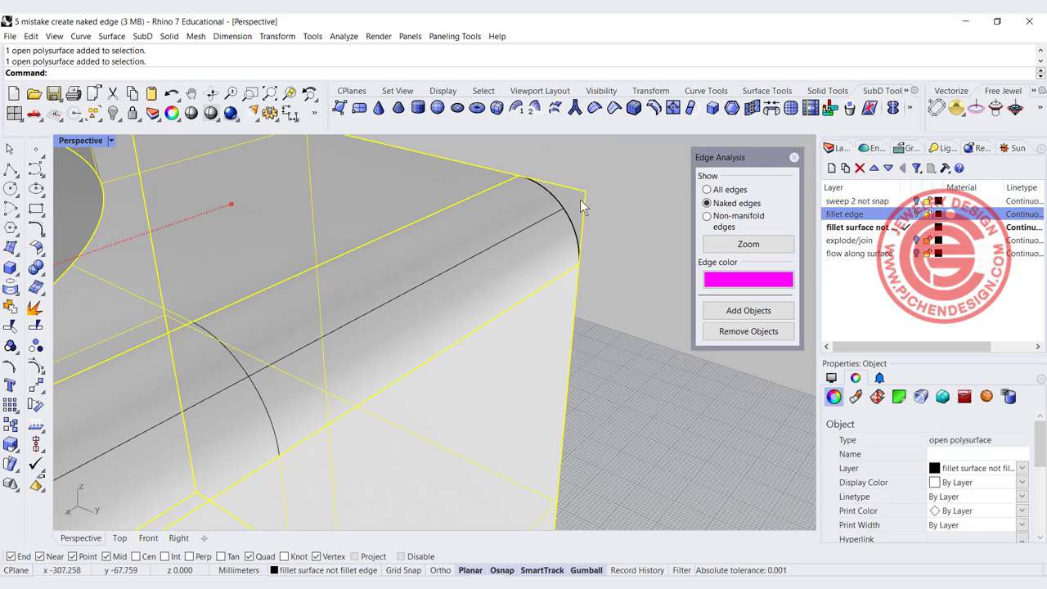
left_click(626, 238)
left_click(475, 351)
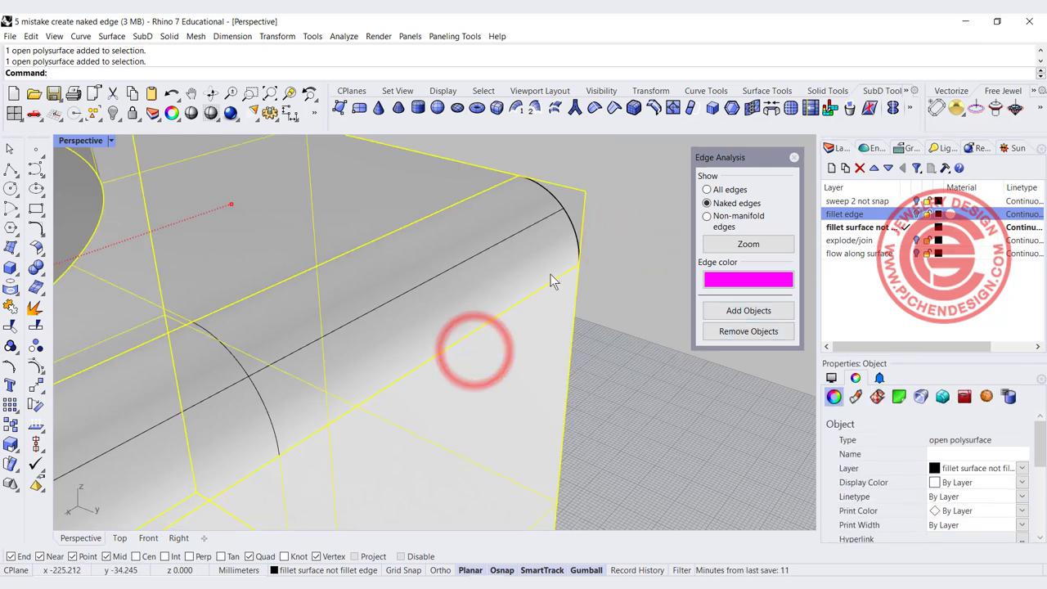
Join the fillet surface to the box polysurface, then add the result to Edge Analysis and examine both fillet ends
left_click_drag(615, 337, 434, 239)
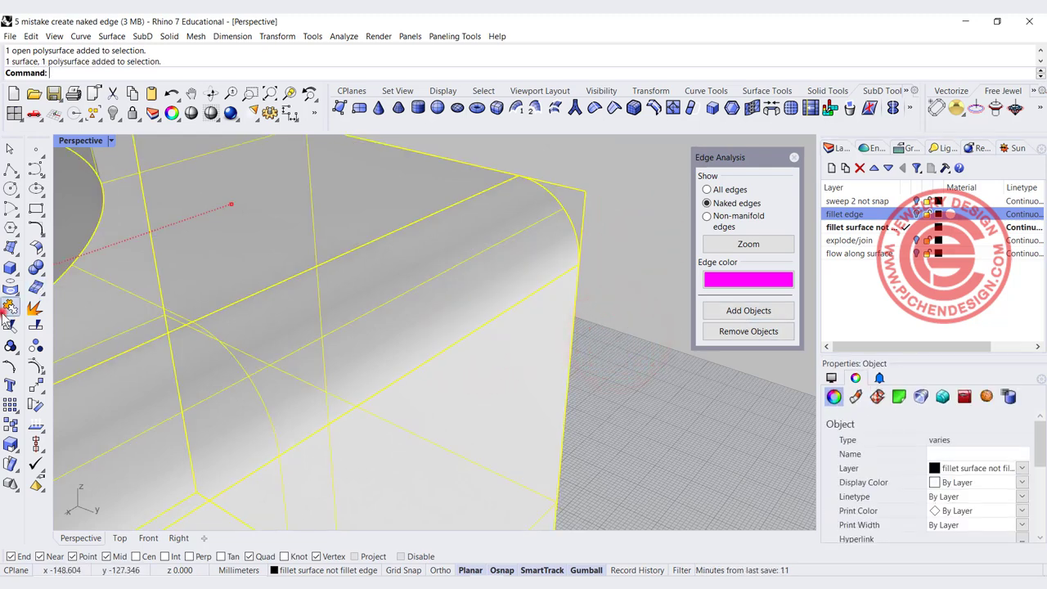
left_click(10, 307)
left_click(737, 317)
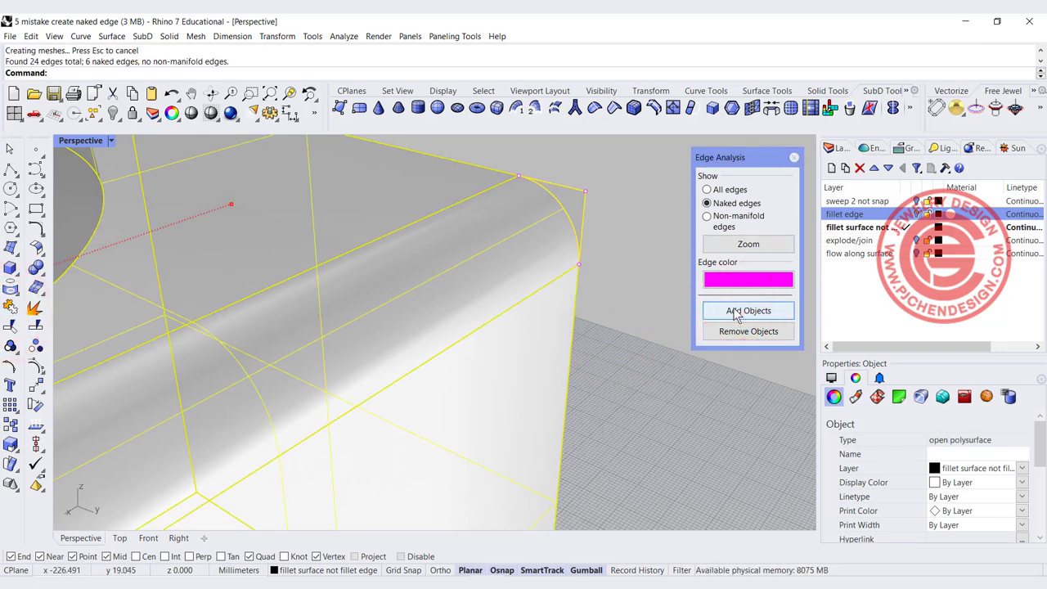
left_click(667, 247)
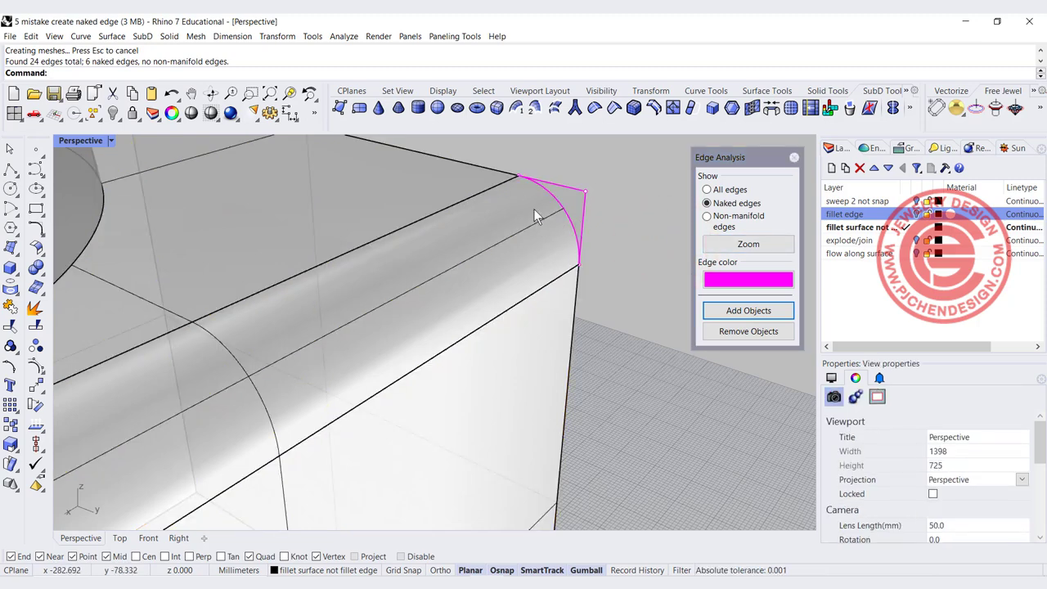
scroll(533, 209, "down", 6)
right_click_drag(429, 278, 463, 300)
scroll(512, 220, "up", 5)
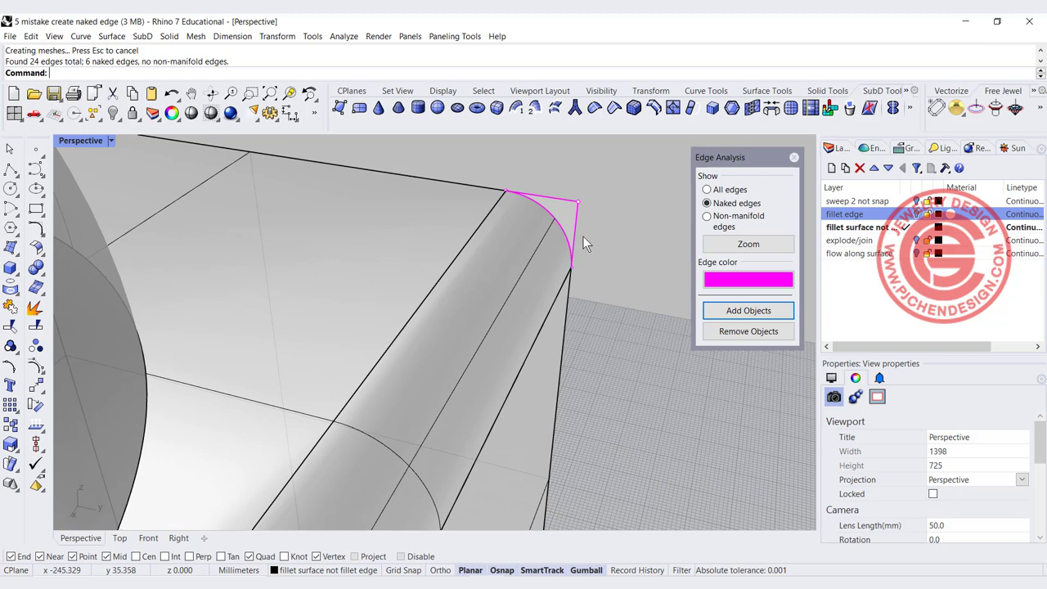
scroll(554, 287, "down", 5)
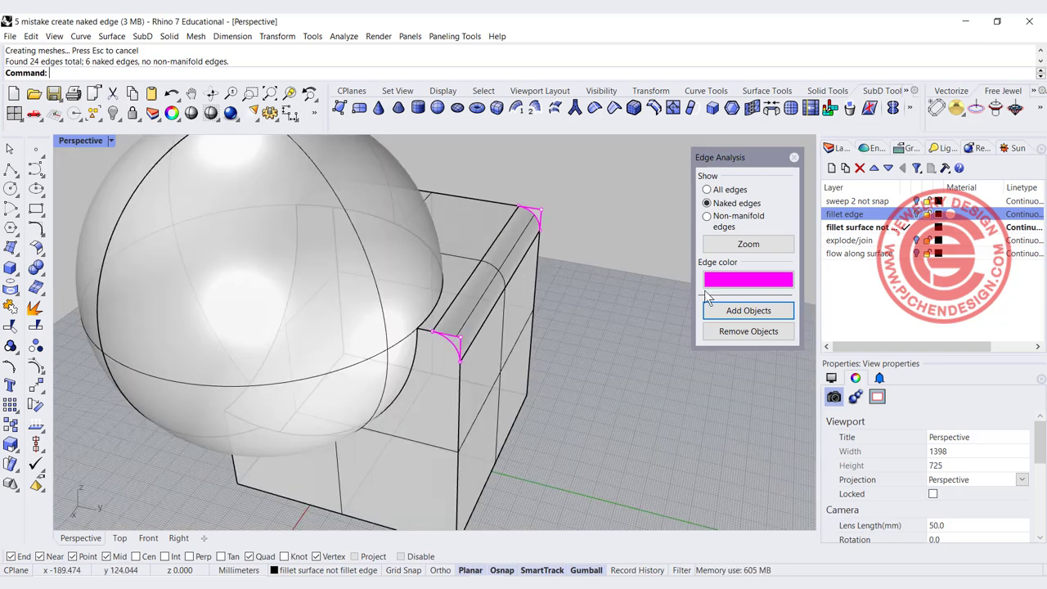
Make the "explode/join" layer current and hide the fillet surface layer
left_click(907, 241)
right_click_drag(489, 307, 476, 360)
scroll(481, 356, "up", 7)
right_click_drag(266, 244, 369, 348)
scroll(322, 330, "down", 10)
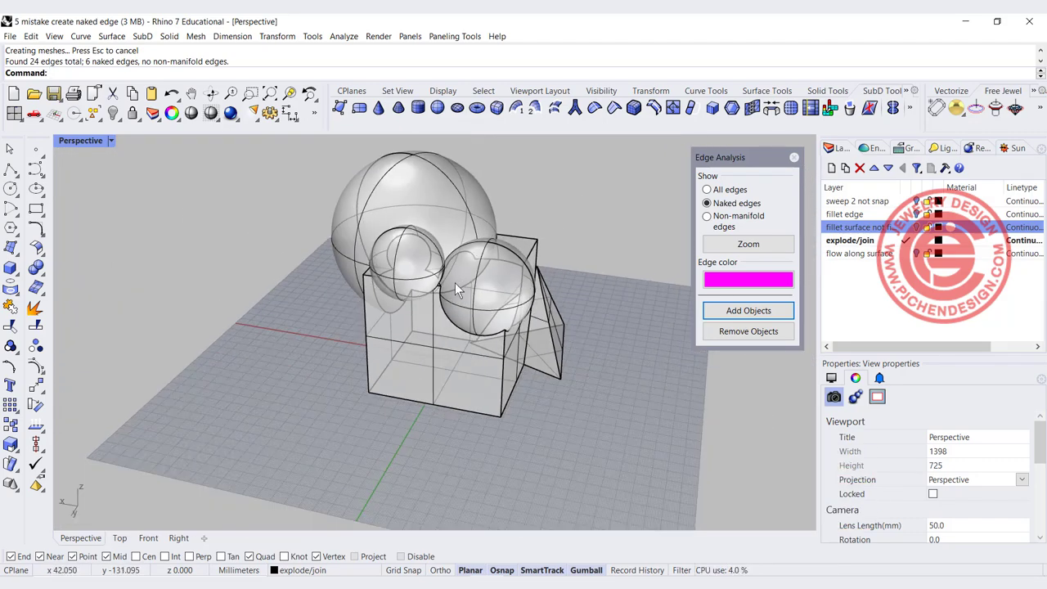
Explode the combined spheres, box and pyramid polysurface into separate surfaces
left_click(485, 256)
left_click(34, 308)
left_click(194, 262)
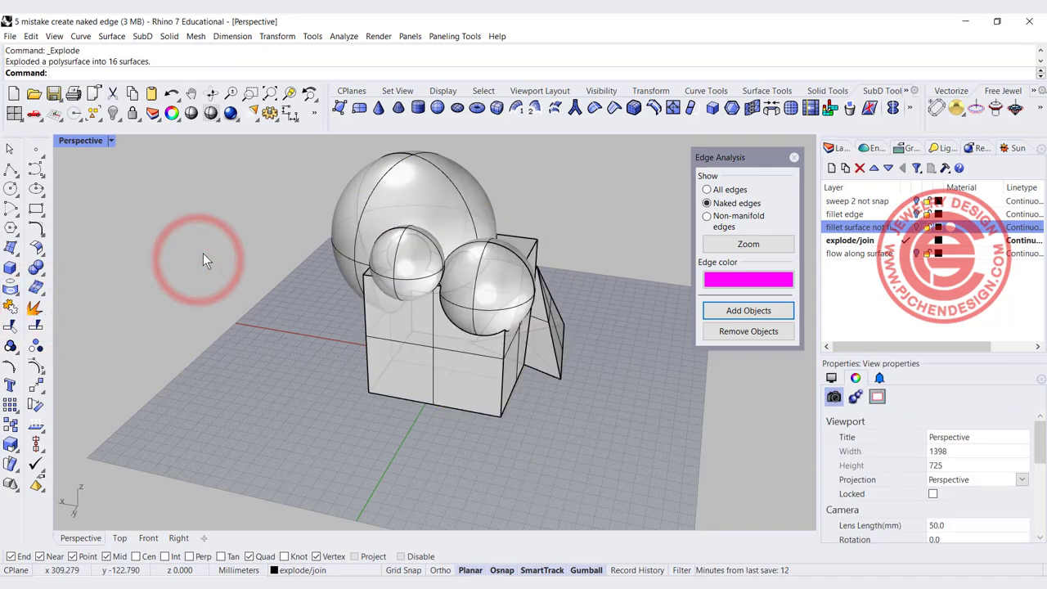
left_click(10, 308)
left_click(636, 281)
right_click(678, 397)
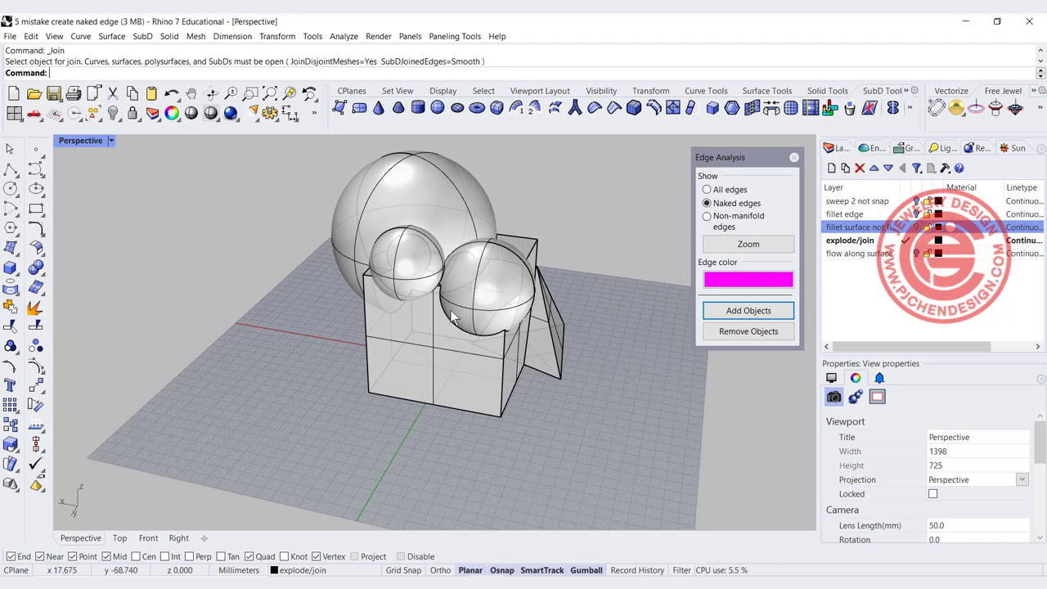
Join the exploded surfaces into one polysurface, leaving out one side face of the box, and check the result's object type
left_click_drag(257, 173, 630, 434)
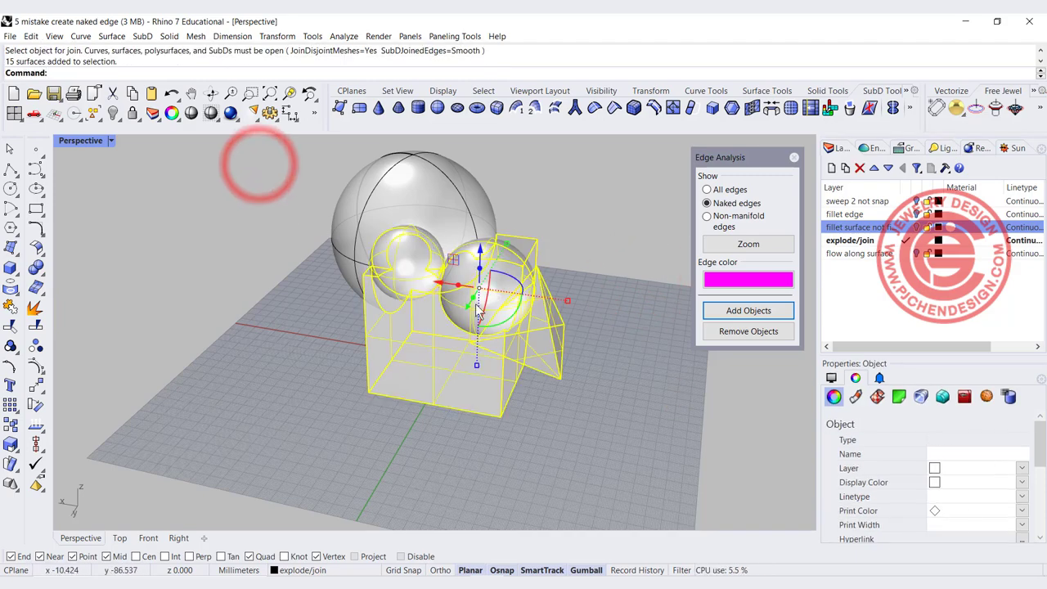
left_click(424, 218)
right_click_drag(424, 218, 436, 293)
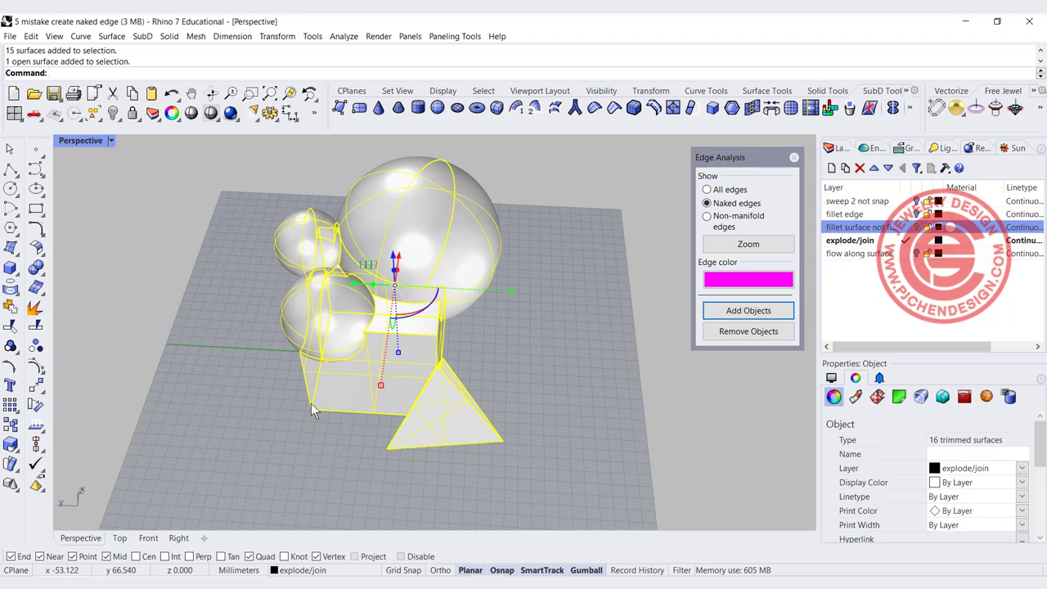
key("ctrl+z")
left_click(10, 306)
left_click(339, 361)
right_click_drag(533, 365, 463, 350)
left_click(523, 350)
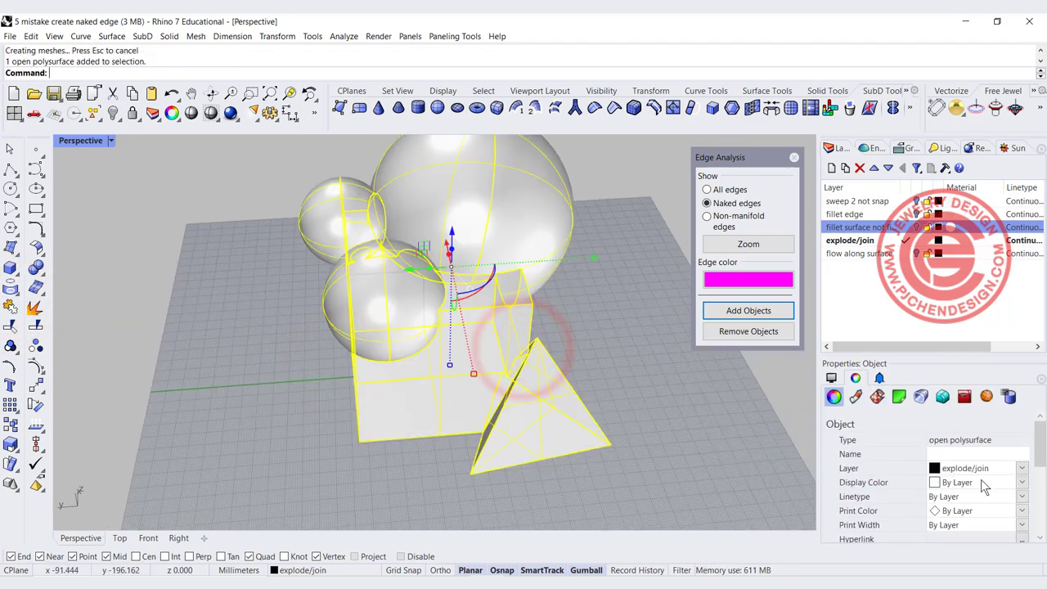
left_click(630, 371)
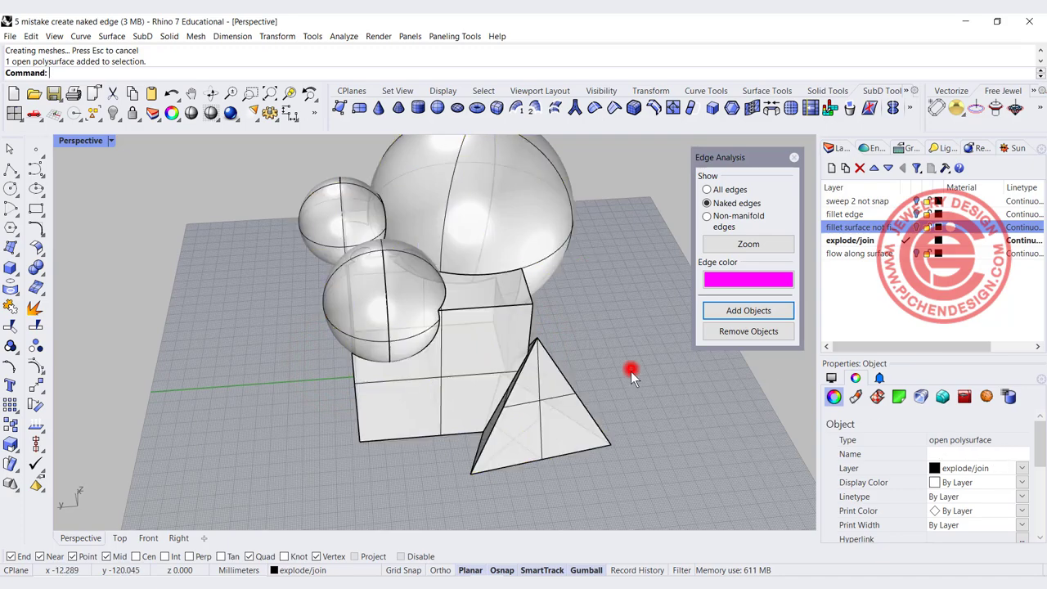
Add the joined polysurface to Edge Analysis and examine the edges around the box side beside the large sphere
left_click(759, 310)
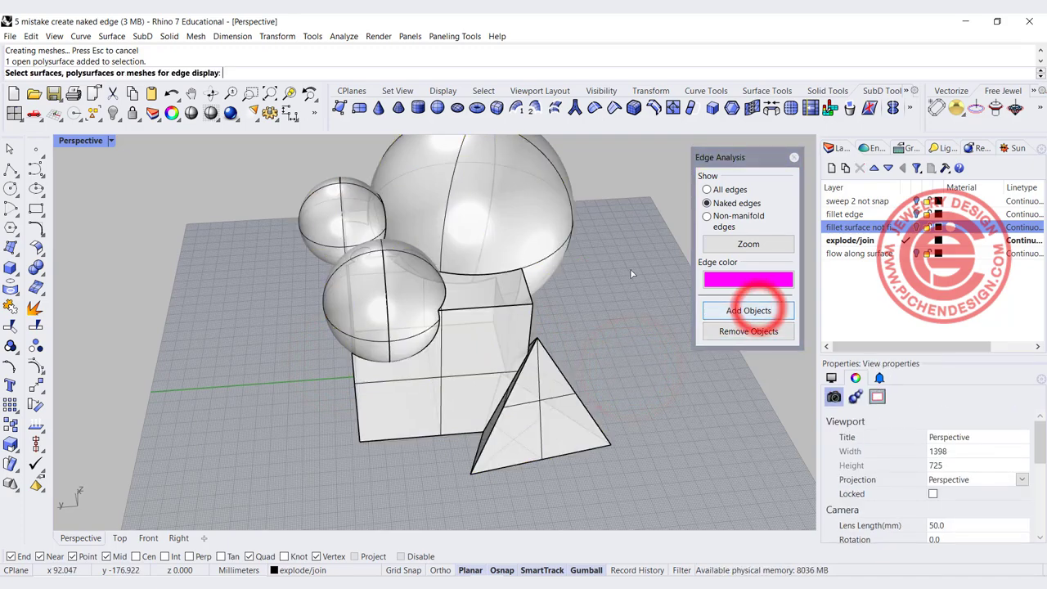
left_click(511, 202)
key("Return")
right_click_drag(205, 297, 507, 253)
right_click_drag(359, 311, 398, 376)
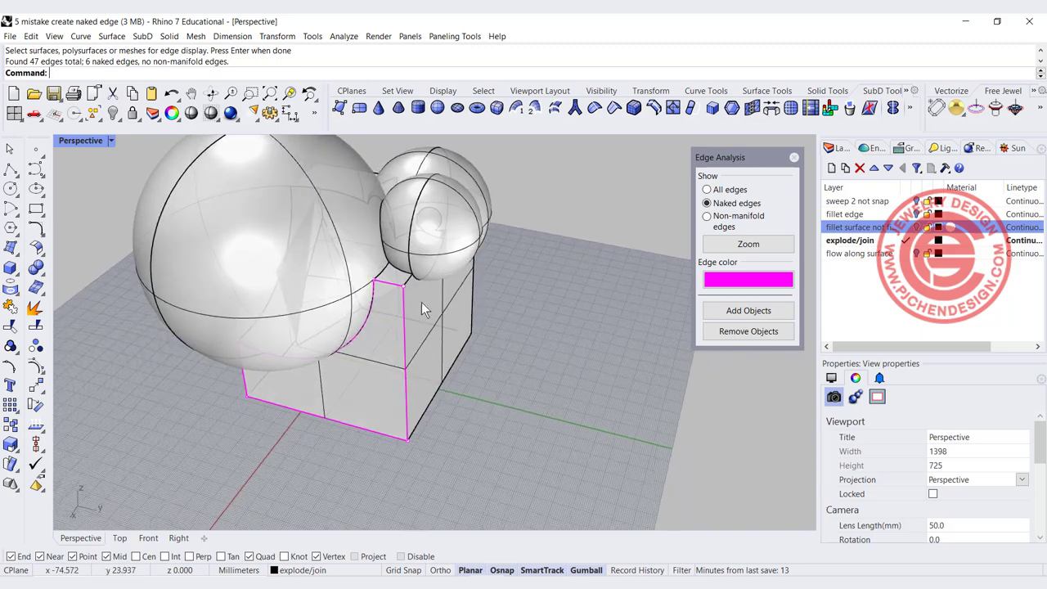
scroll(419, 309, "up", 3)
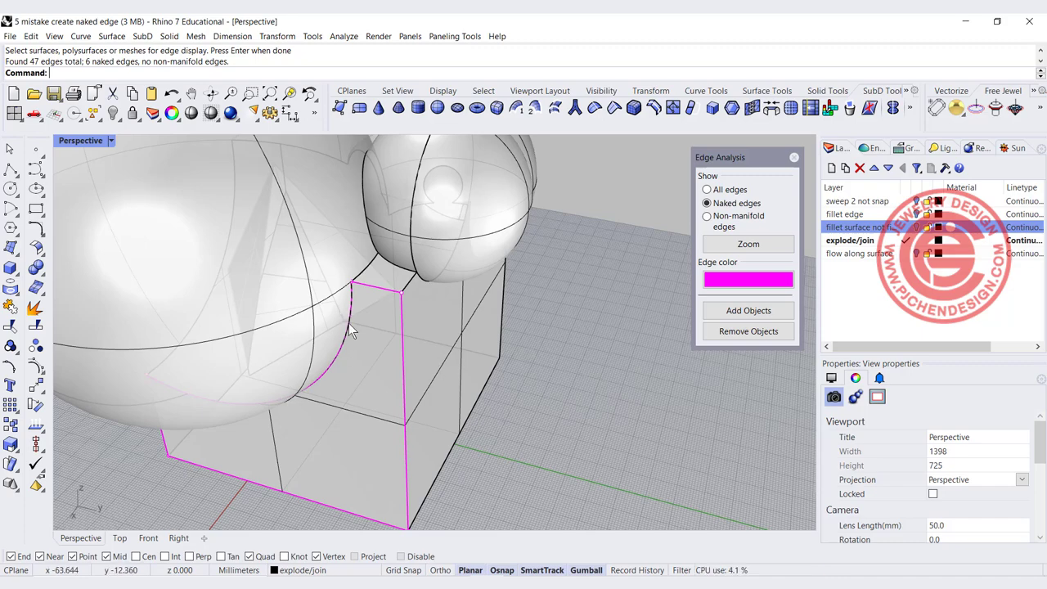
scroll(378, 339, "down", 5)
right_click_drag(378, 346, 442, 316)
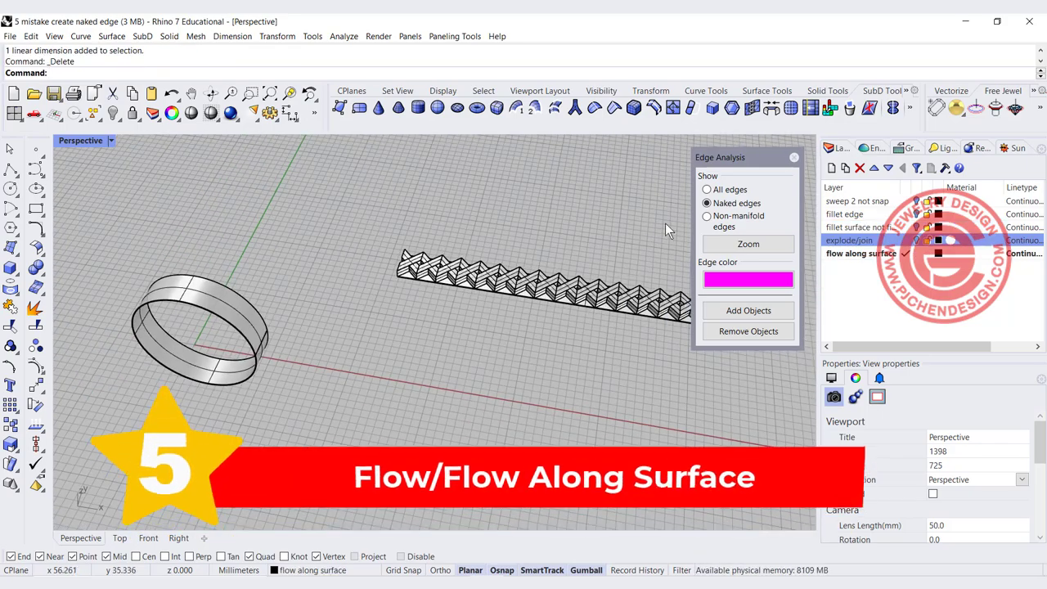
Close Edge Analysis and compare the corner of the flat base surface with the start of the braided strip
left_click(793, 157)
right_click_drag(401, 322, 424, 282)
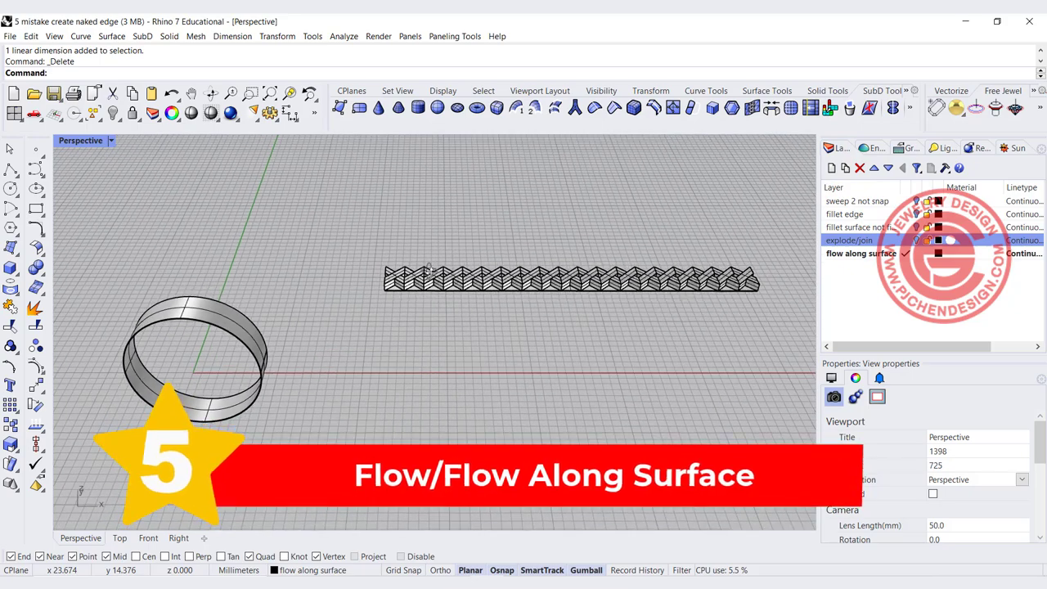
right_click_drag(442, 343, 473, 287)
scroll(392, 284, "up", 8)
right_click_drag(393, 283, 352, 281)
scroll(358, 237, "up", 3)
scroll(323, 270, "up", 4)
left_click(336, 262)
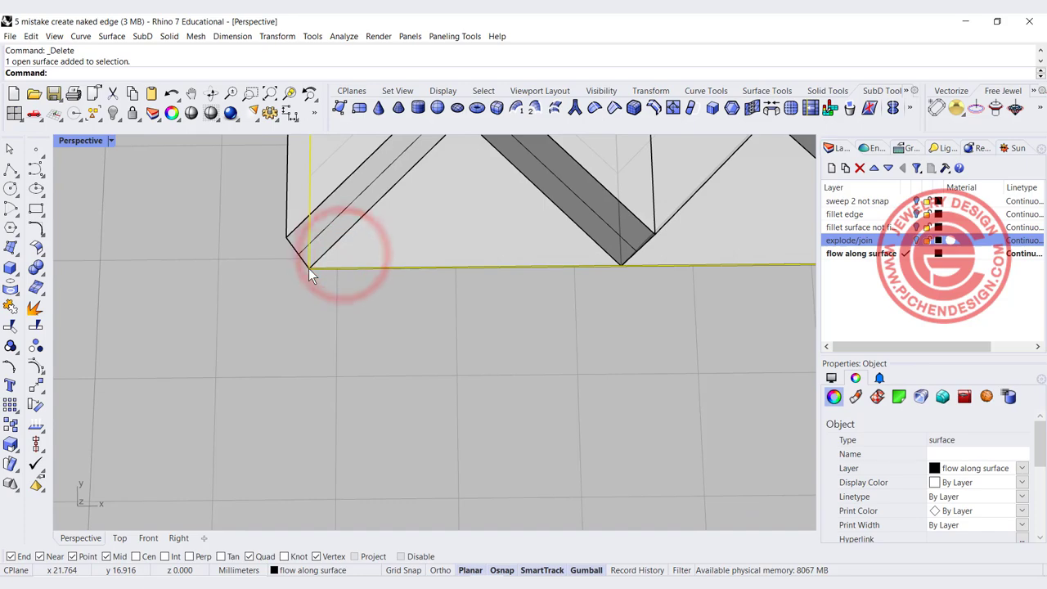
right_click_drag(309, 268, 293, 306, "shift")
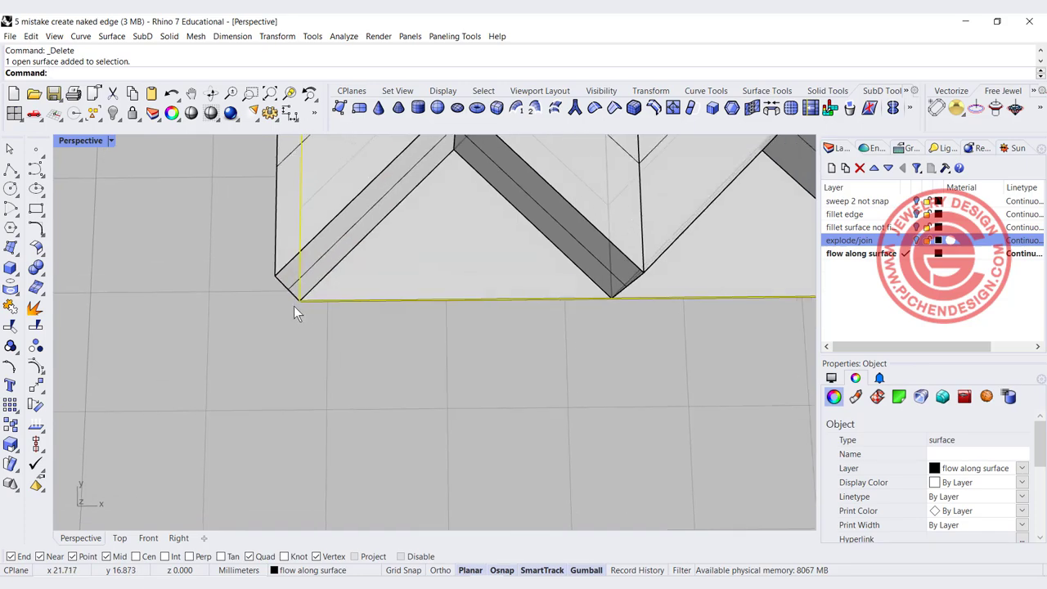
Examine how the base surface lines up with the far end of the braided strip, and clear the selection
scroll(621, 381, "down", 15)
right_click_drag(572, 364, 362, 292, "shift")
scroll(753, 296, "up", 5)
right_click_drag(753, 296, 424, 293, "shift")
scroll(648, 282, "up", 5)
scroll(397, 297, "down", 15)
right_click_drag(363, 305, 692, 287, "shift")
left_click(401, 312)
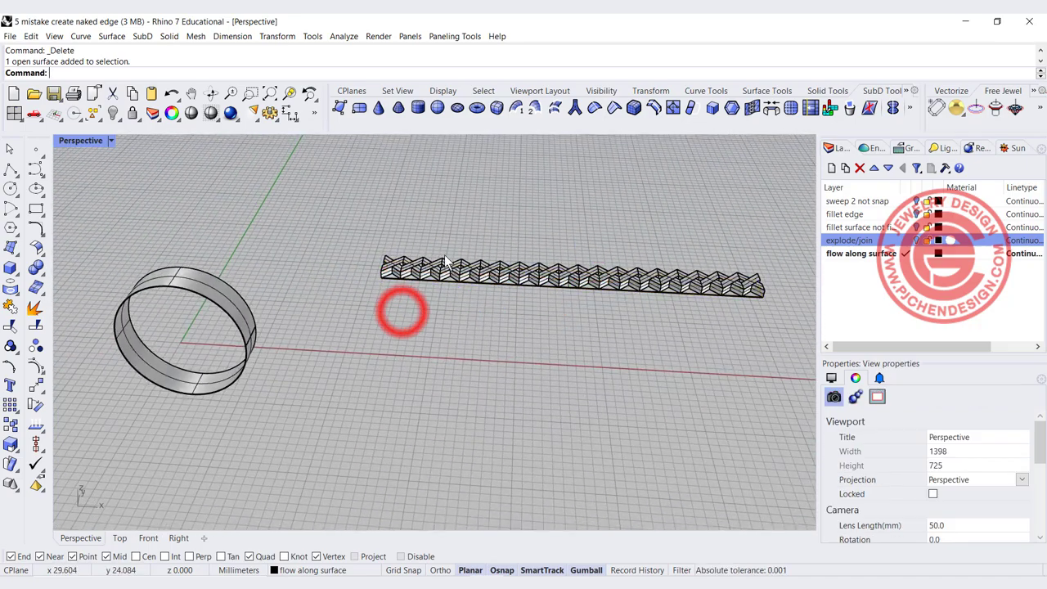
Highlight the braided strip and the ring surface in turn, and clear the selection
left_click(444, 260)
left_click(194, 281)
left_click(402, 309)
right_click_drag(402, 285, 414, 337)
Flow the open braided strip along the ring surface with Flow Along Surface, using the flat surface beneath the strip as the base
type("FlowAlongSrf")
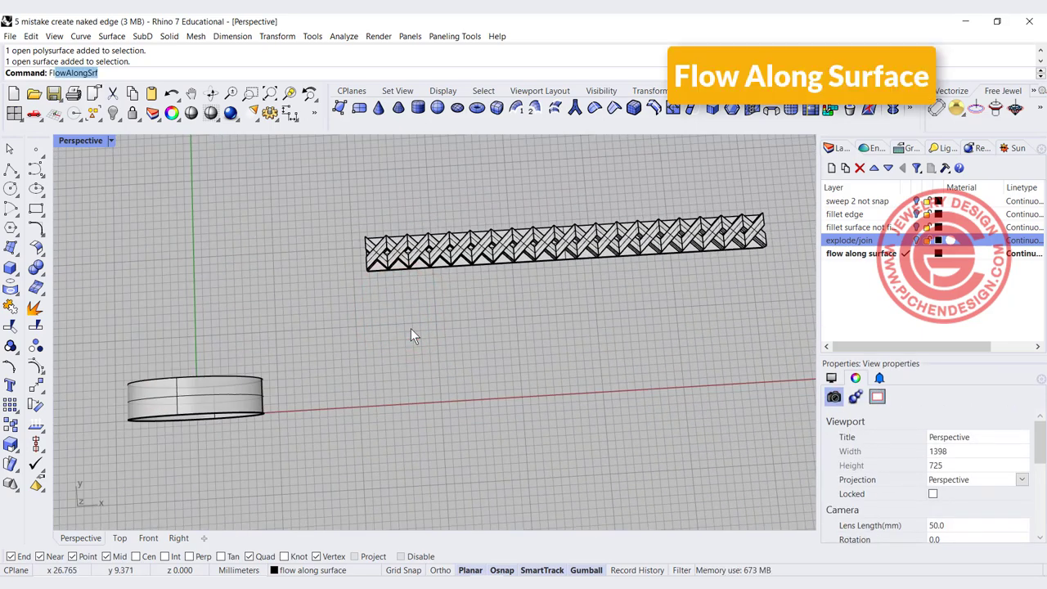
key("Return")
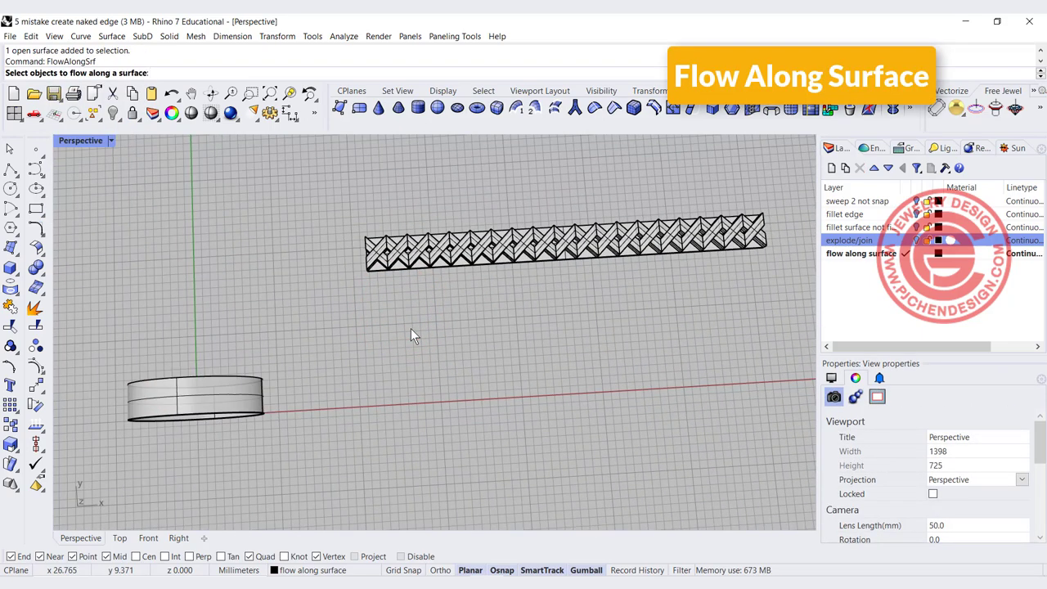
scroll(378, 245, "up", 5)
left_click(385, 278)
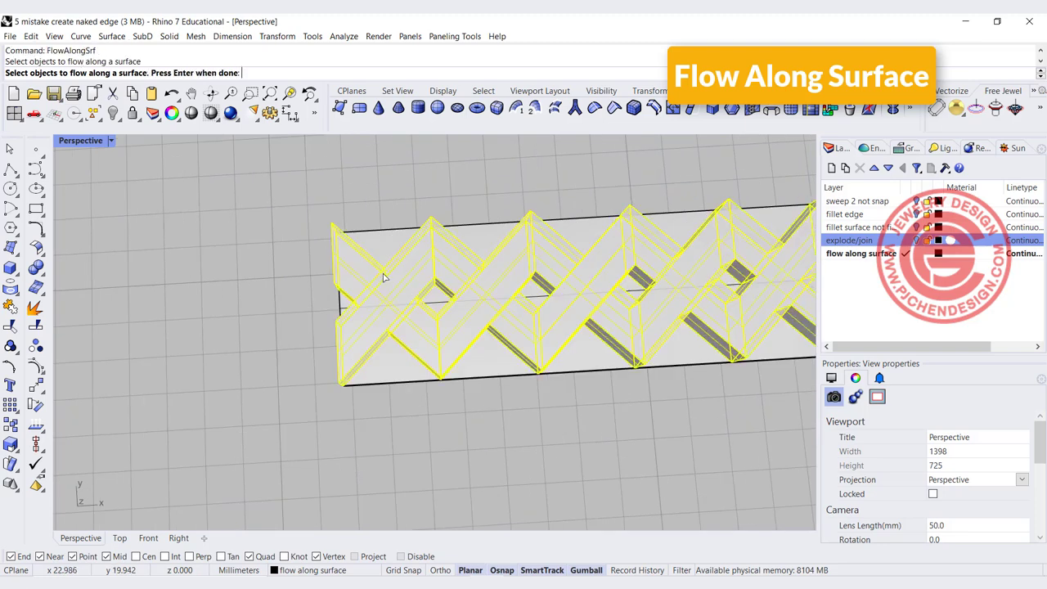
key("Return")
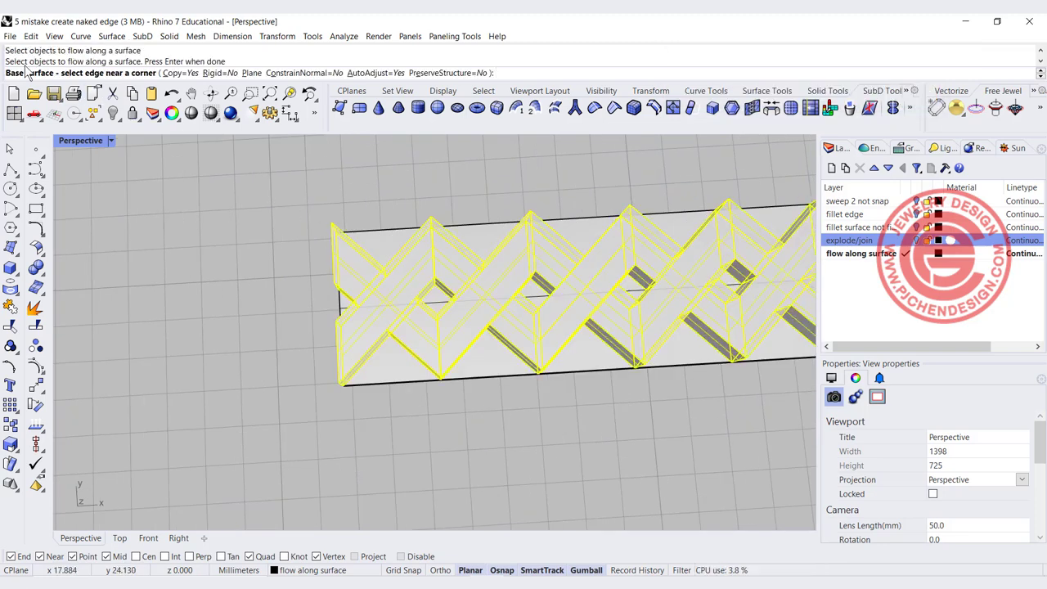
scroll(360, 323, "up", 4)
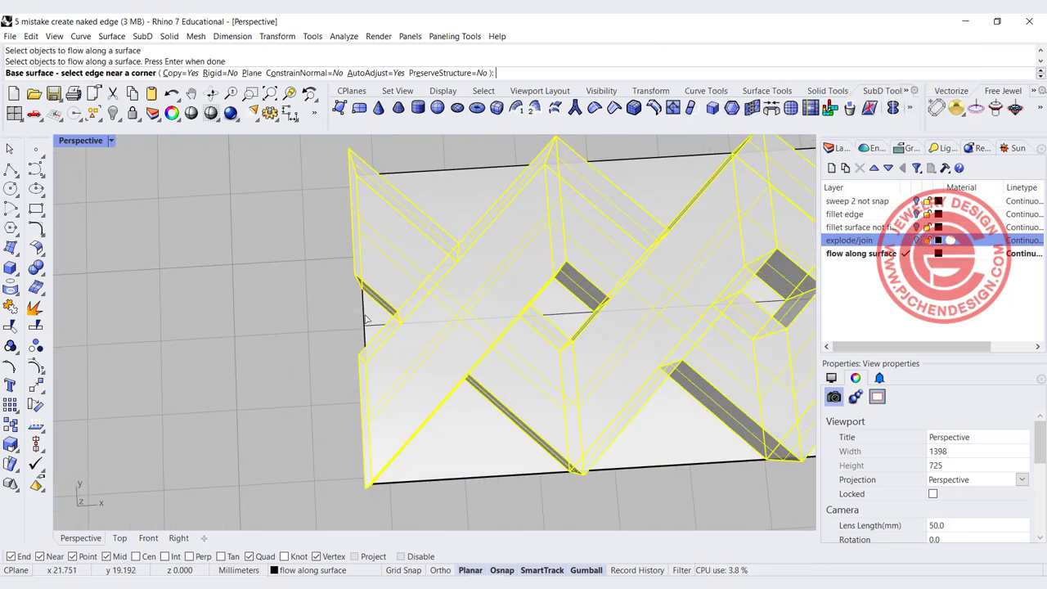
left_click(372, 314)
scroll(344, 306, "down", 8)
scroll(311, 300, "up", 4)
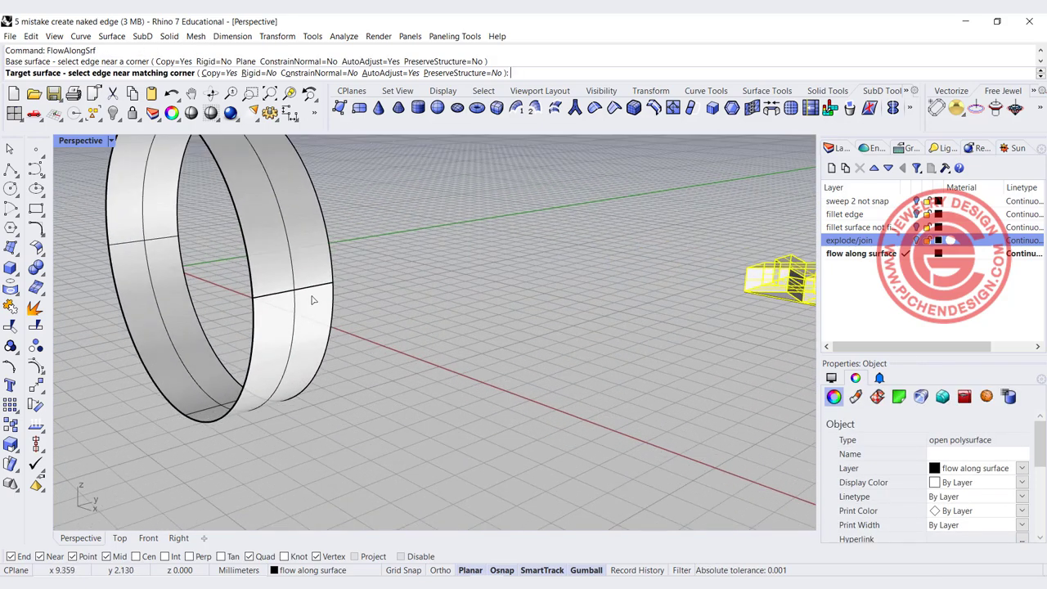
left_click(308, 298)
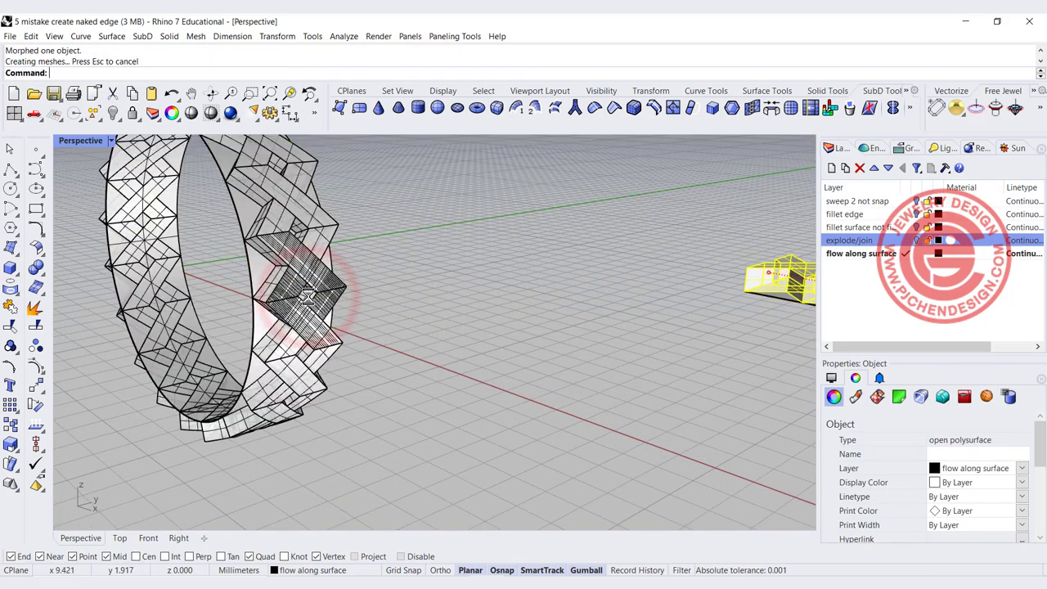
Inspect the seam of the flowed braided ring and check its object type
right_click_drag(308, 298, 393, 328)
scroll(491, 384, "up", 5)
right_click_drag(515, 389, 441, 346, "shift")
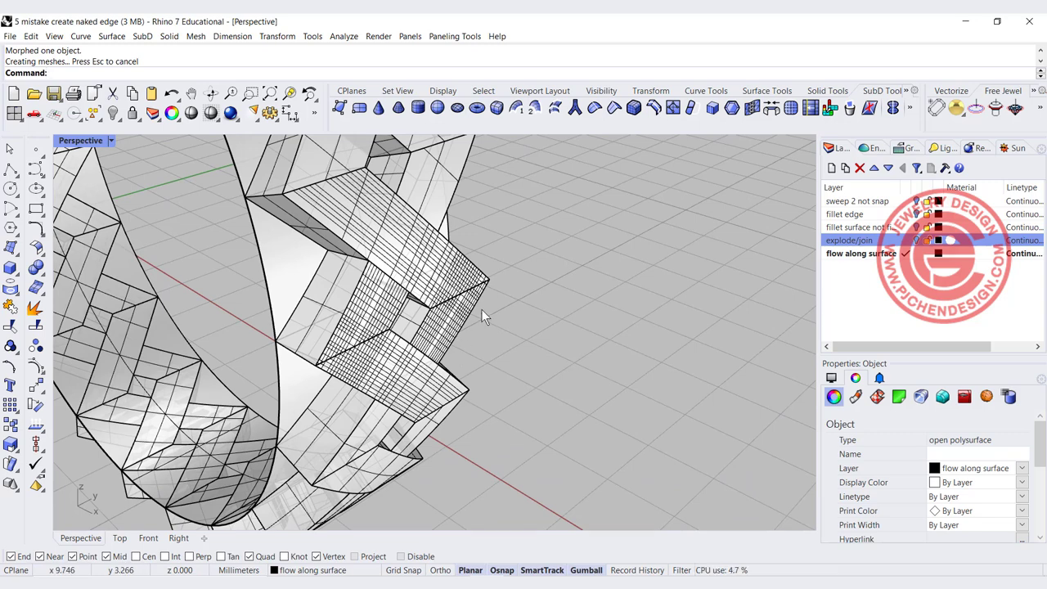
left_click(461, 319)
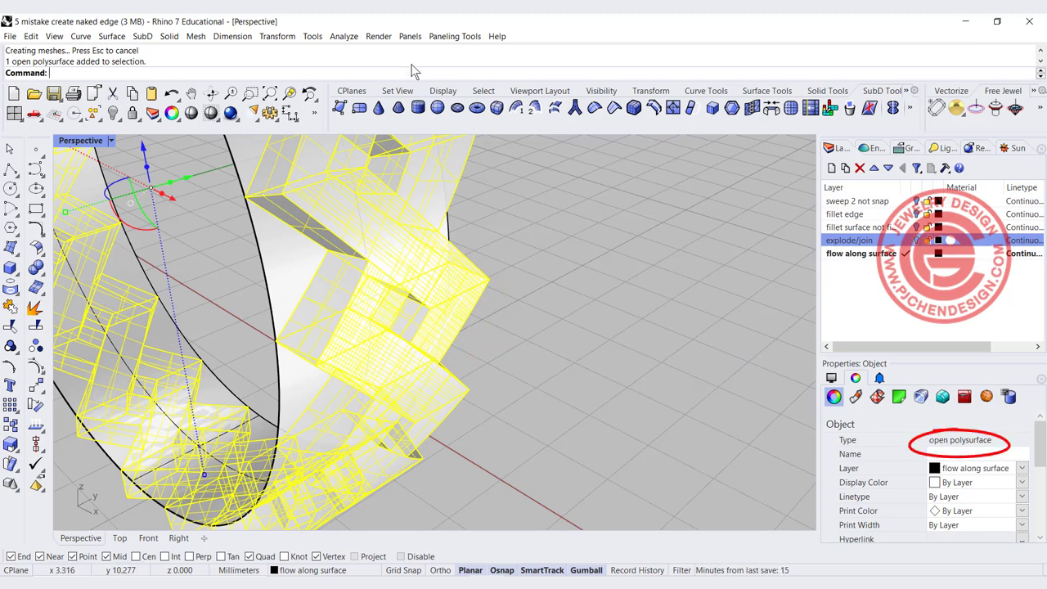
Show the flowed braided ring's naked edges with Edge Analysis and examine the gap along the seam
left_click(343, 36)
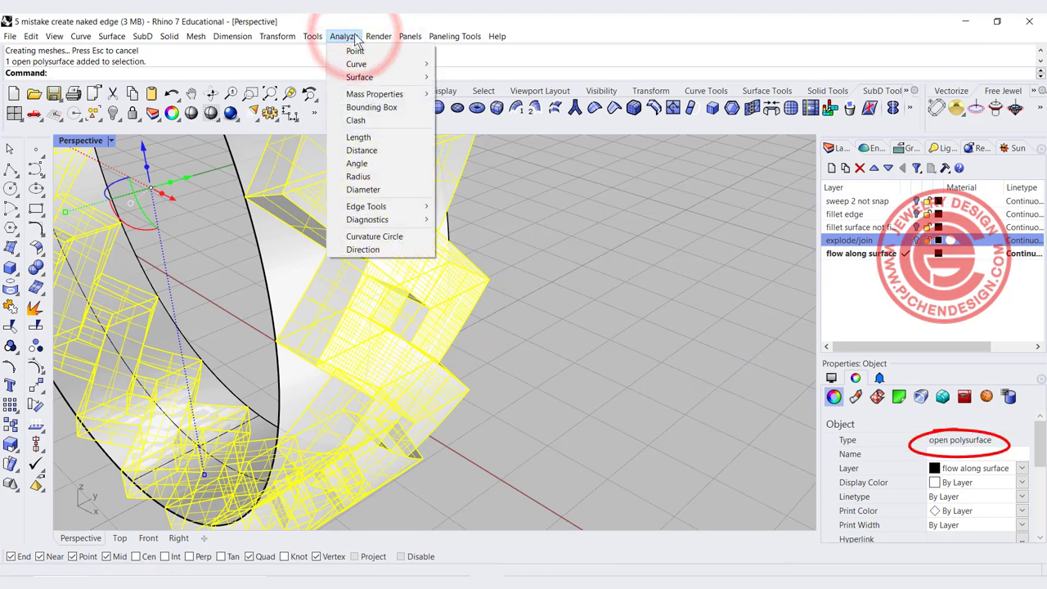
mouse_move(360, 210)
left_click(484, 206)
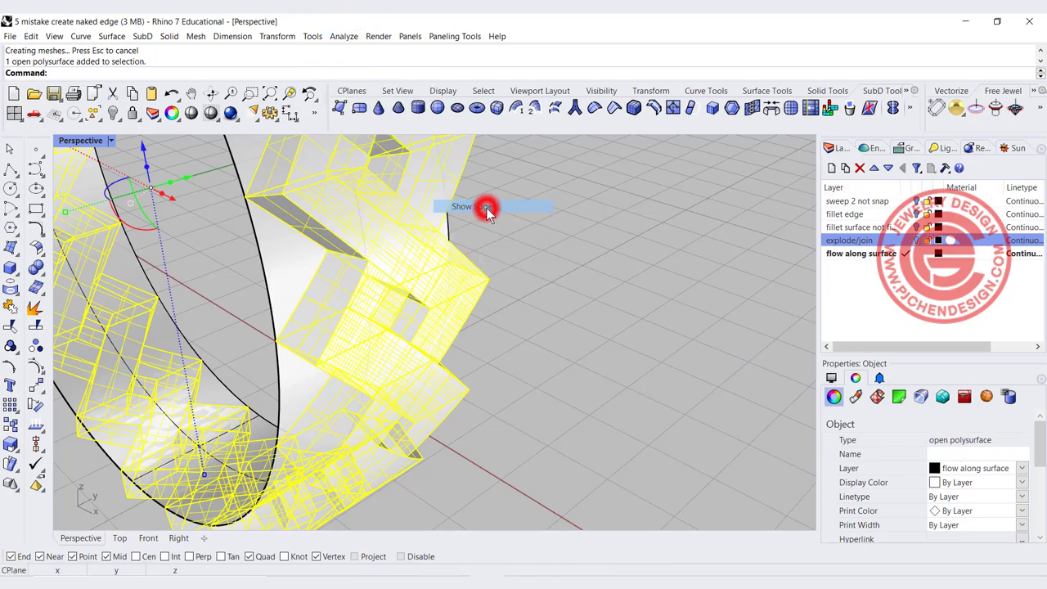
left_click(720, 245)
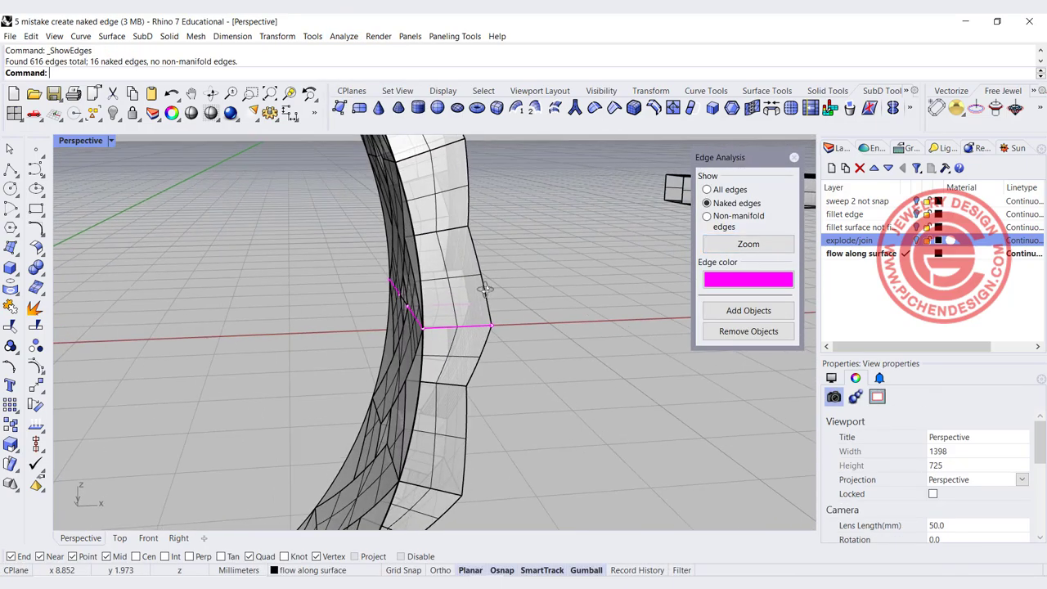
right_click_drag(576, 329, 419, 338)
scroll(396, 282, "up", 10)
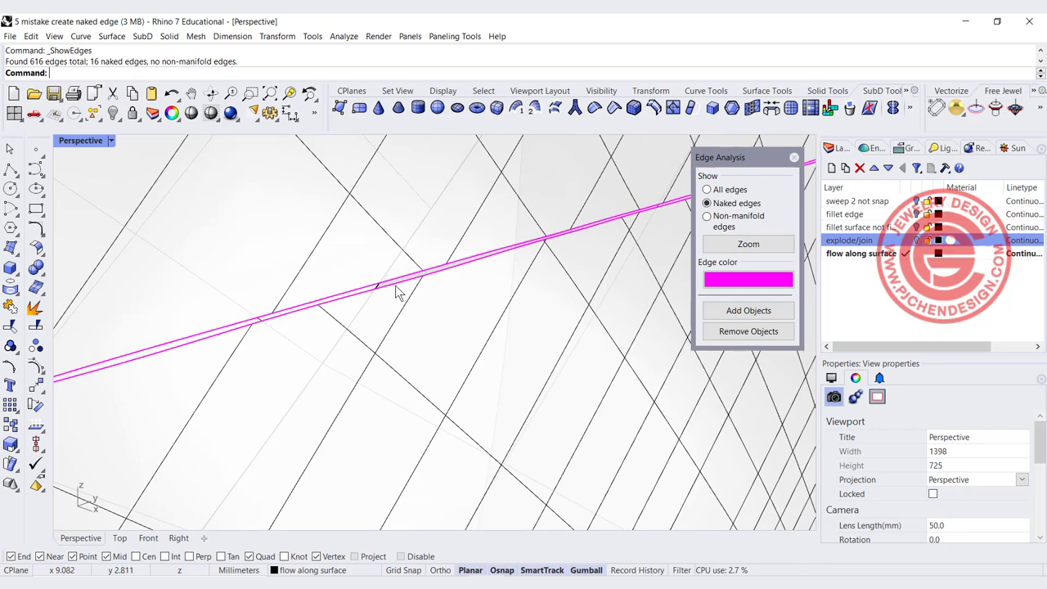
scroll(401, 286, "down", 4)
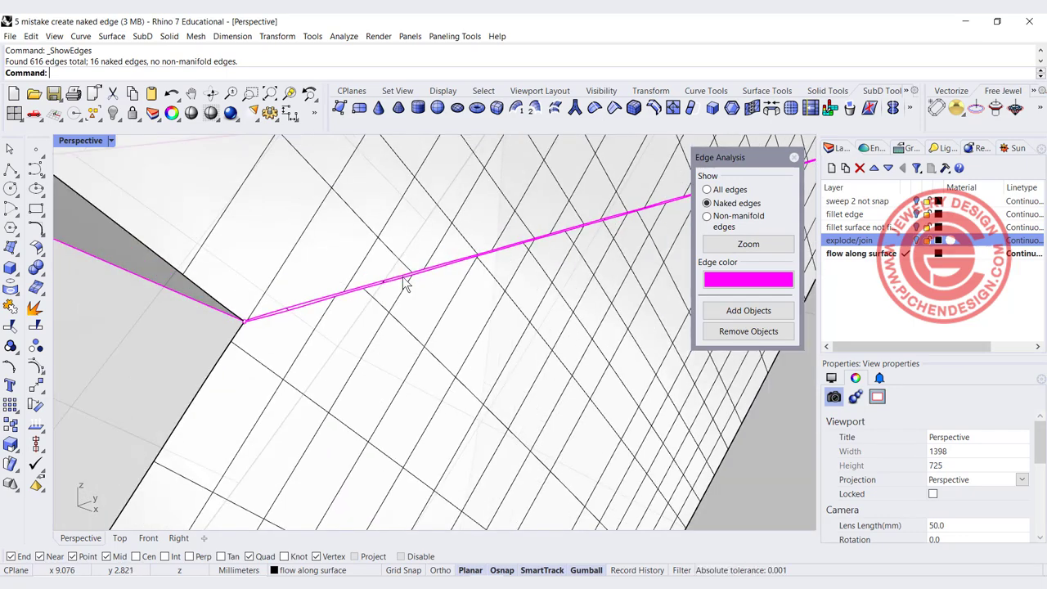
scroll(605, 261, "down", 10)
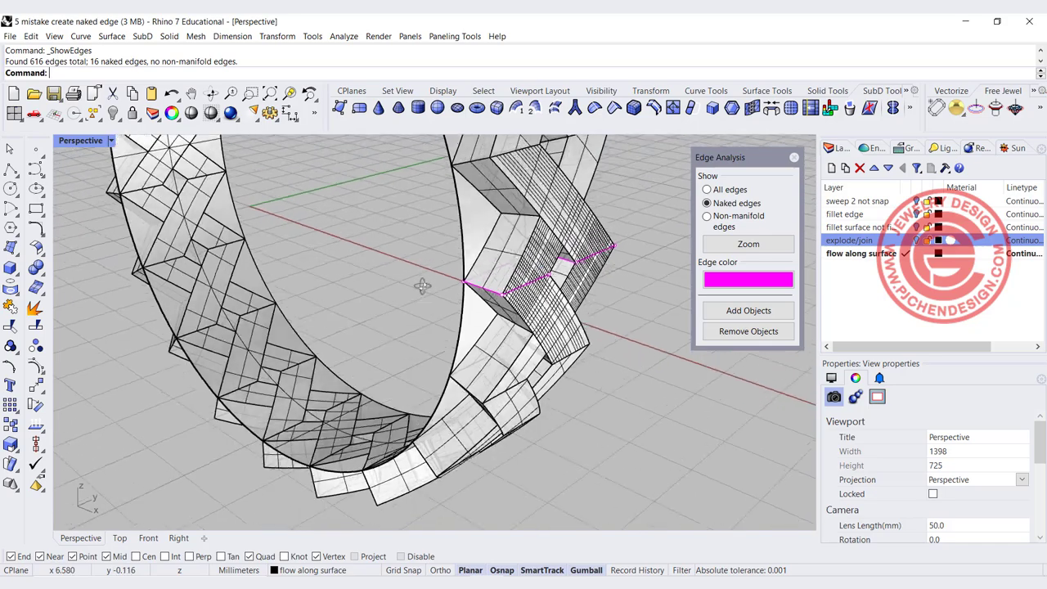
Delete the flowed braided ring, keeping the plain ring surface and the flat strip
right_click_drag(460, 290, 553, 287)
scroll(413, 206, "up", 9)
right_click_drag(413, 205, 344, 304, "shift")
left_click(405, 277)
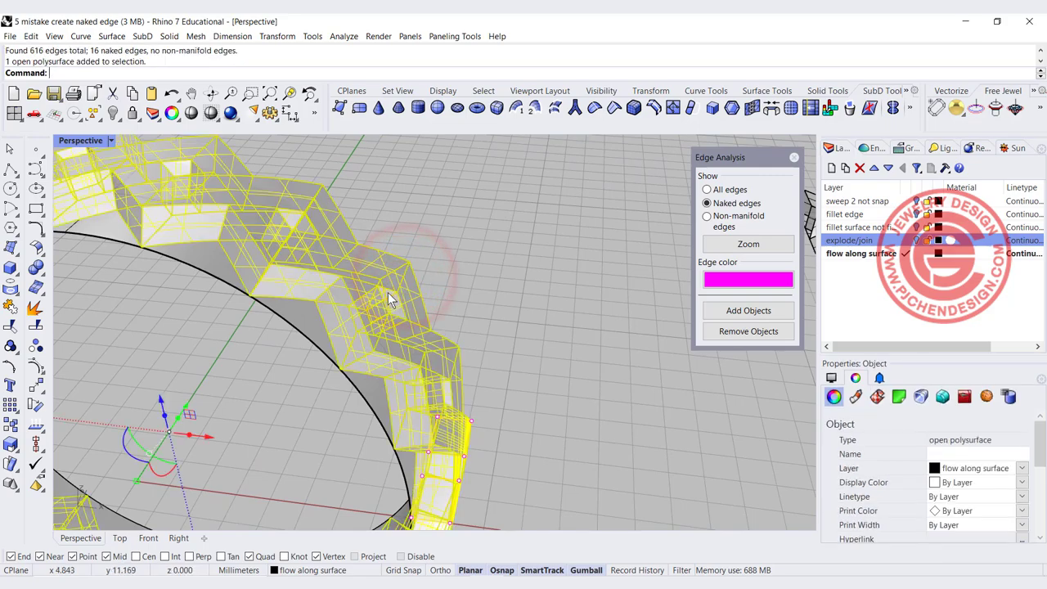
key("Delete")
Cap the open ends of the flat braided strip and clear the selection
scroll(388, 292, "down", 12)
right_click_drag(500, 239, 270, 237, "shift")
right_click_drag(442, 286, 557, 299)
scroll(286, 328, "up", 3)
scroll(286, 328, "up", 3)
right_click_drag(164, 429, 394, 333)
scroll(219, 379, "down", 4)
scroll(189, 397, "up", 8)
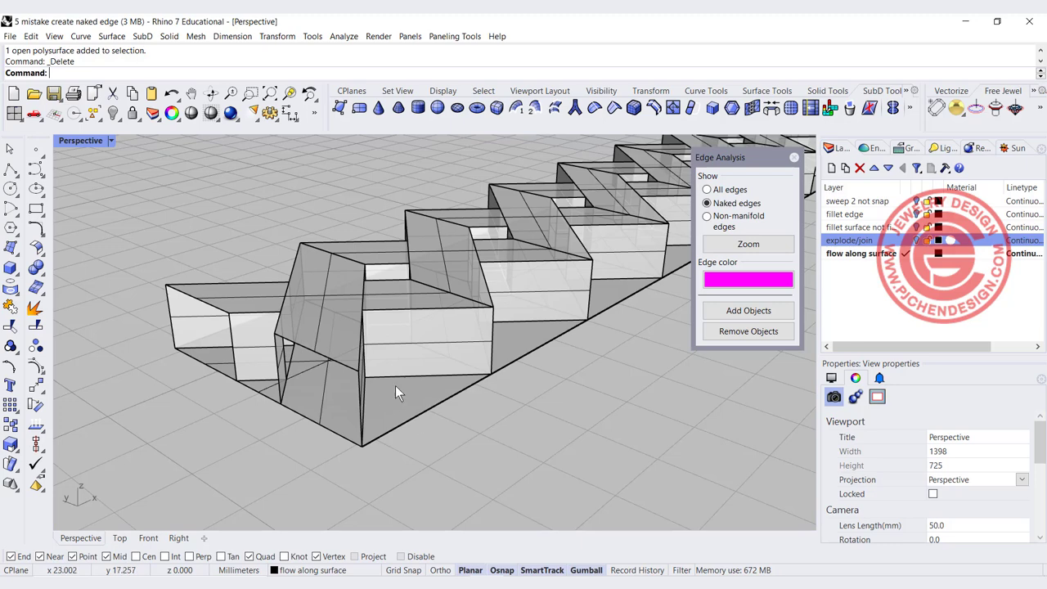
left_click(391, 315)
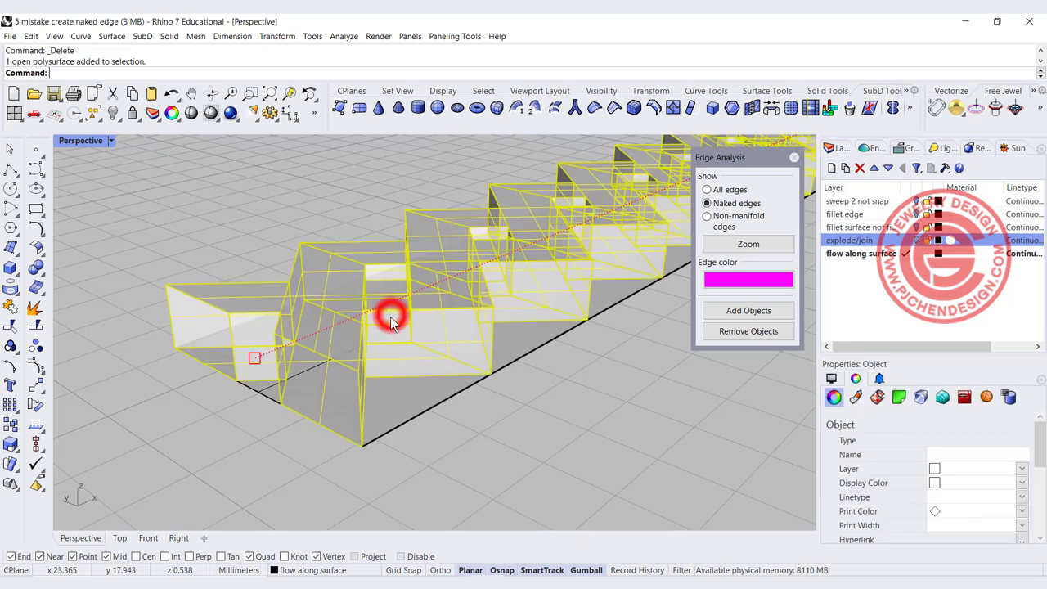
type("Cap")
key("Return")
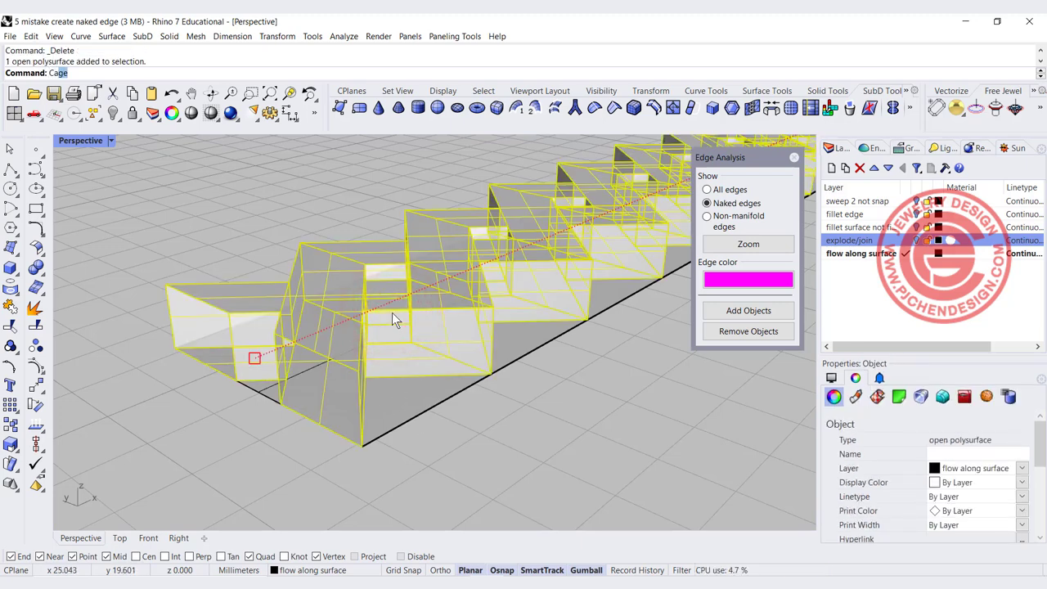
left_click(609, 512)
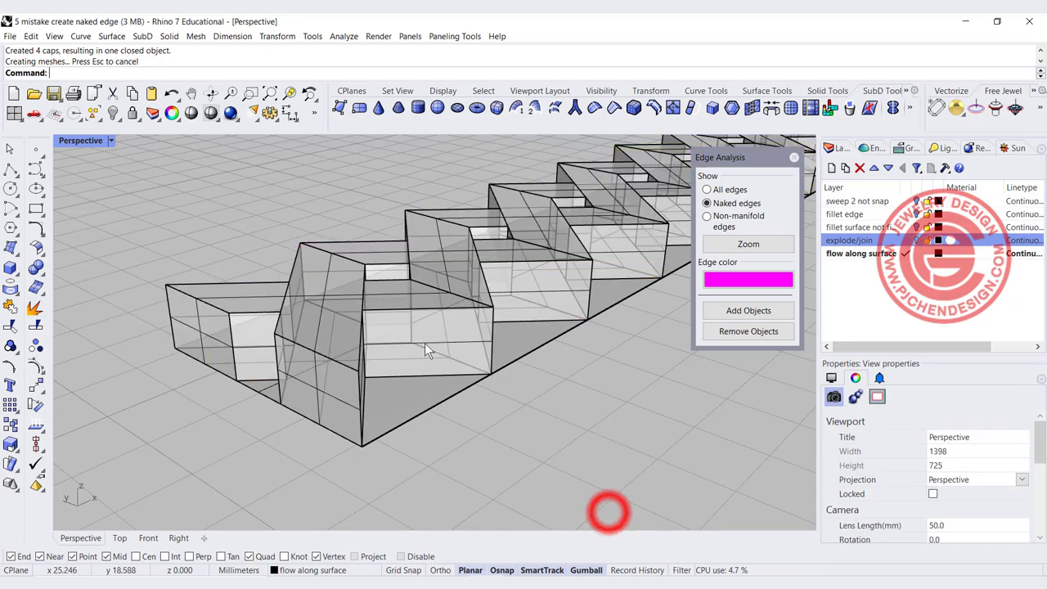
Flow the capped braided strip along the ring surface, picking the flat base surface and the matching corner at the ring's seam
right_click_drag(276, 409, 415, 406)
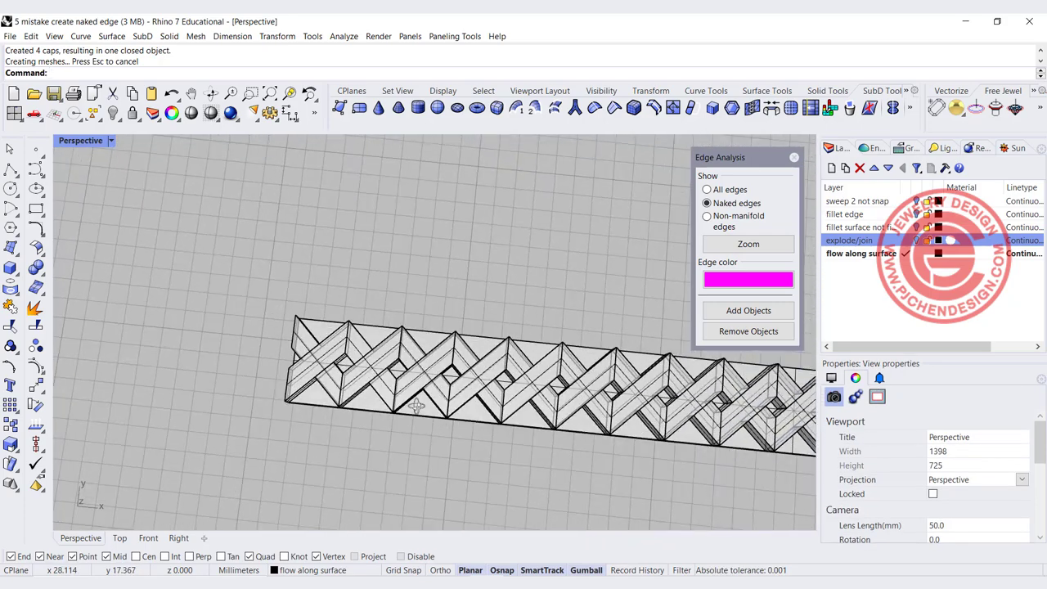
key("Return")
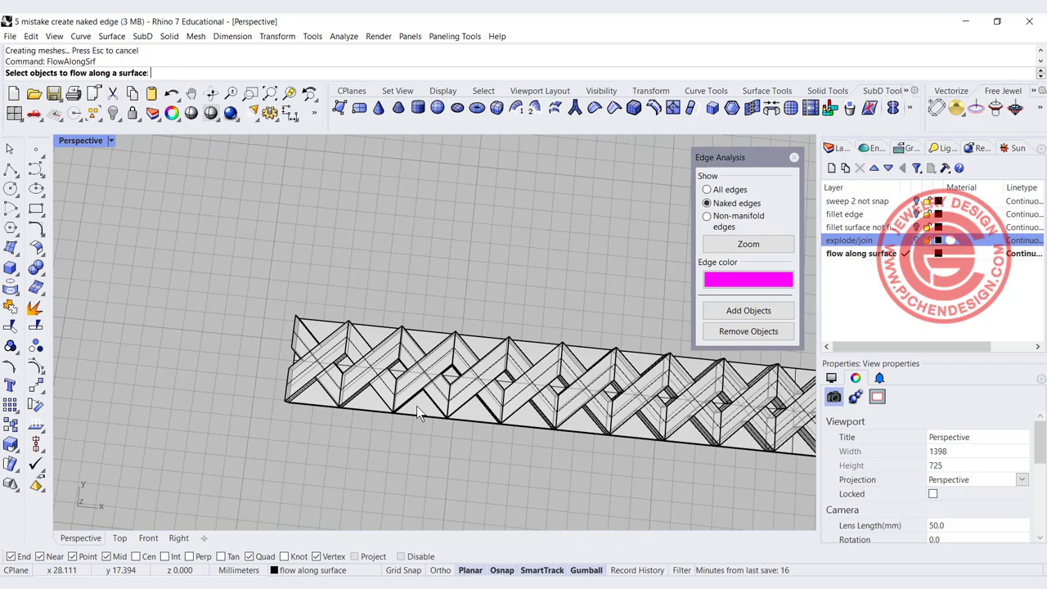
scroll(370, 354, "up", 6)
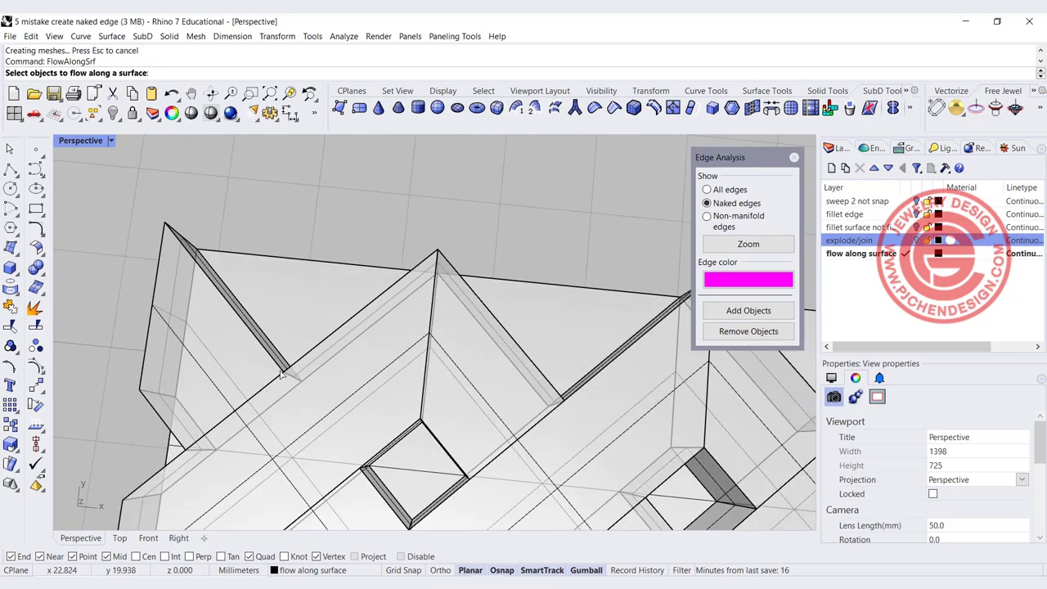
left_click(278, 372)
scroll(280, 370, "down", 6)
key("Return")
scroll(248, 393, "up", 12)
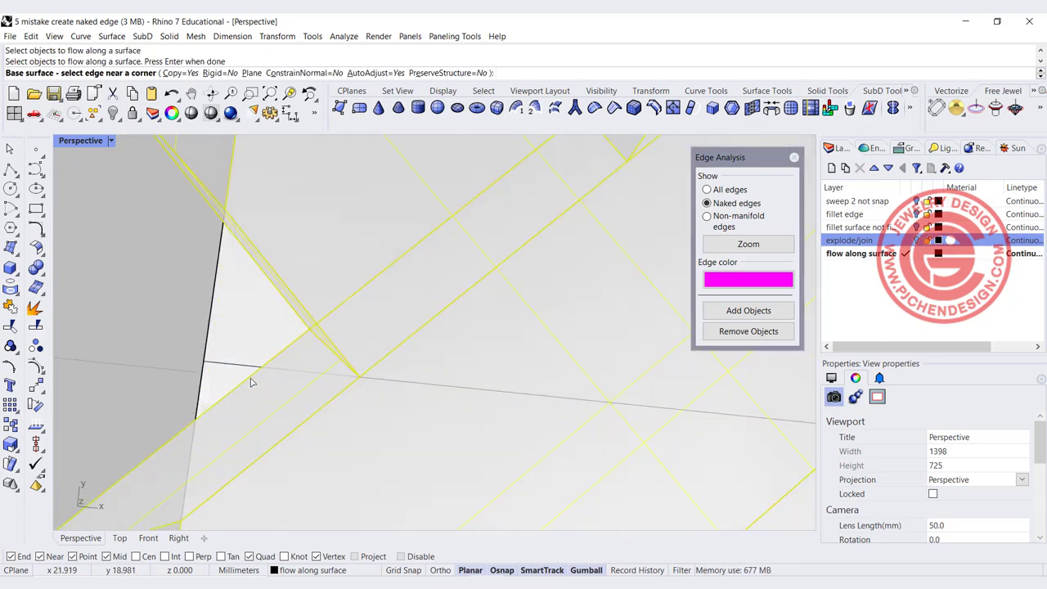
left_click(249, 353)
left_click(250, 351)
scroll(249, 352, "down", 10)
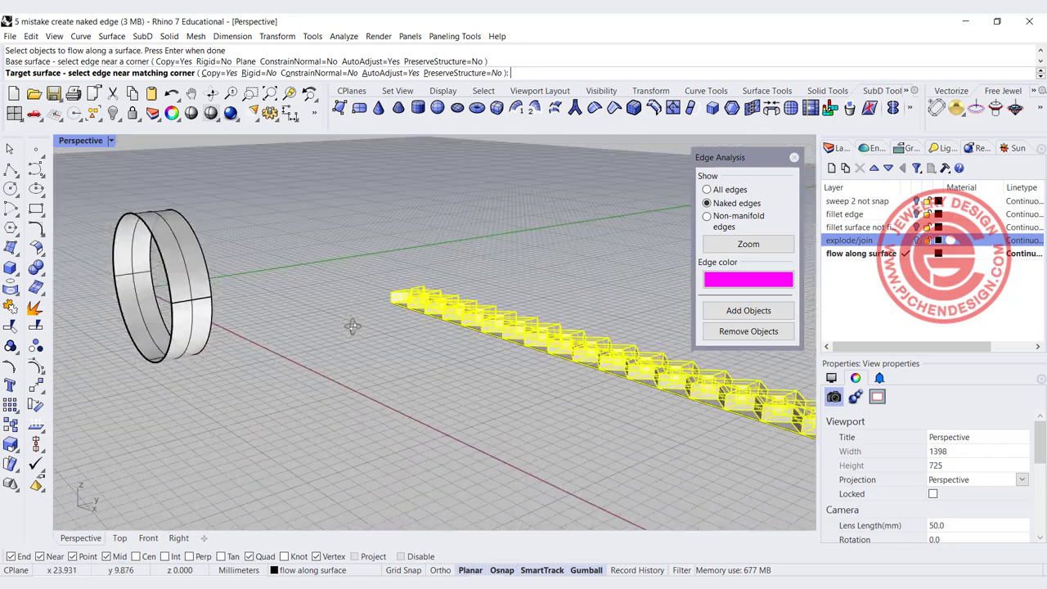
scroll(331, 309, "up", 6)
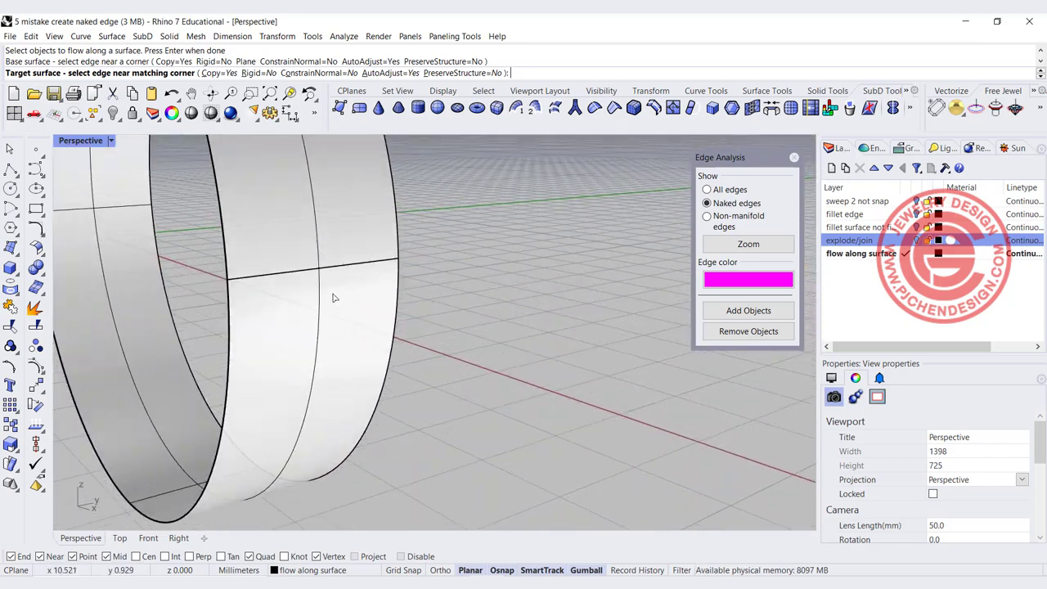
left_click(333, 294)
Check the object type of the new braided ring and clear the selection
right_click_drag(293, 313, 482, 319)
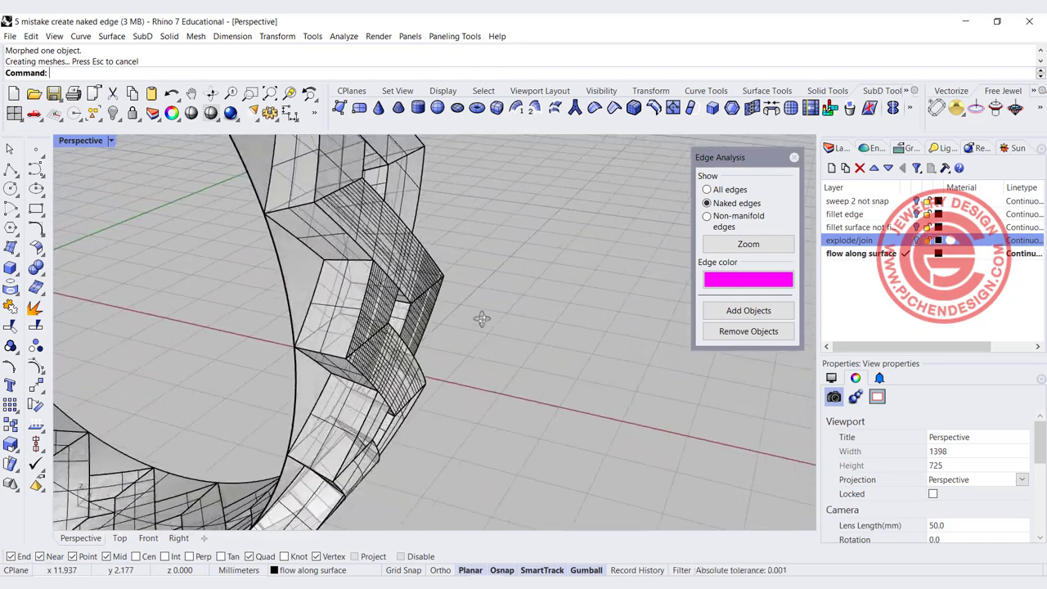
left_click(436, 276)
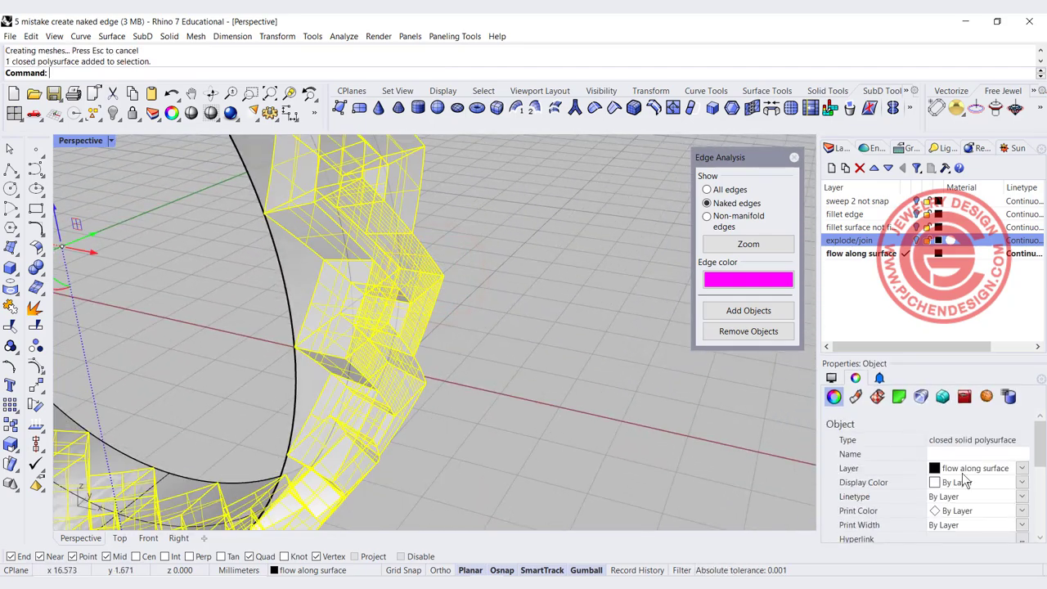
scroll(515, 351, "down", 5)
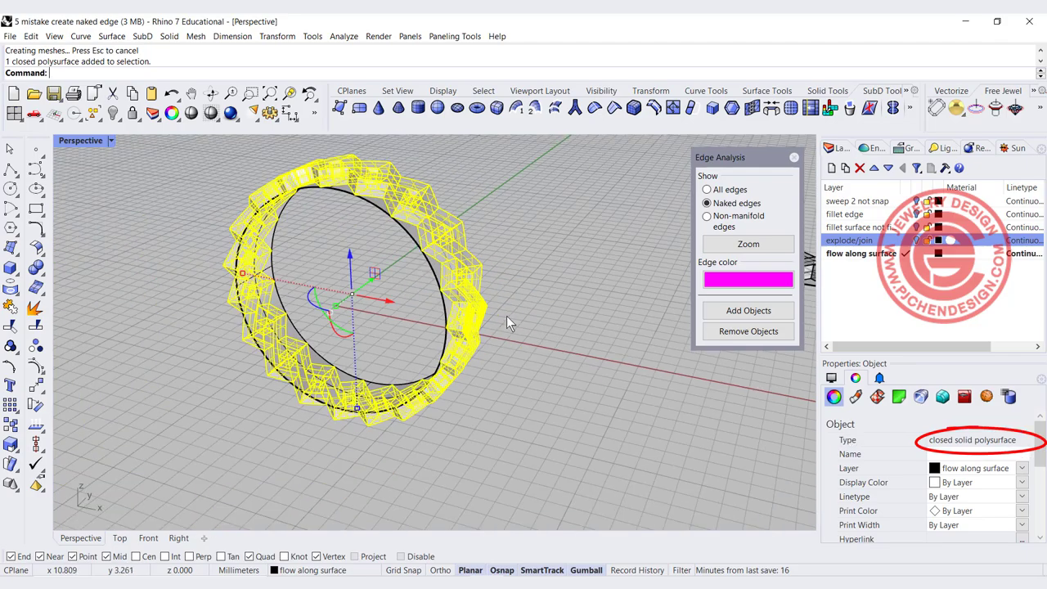
right_click_drag(399, 224, 336, 231)
scroll(458, 345, "up", 5)
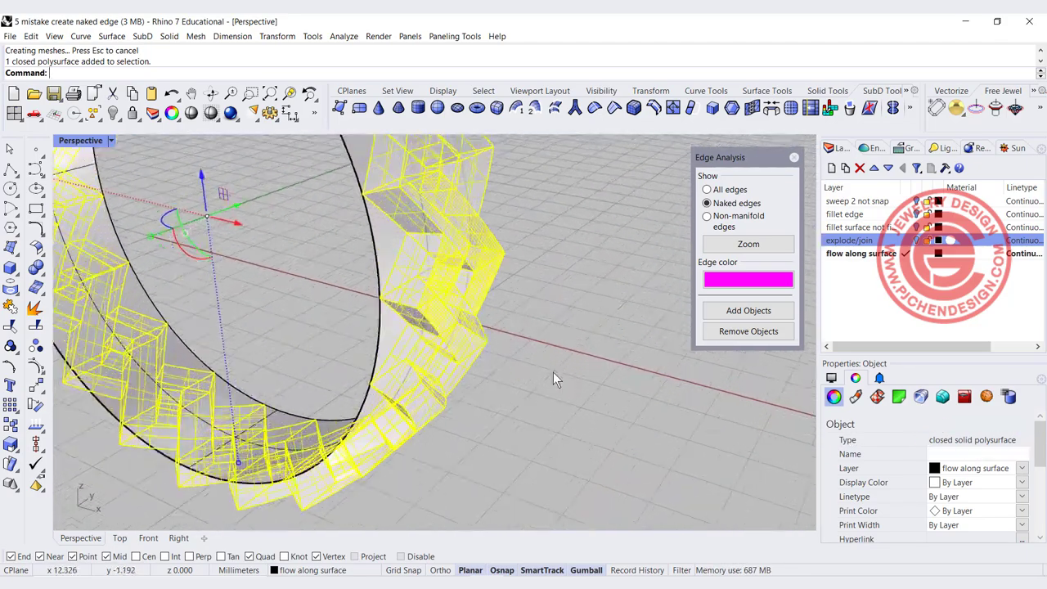
left_click(621, 369)
Examine the seam of the new braided ring where the capped ends meet, including the faces inside the braid
scroll(427, 292, "up", 5)
scroll(436, 278, "up", 2)
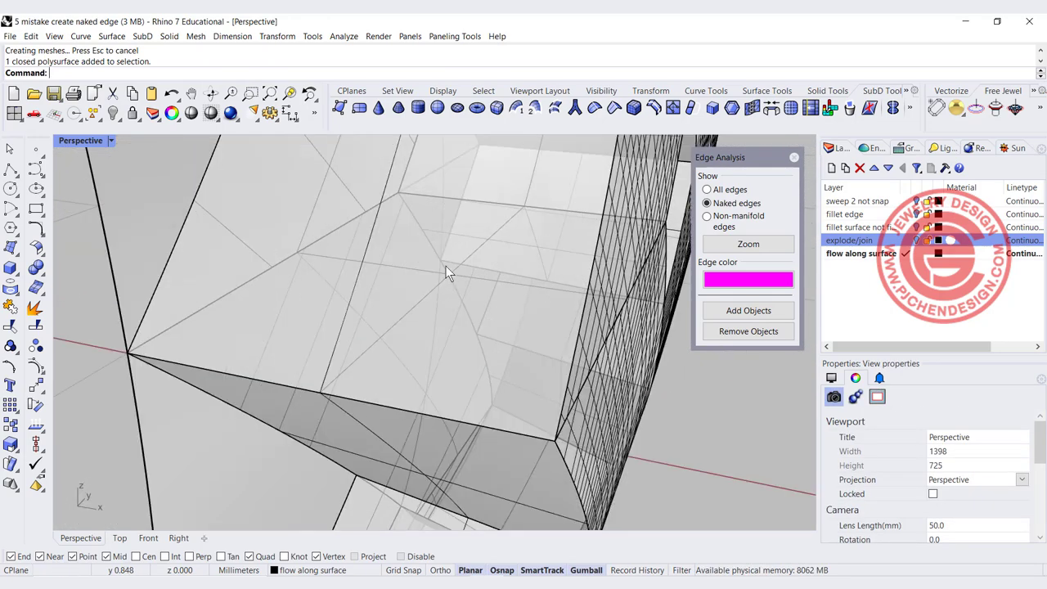
scroll(455, 315, "down", 6)
right_click_drag(455, 315, 371, 310)
scroll(364, 298, "up", 2)
scroll(365, 300, "up", 2)
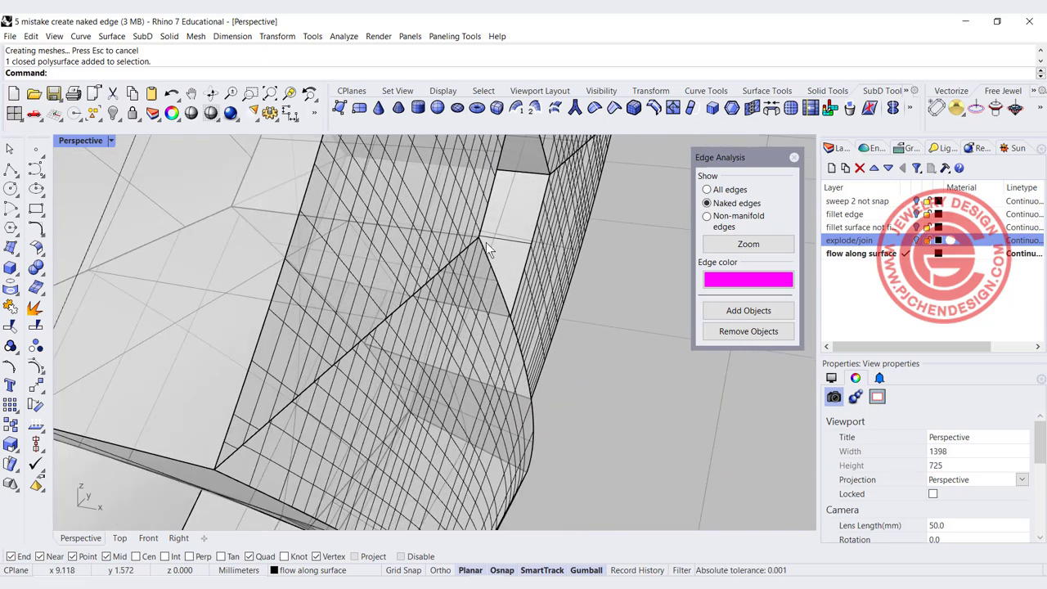
scroll(331, 330, "down", 6)
right_click_drag(331, 330, 361, 317)
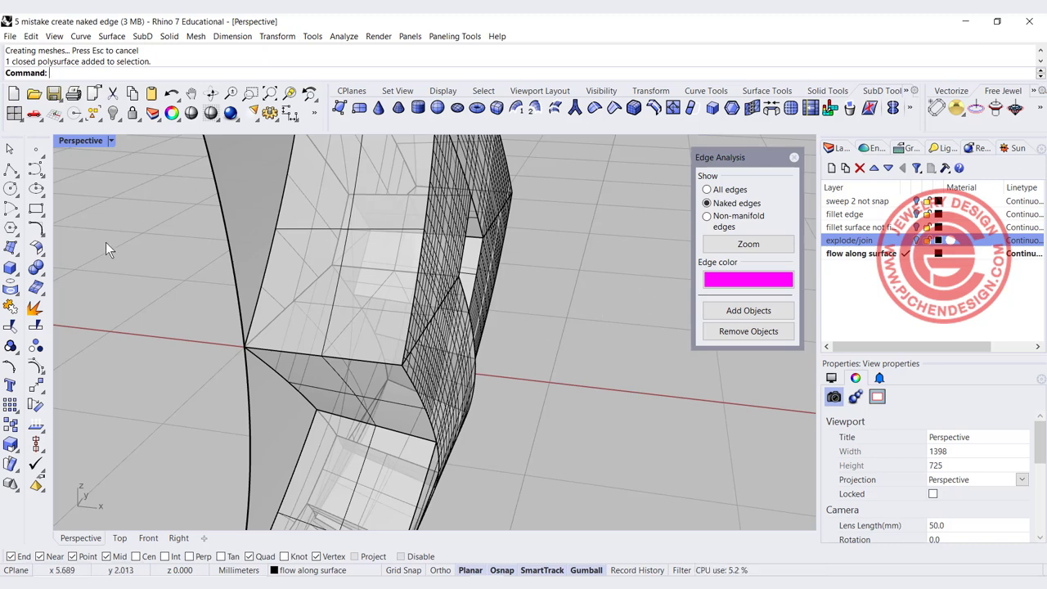
Extract the two overlapping internal cap faces from one strand at the braided ring's seam and delete them
left_click(42, 272)
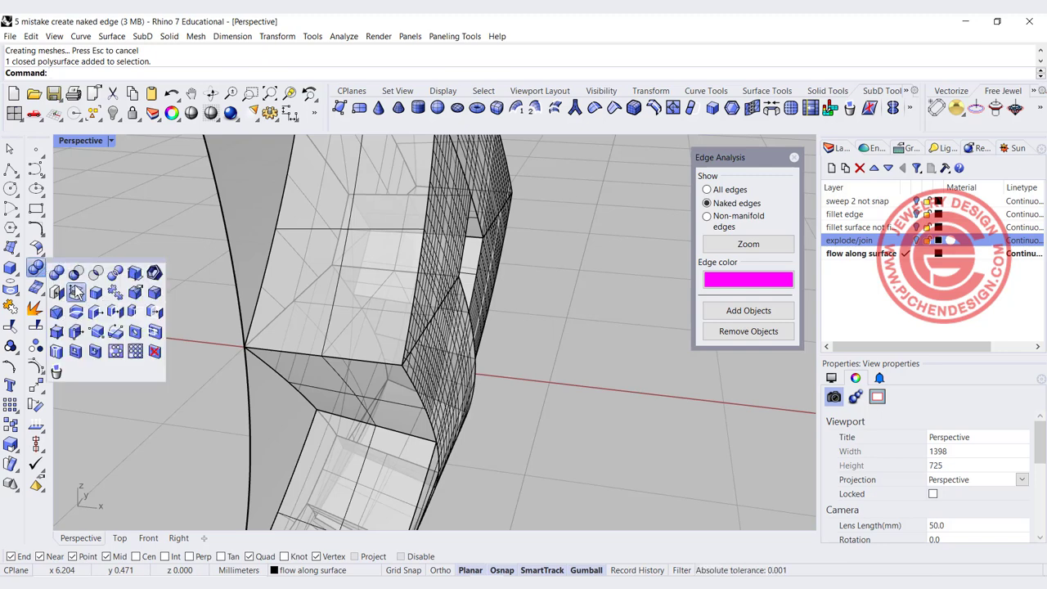
left_click(76, 293)
scroll(380, 312, "up", 3)
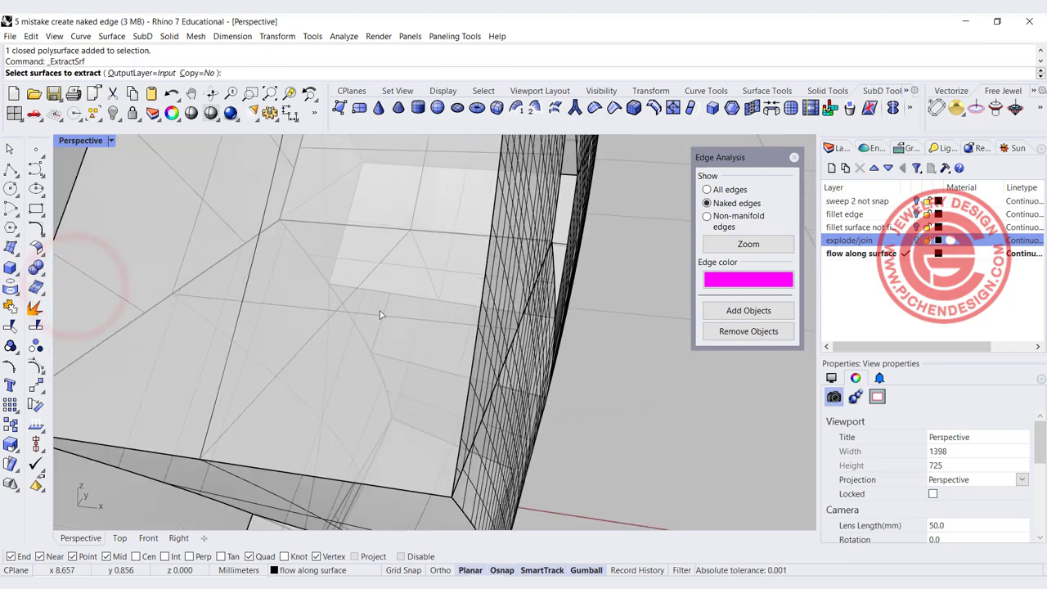
left_click(400, 316)
left_click(433, 350)
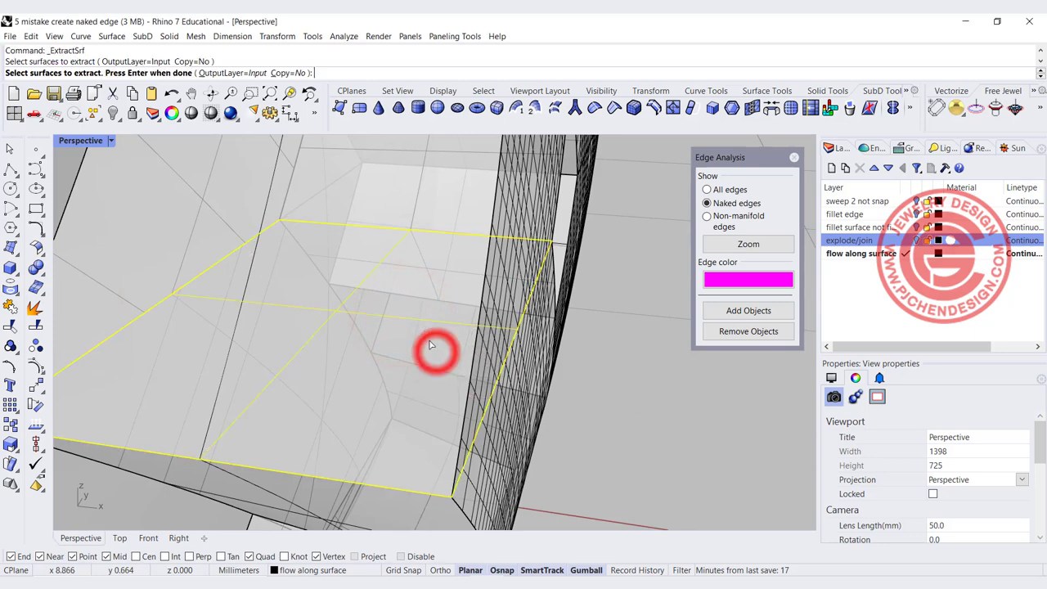
left_click(423, 320)
key("Return")
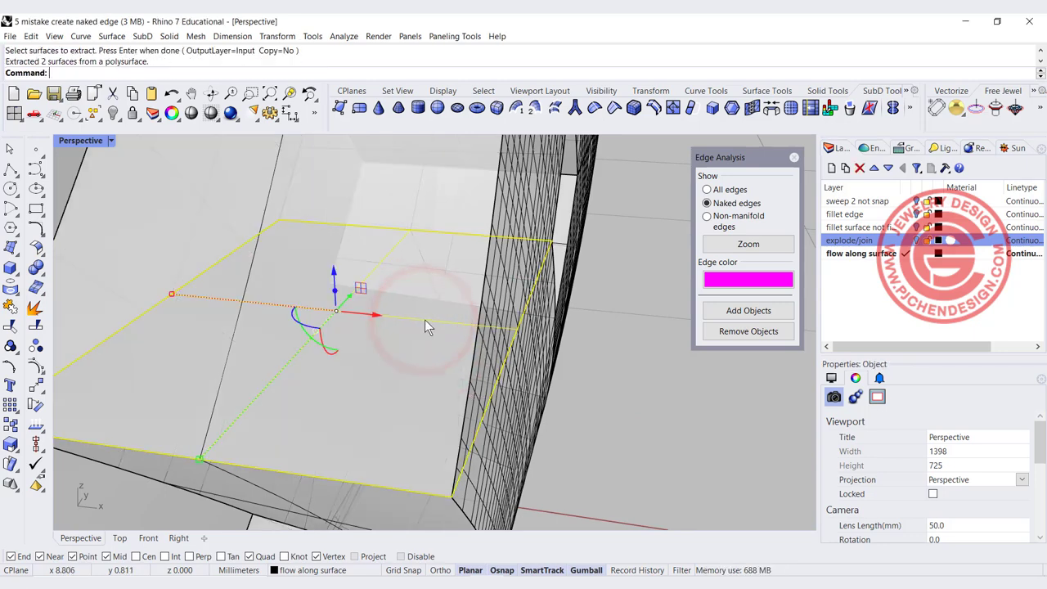
key("Delete")
scroll(450, 293, "down", 3)
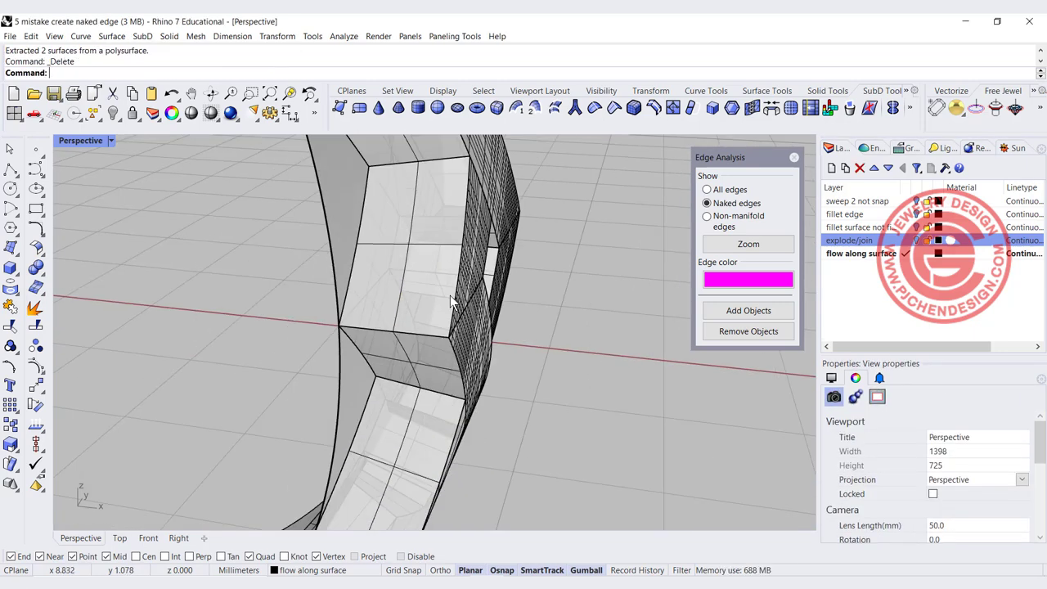
Extract the remaining internal cap faces from the other strand at the ring's seam and delete them
right_click_drag(536, 301, 440, 264)
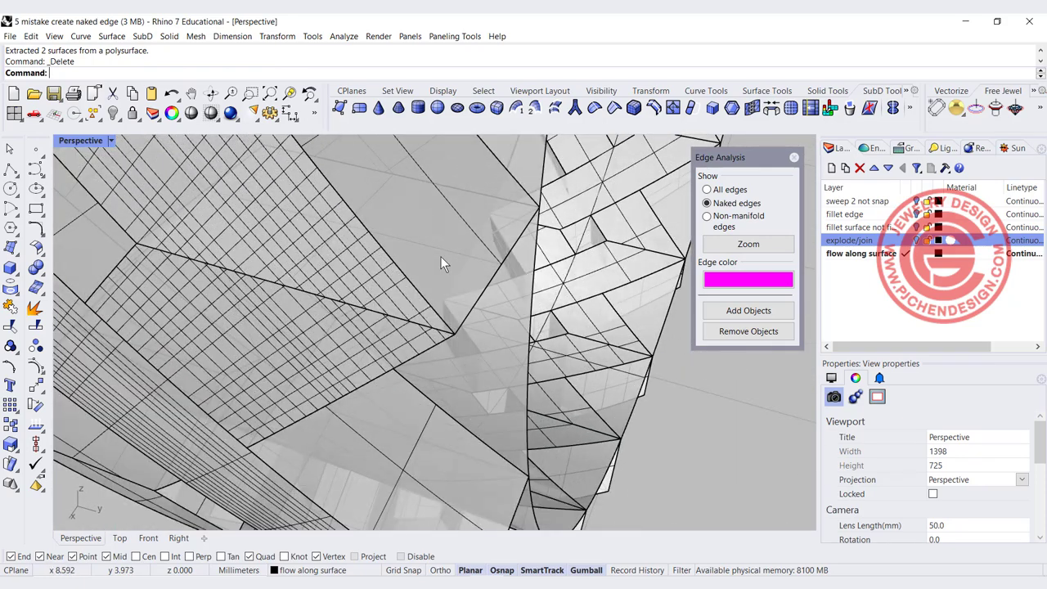
left_click(446, 255)
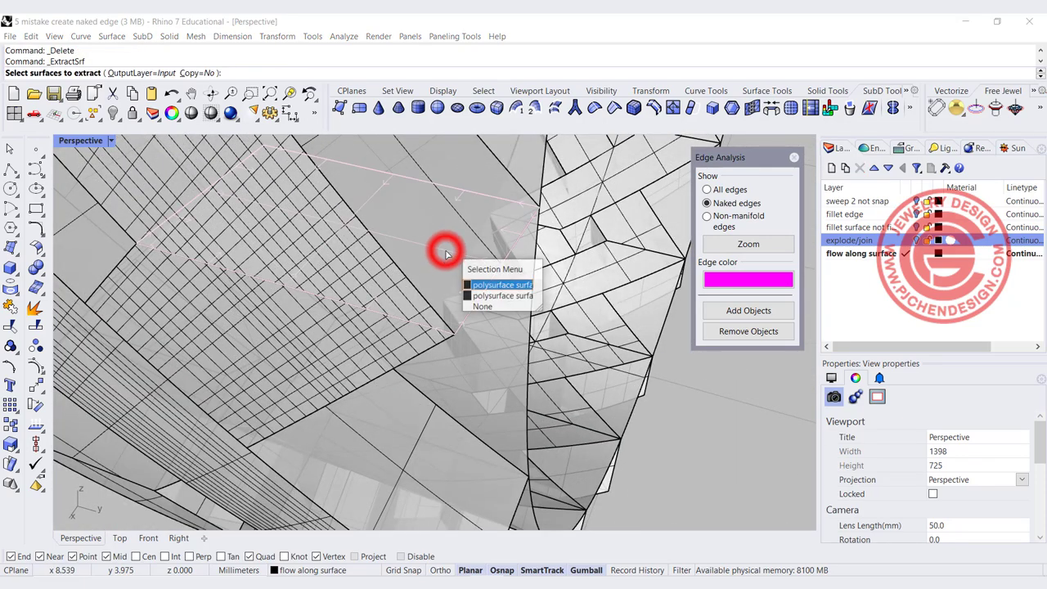
left_click(481, 285)
key("Return")
key("Delete")
scroll(436, 248, "up", 2)
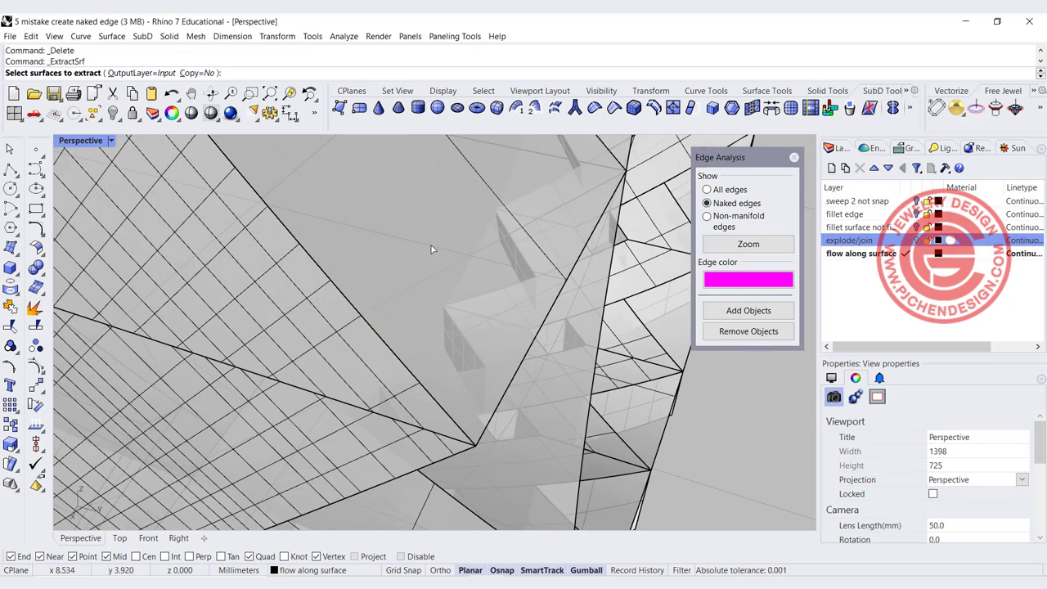
left_click(430, 246)
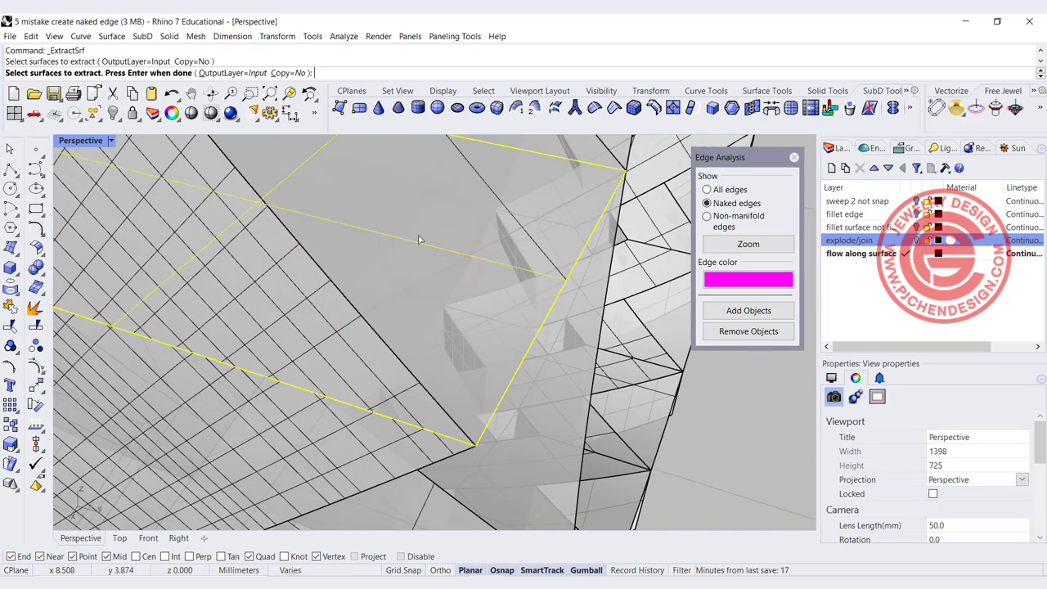
key("Return")
key("Delete")
scroll(417, 230, "down", 8)
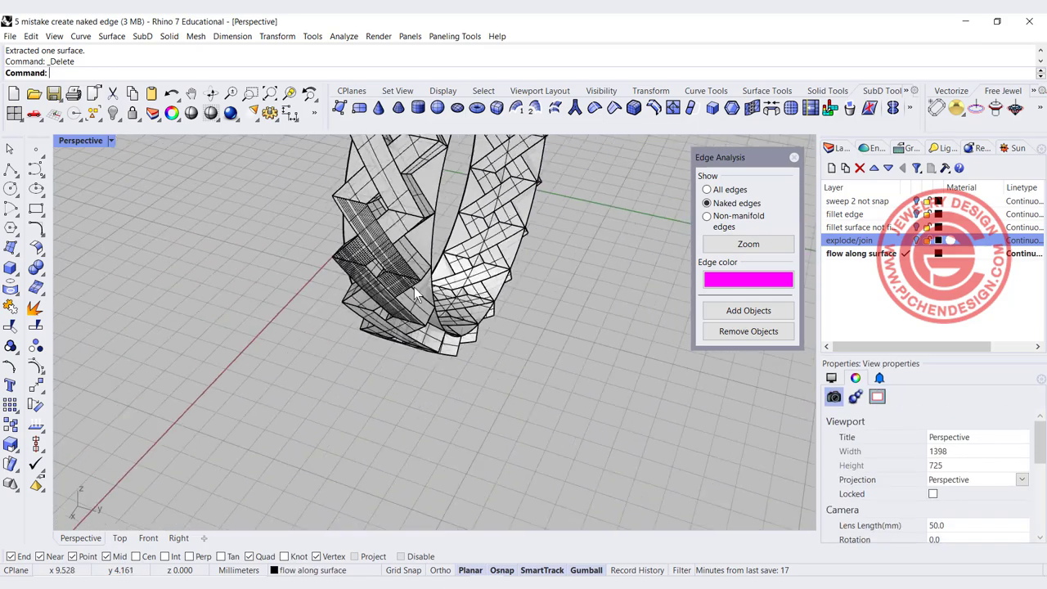
Check the braided ring's object type and examine its naked edges along the seam with Edge Analysis
right_click_drag(497, 303, 630, 237)
scroll(403, 224, "up", 2)
left_click(404, 223)
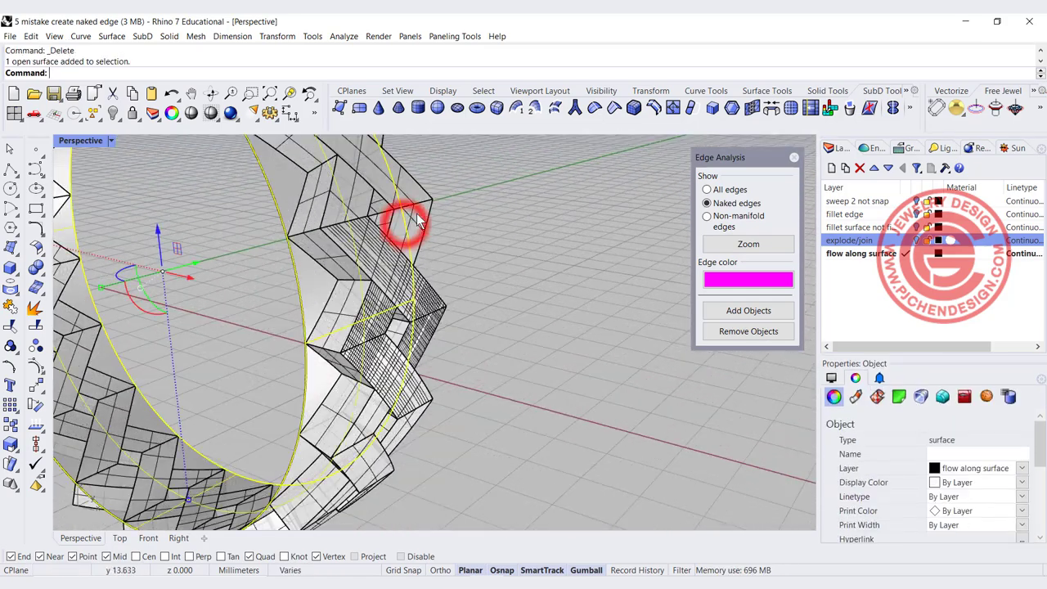
left_click(416, 214)
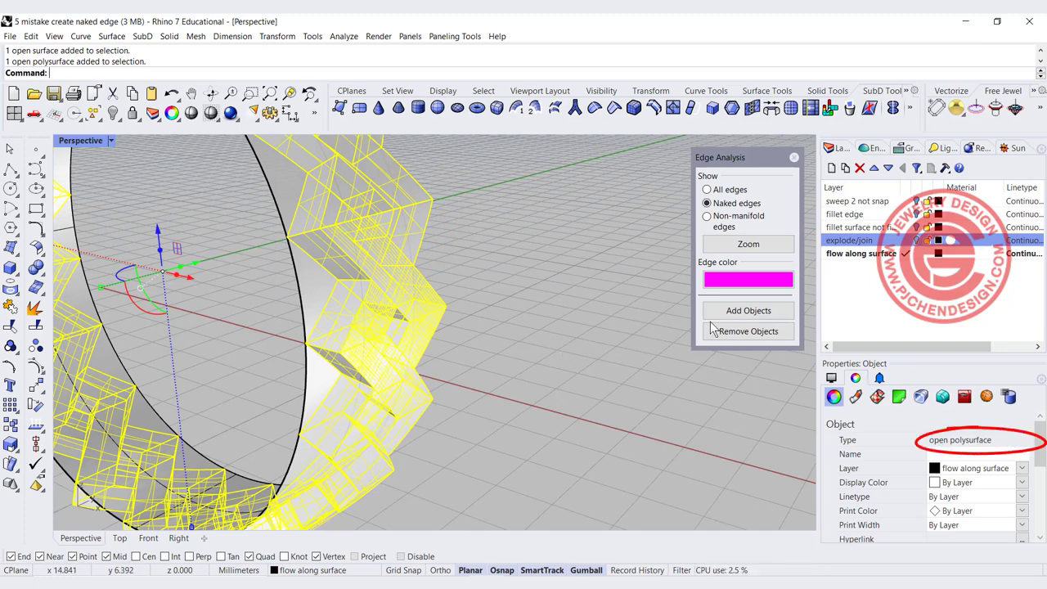
left_click(736, 313)
left_click(533, 355)
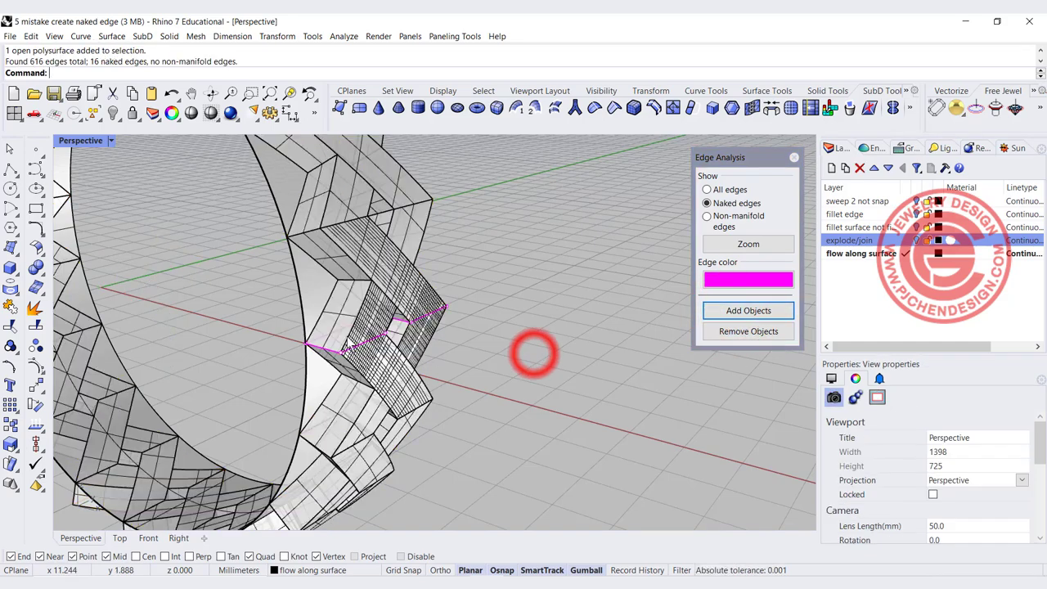
scroll(533, 356, "up", 5)
right_click_drag(357, 363, 314, 337)
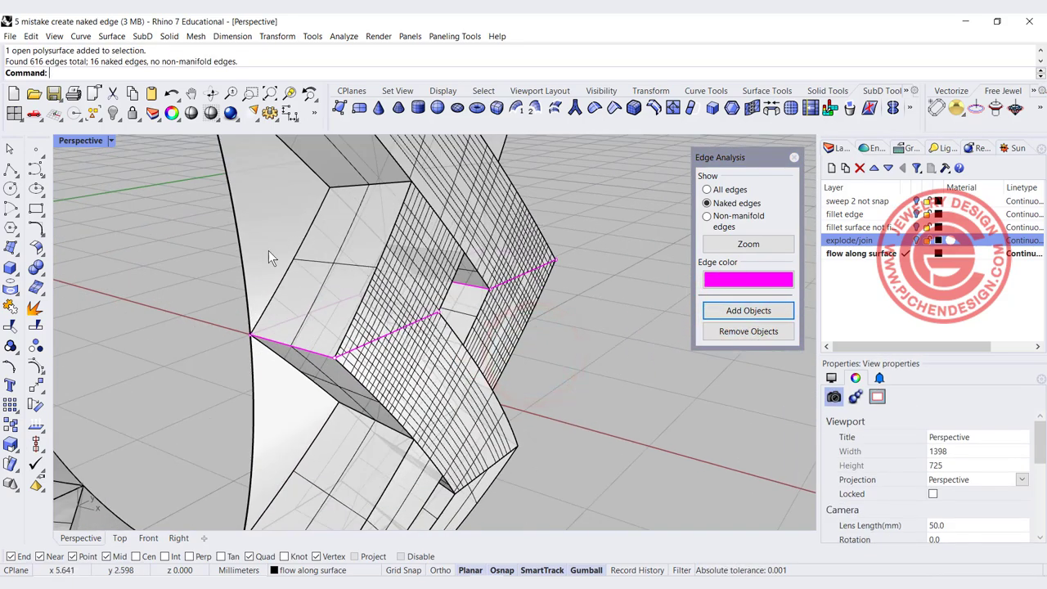
right_click_drag(479, 315, 462, 292)
scroll(461, 292, "up", 5)
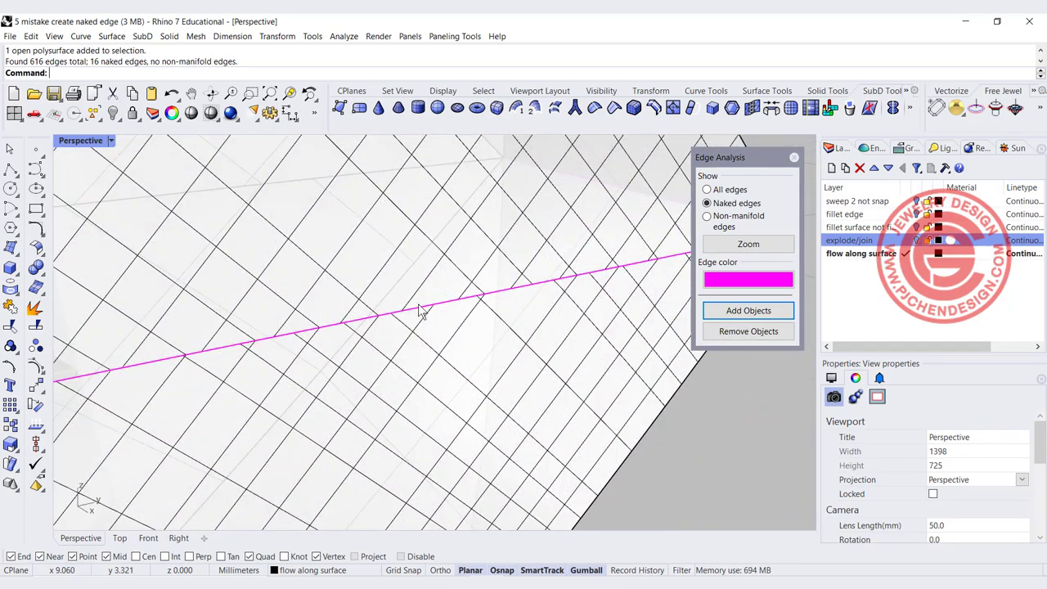
scroll(468, 322, "down", 8)
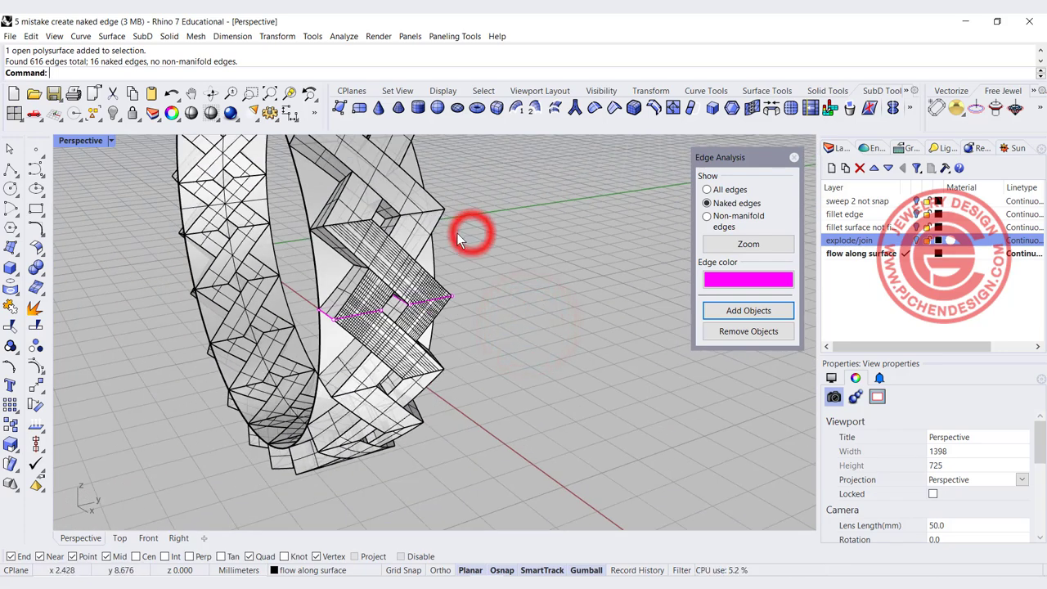
Explode the braided ring into separate surfaces and join them all back together
left_click(442, 209)
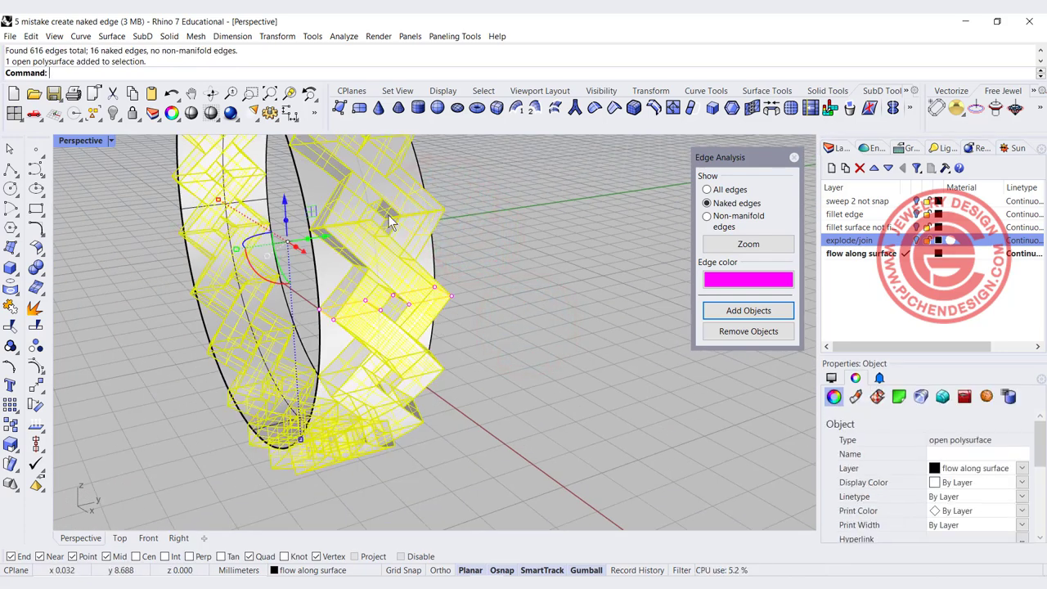
left_click(36, 308)
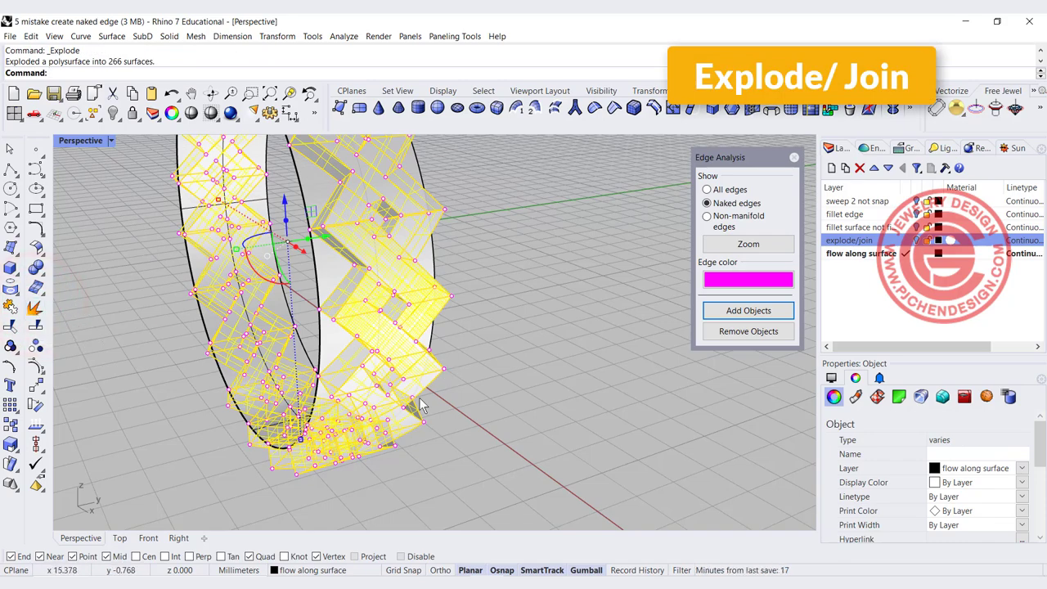
left_click(11, 308)
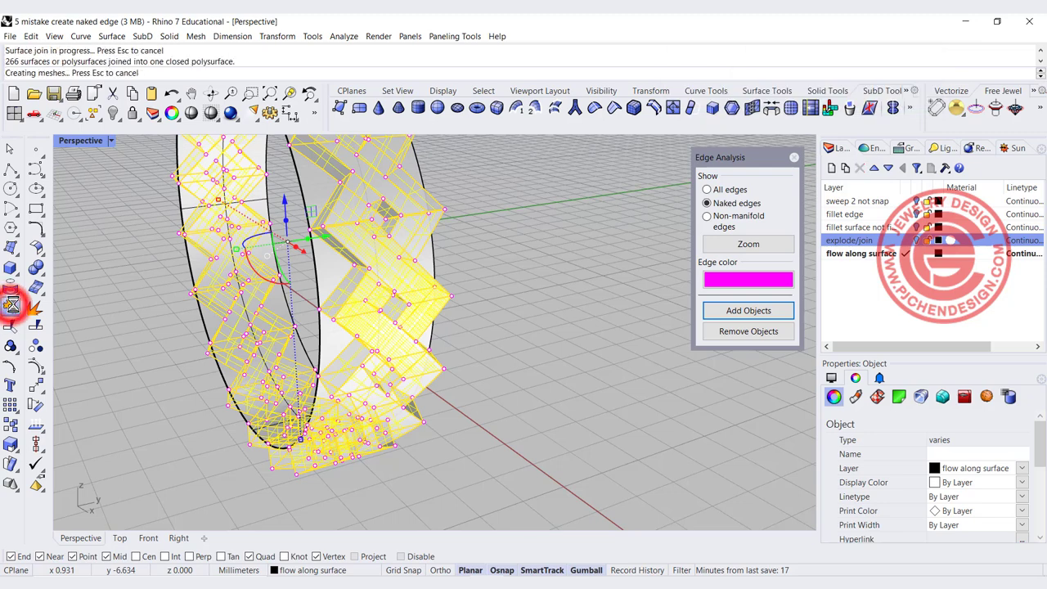
Check the object type of the rejoined braided ring and clear the selection
left_click(568, 292)
left_click(444, 297)
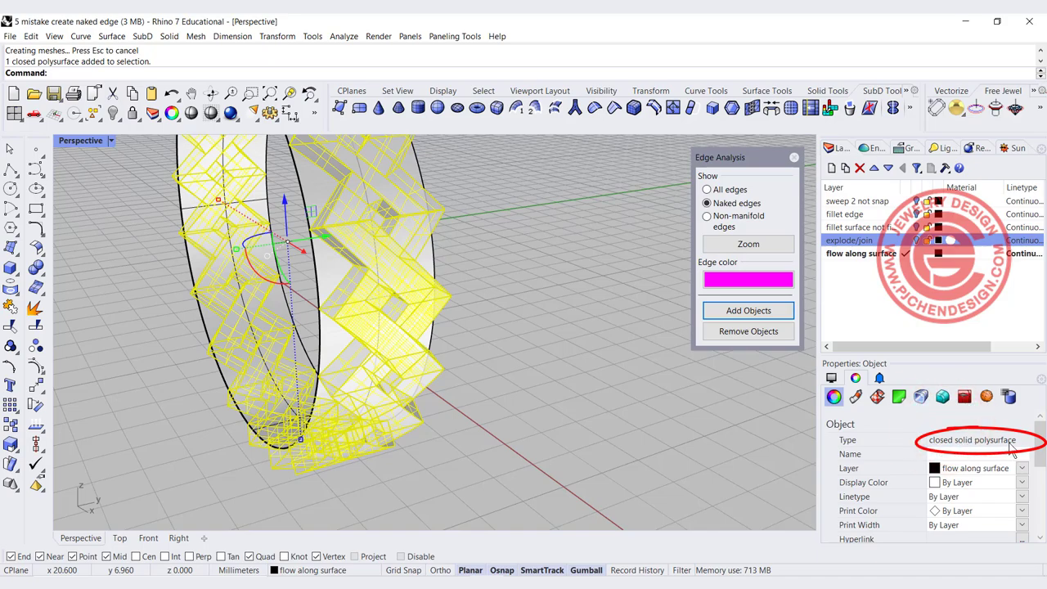
left_click(619, 332)
mouse_move(315, 270)
right_mouse_down()
mouse_move(333, 302)
mouse_move(473, 335)
mouse_move(502, 320)
mouse_move(417, 331)
mouse_move(431, 320)
right_mouse_up()
scroll(473, 336, "down", 5)
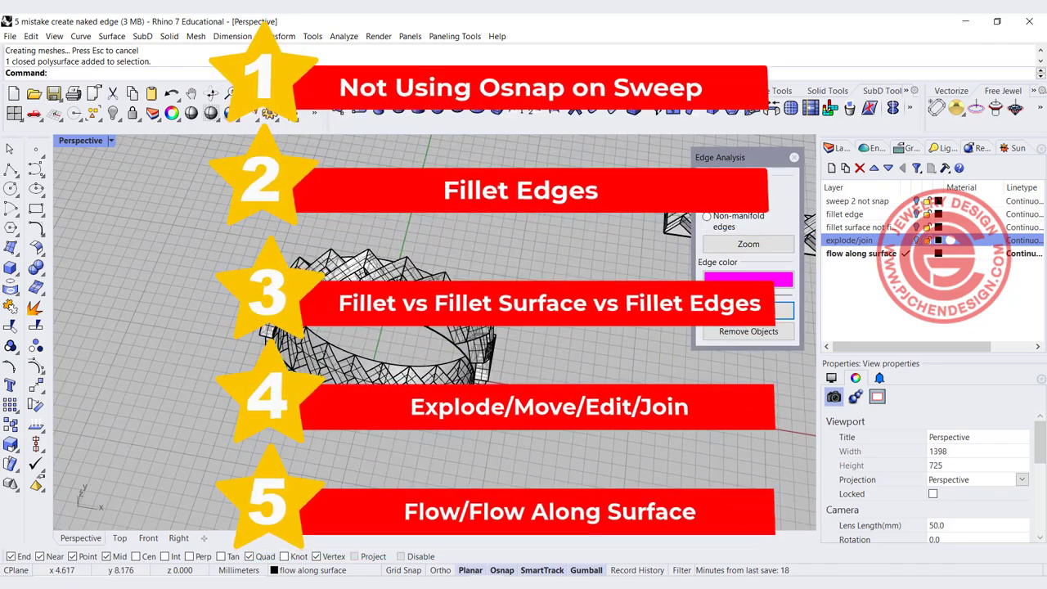
scroll(450, 303, "up", 2)
scroll(436, 313, "up", 2)
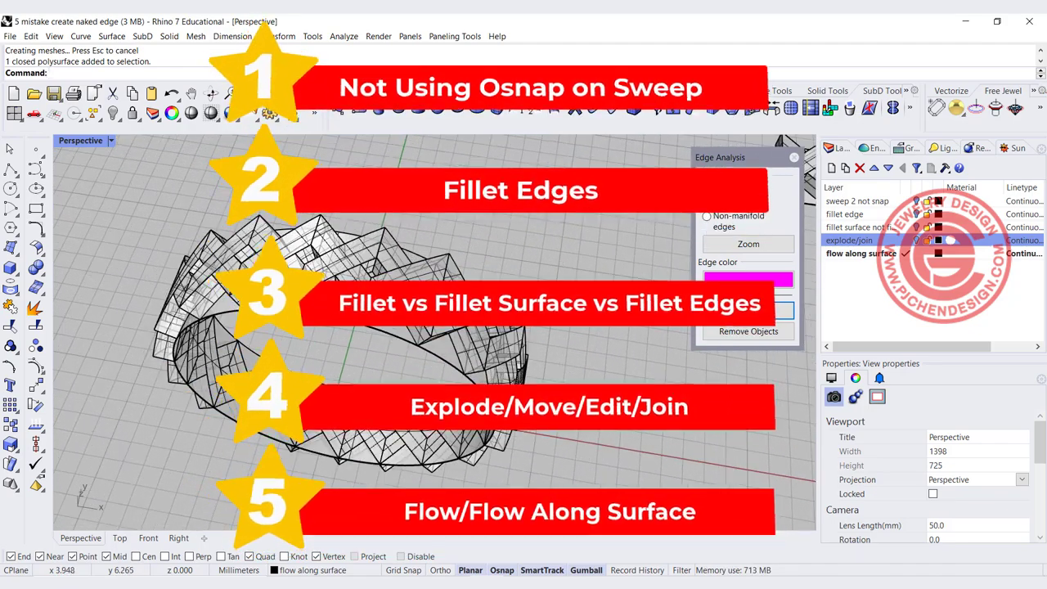
right_click_drag(436, 313, 458, 301)
right_click_drag(340, 348, 313, 329)
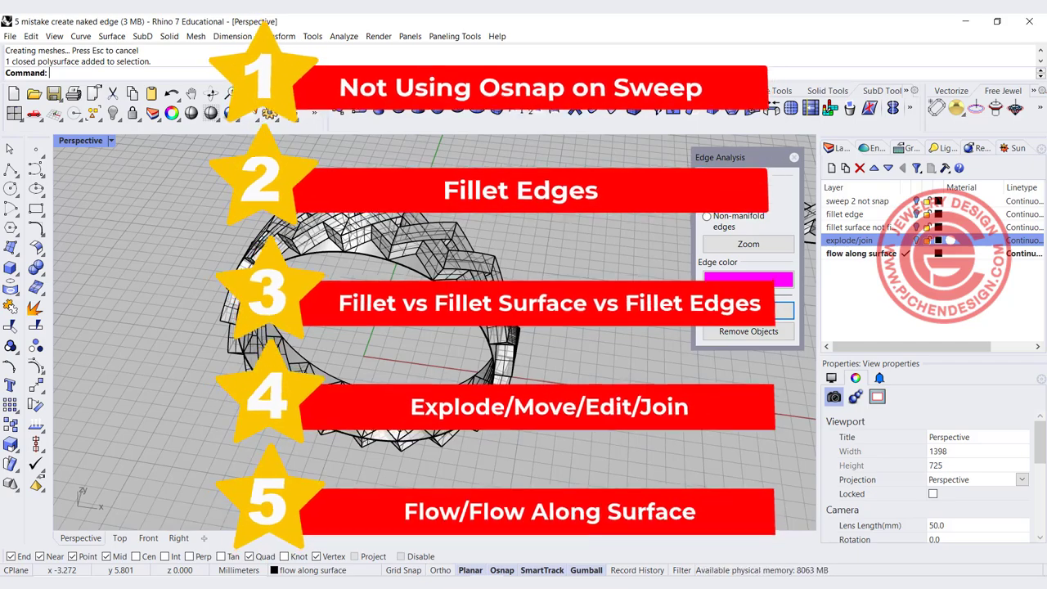
right_click_drag(348, 321, 380, 344)
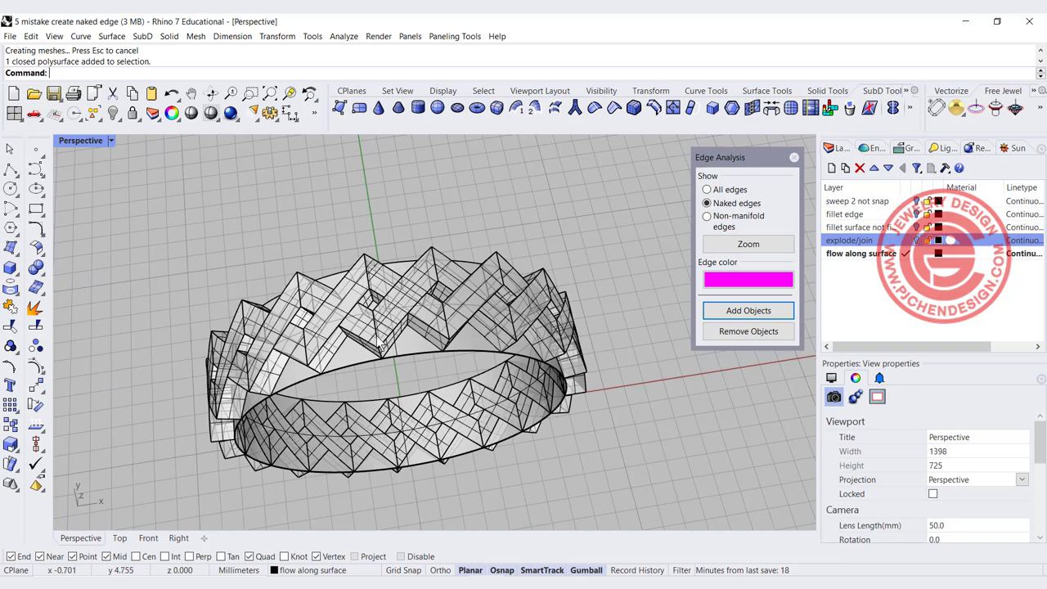